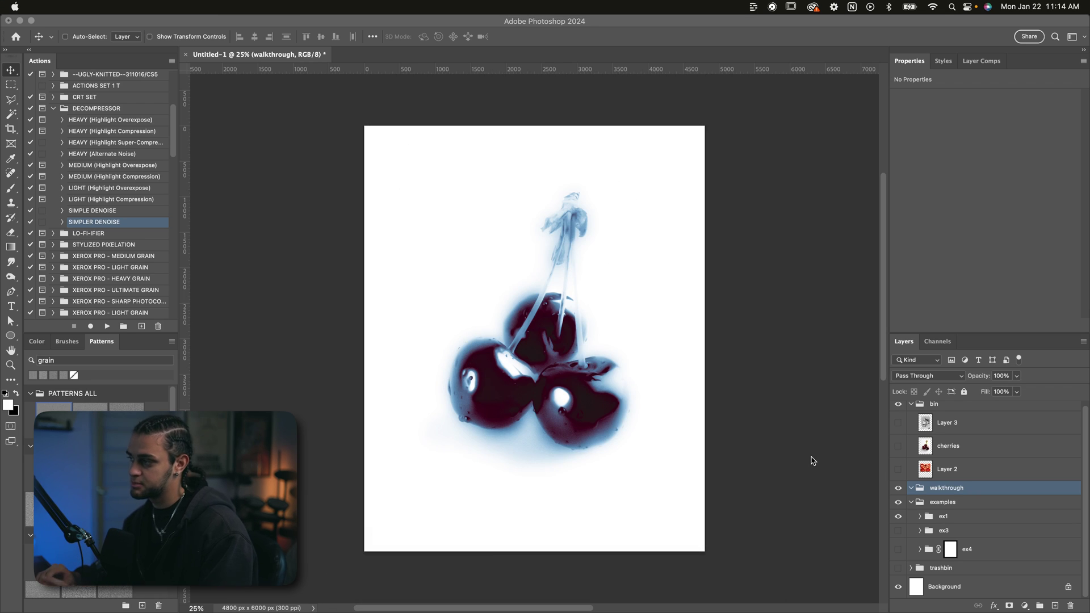
# - In the examples group, hide ex1, then show and select the cherries layer
pyautogui.click(982, 506)
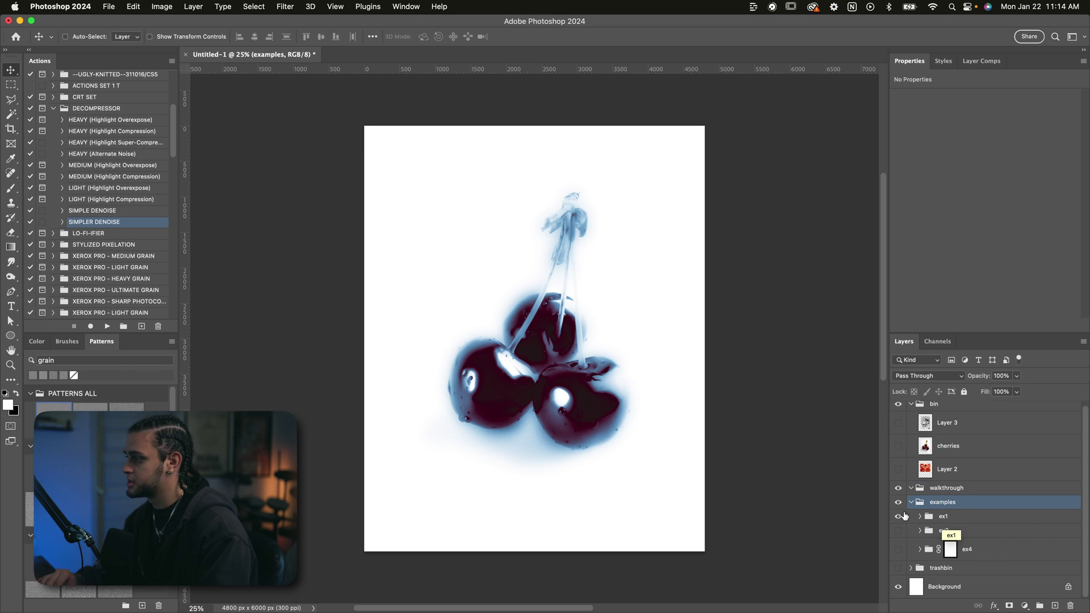
pyautogui.click(897, 516)
pyautogui.click(898, 446)
pyautogui.click(934, 447)
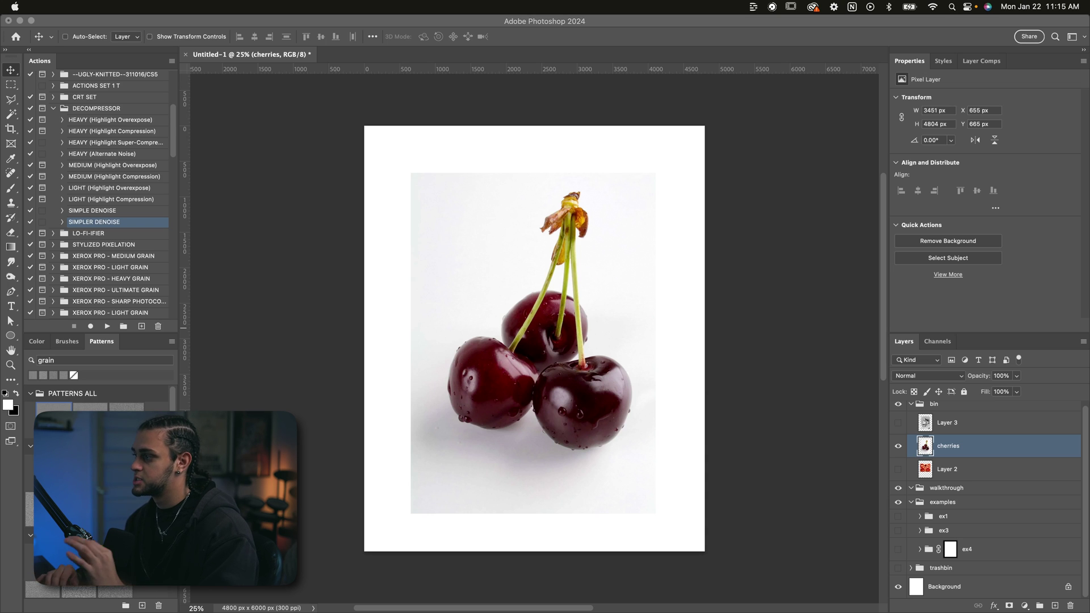
# - Preview Camera Raw Noise Reduction and cancel, then run SIMPLER DENOISE to create the DENOISED layer
pyautogui.click(674, 555)
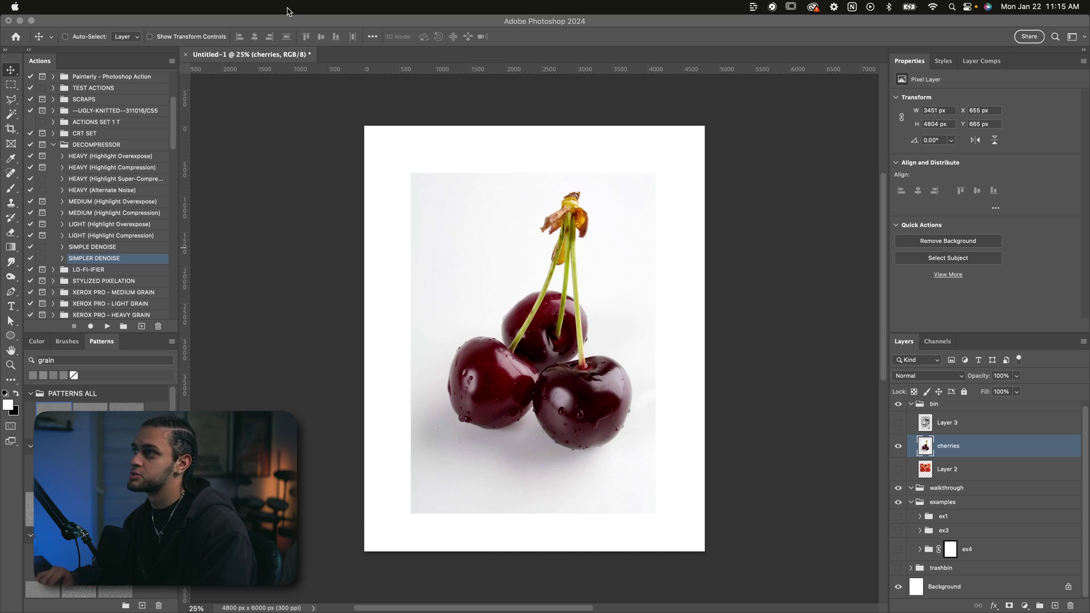
pyautogui.click(285, 7)
pyautogui.click(317, 93)
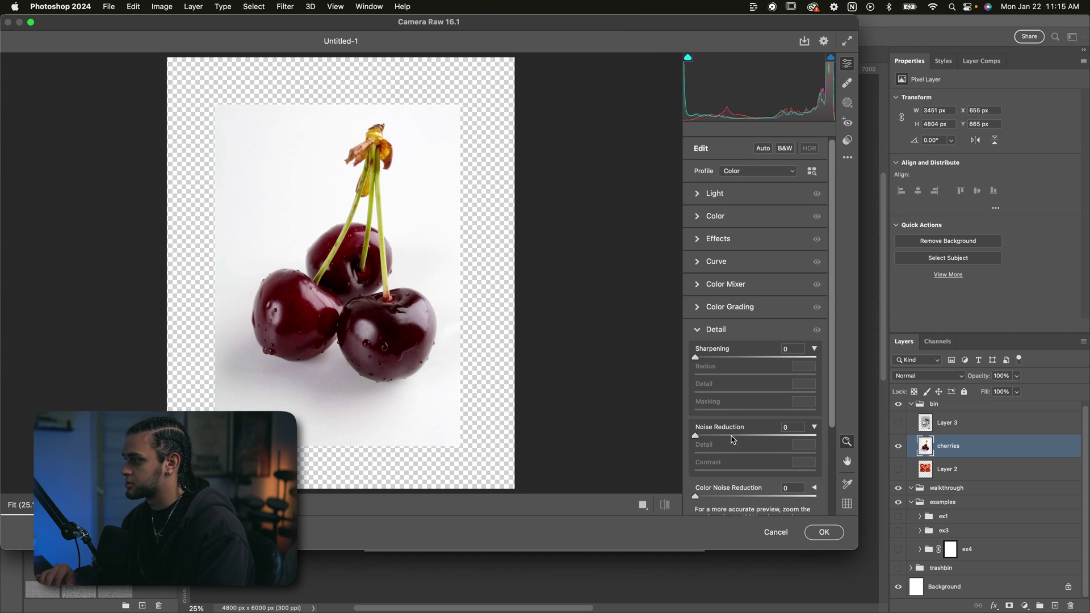
pyautogui.click(776, 532)
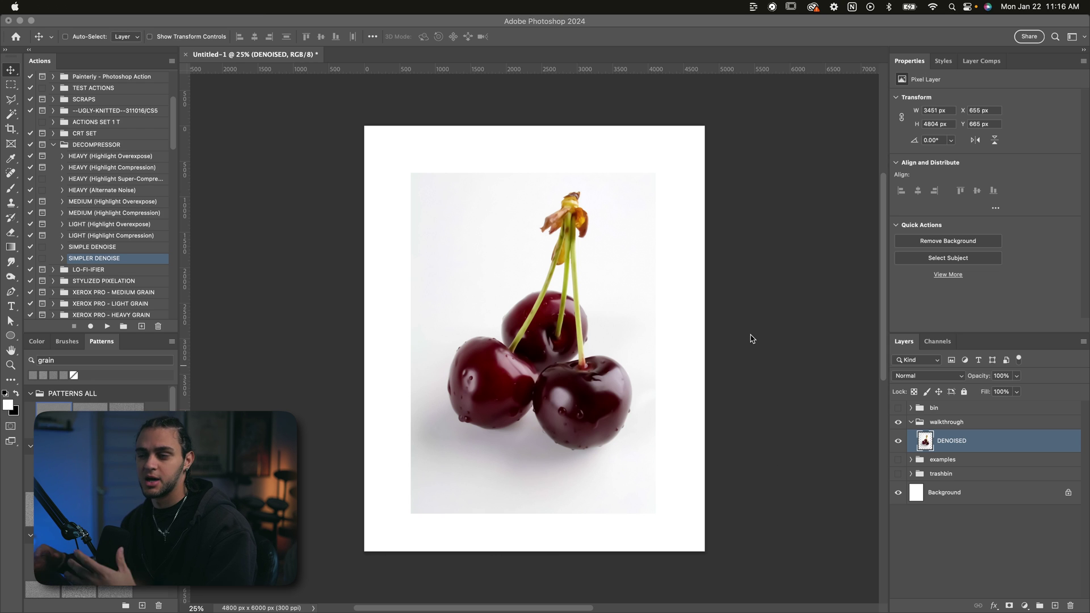
pyautogui.click(796, 355)
pyautogui.press('super+equal')
pyautogui.press('super+equal')
pyautogui.press('super+equal')
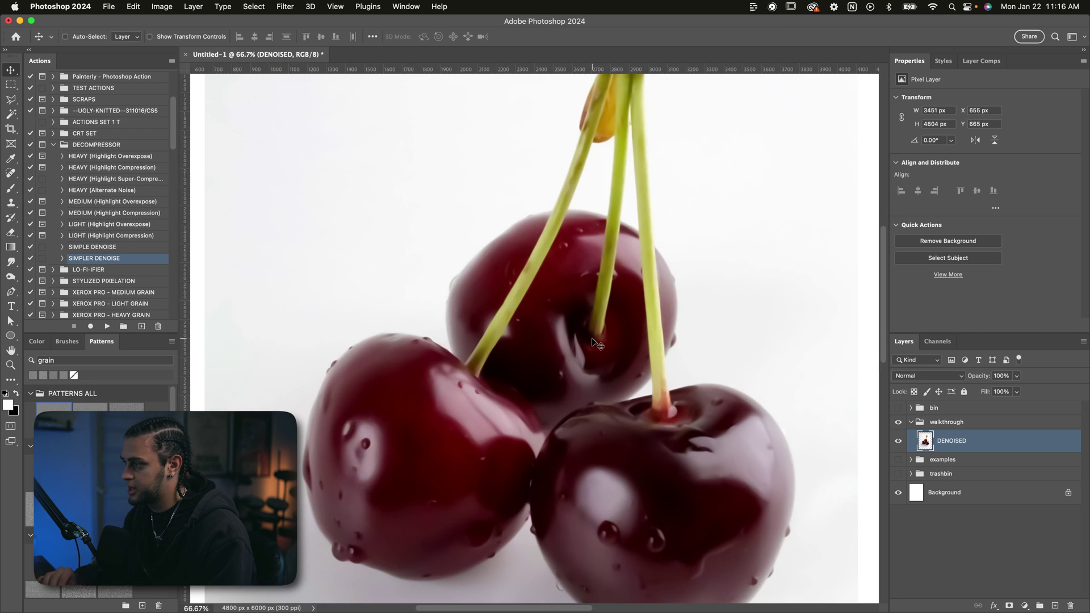
pyautogui.press('super+equal')
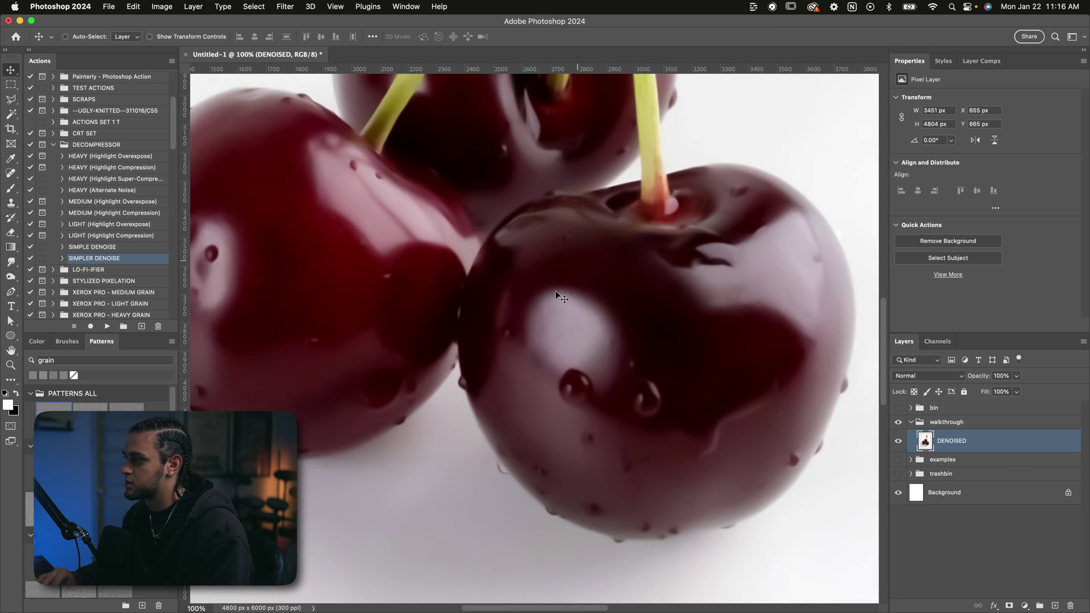
pyautogui.press('super+minus')
pyautogui.press('super+minus')
pyautogui.press('super+minus')
pyautogui.press('super+minus')
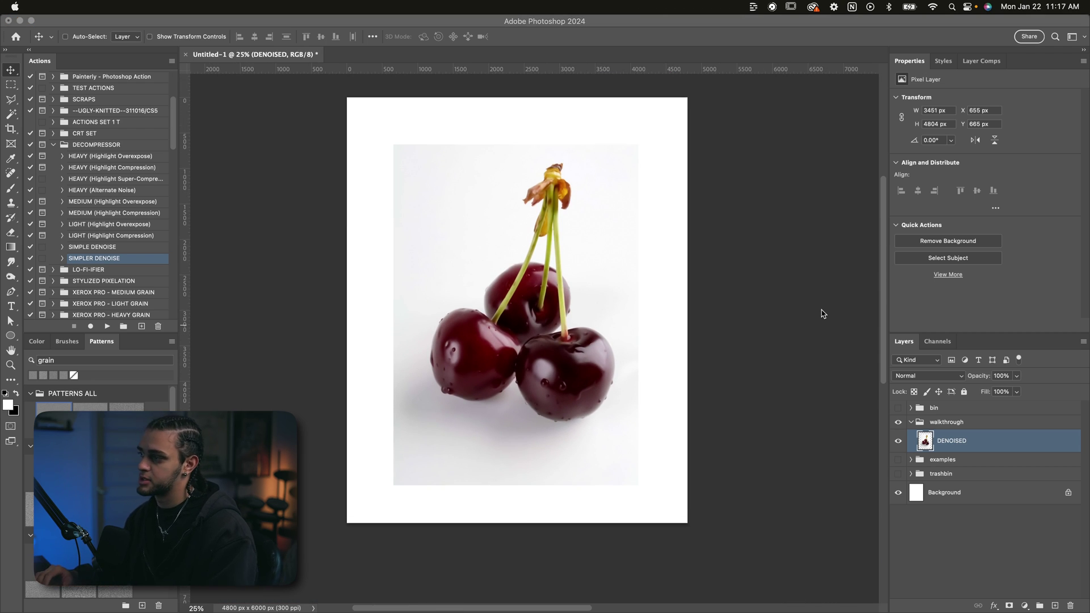
pyautogui.click(975, 440)
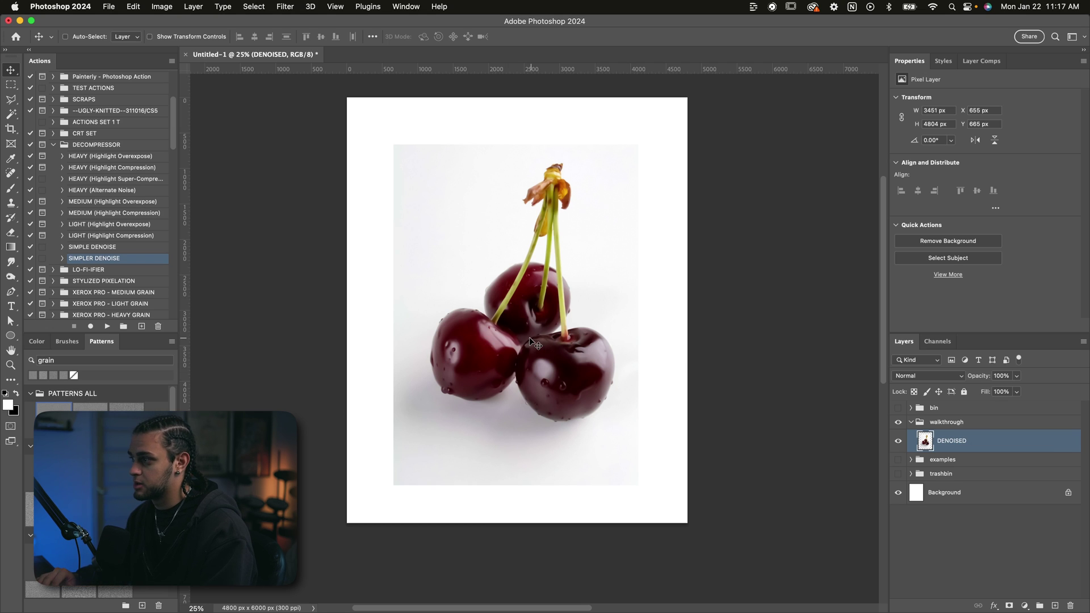
pyautogui.click(1025, 606)
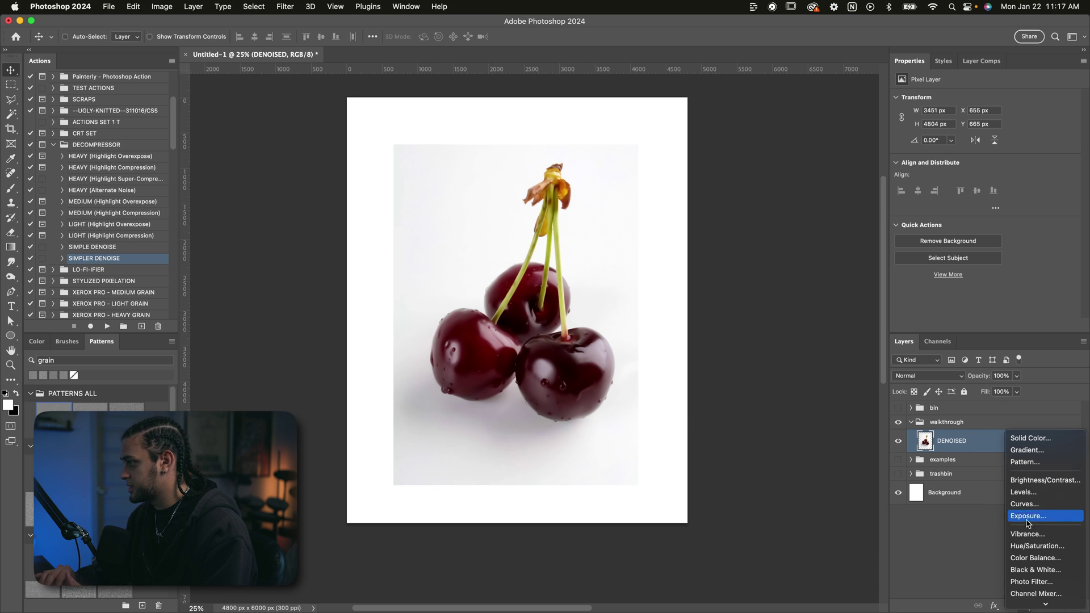
# - Add a Levels adjustment above DENOISED with input levels 6, 2.07 and 215
pyautogui.click(1023, 492)
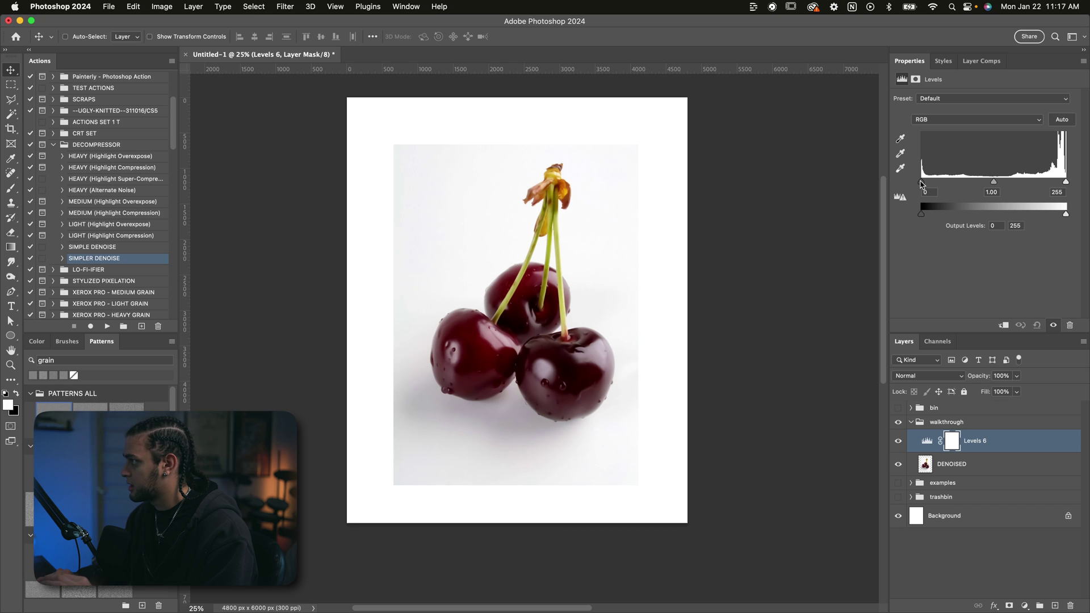
pyautogui.moveTo(922, 183); pyautogui.dragTo(929, 185)
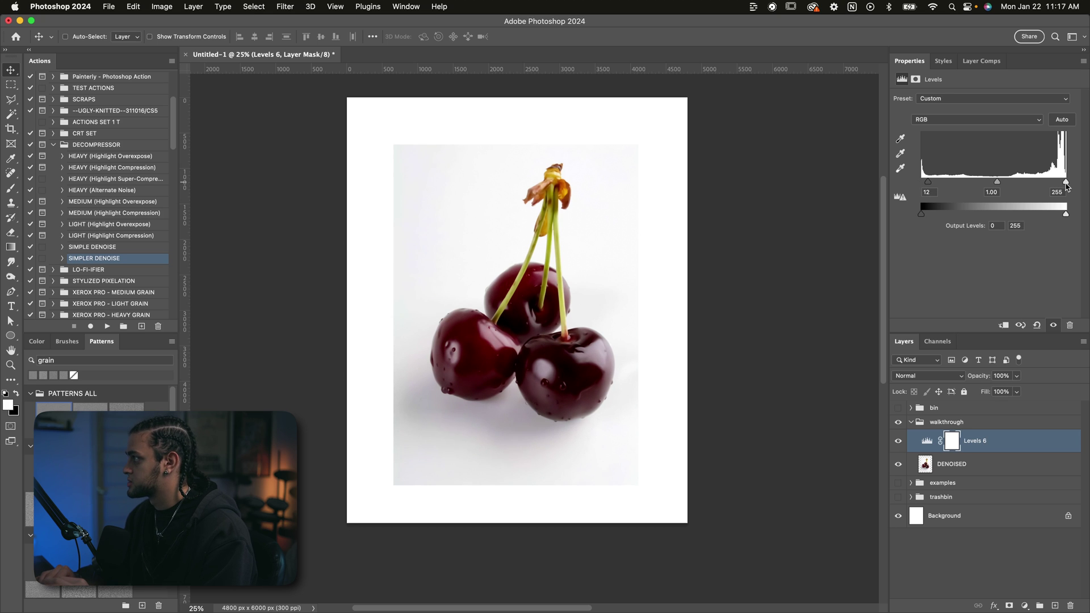
pyautogui.moveTo(1067, 182); pyautogui.dragTo(1045, 185)
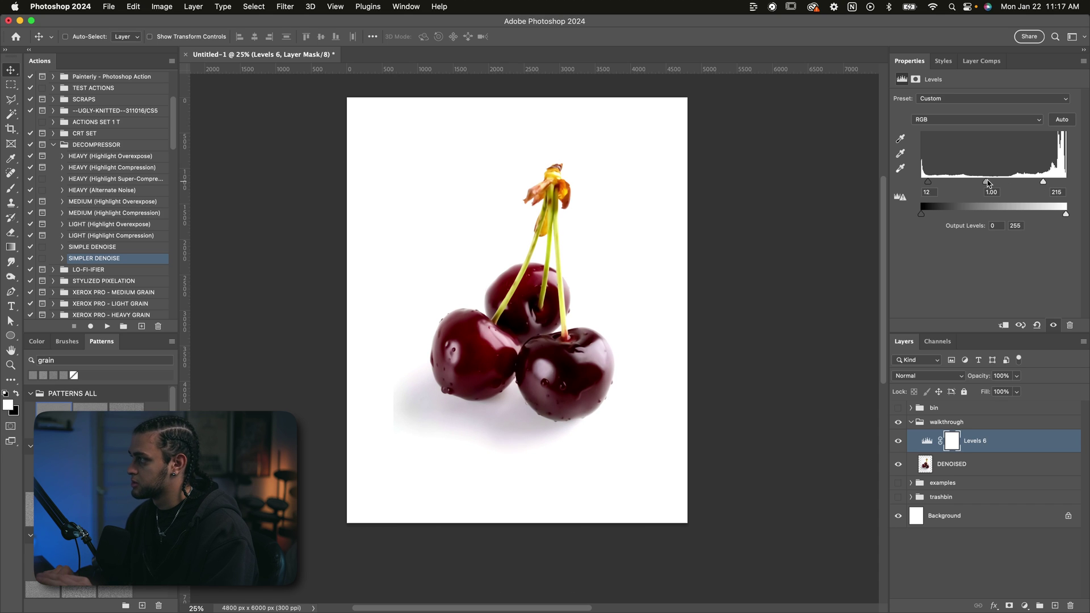
pyautogui.moveTo(987, 185); pyautogui.dragTo(925, 182)
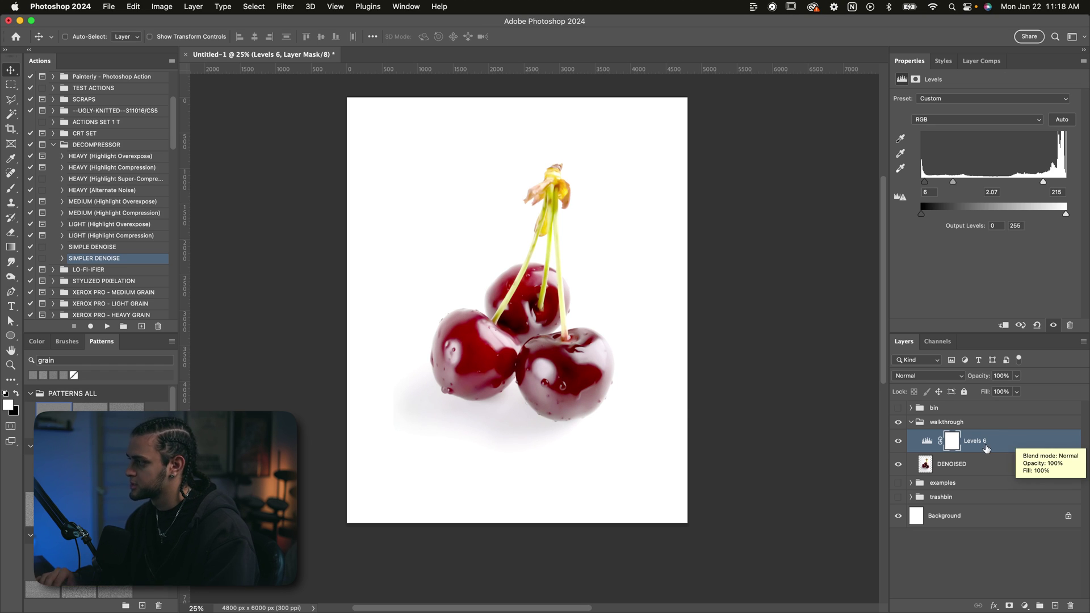
pyautogui.keyDown('shift'); pyautogui.click(990, 469); pyautogui.keyUp('shift')
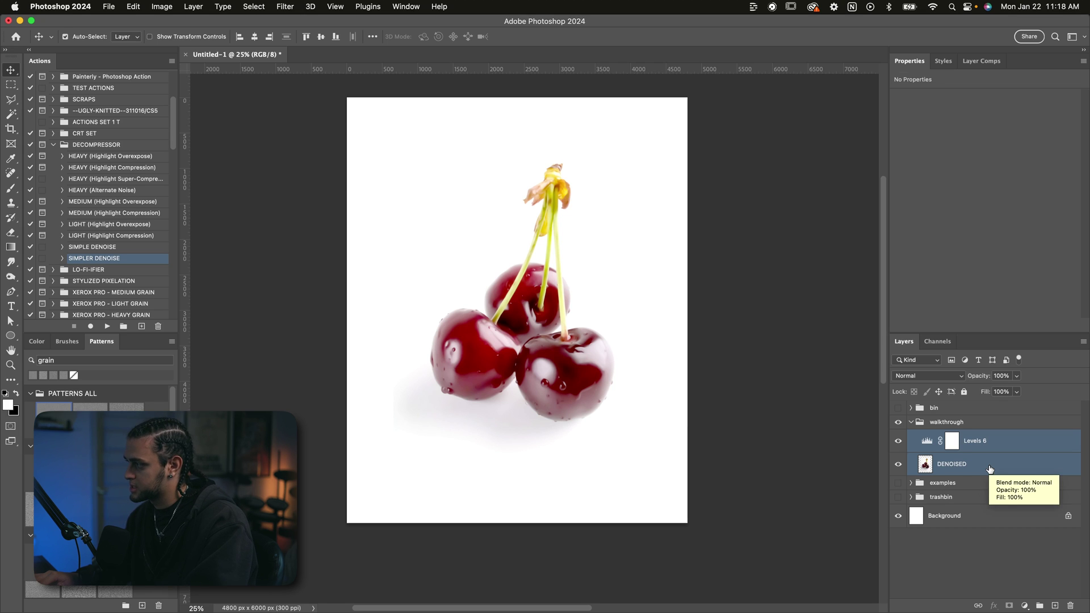
# - Stamp two merged copies of the brightened cherries and add a Levels 7 adjustment
pyautogui.press('super+alt+e')
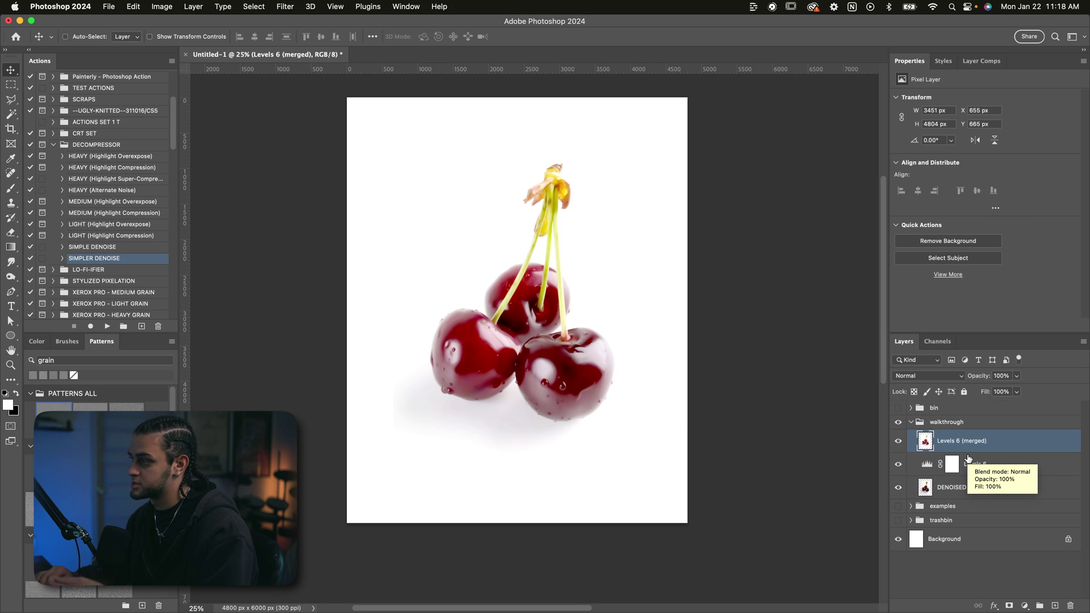
pyautogui.press('super')
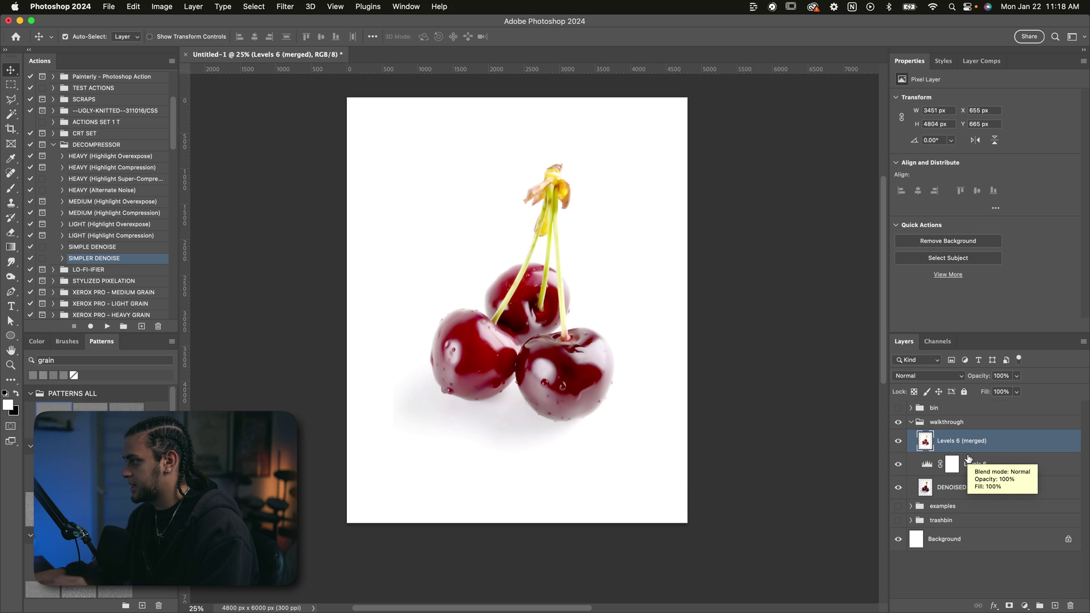
pyautogui.click(969, 463)
pyautogui.press('super+alt+e')
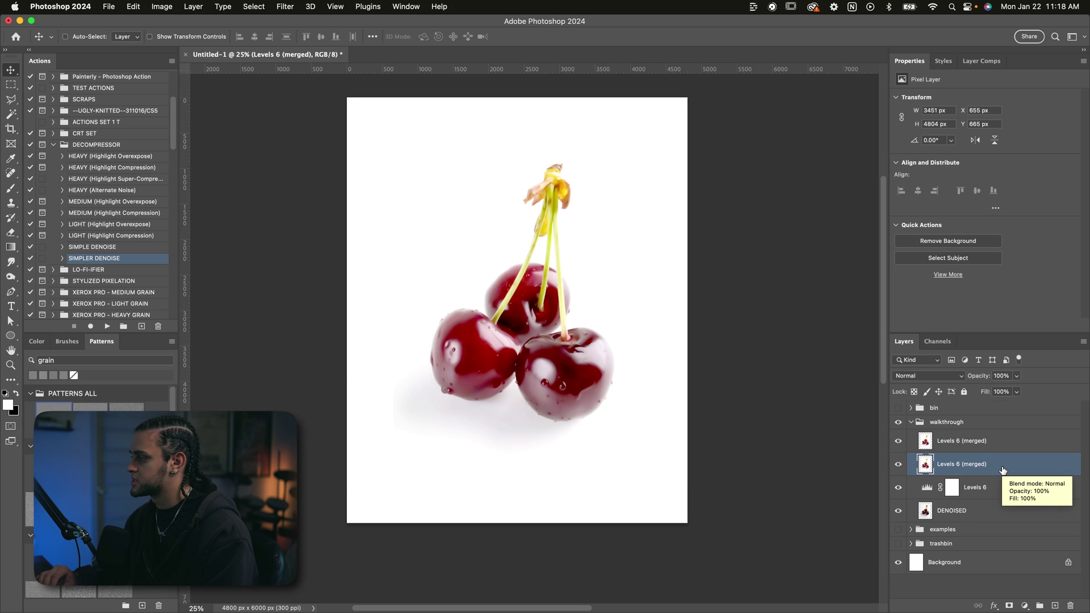
pyautogui.click(1024, 606)
pyautogui.click(1033, 493)
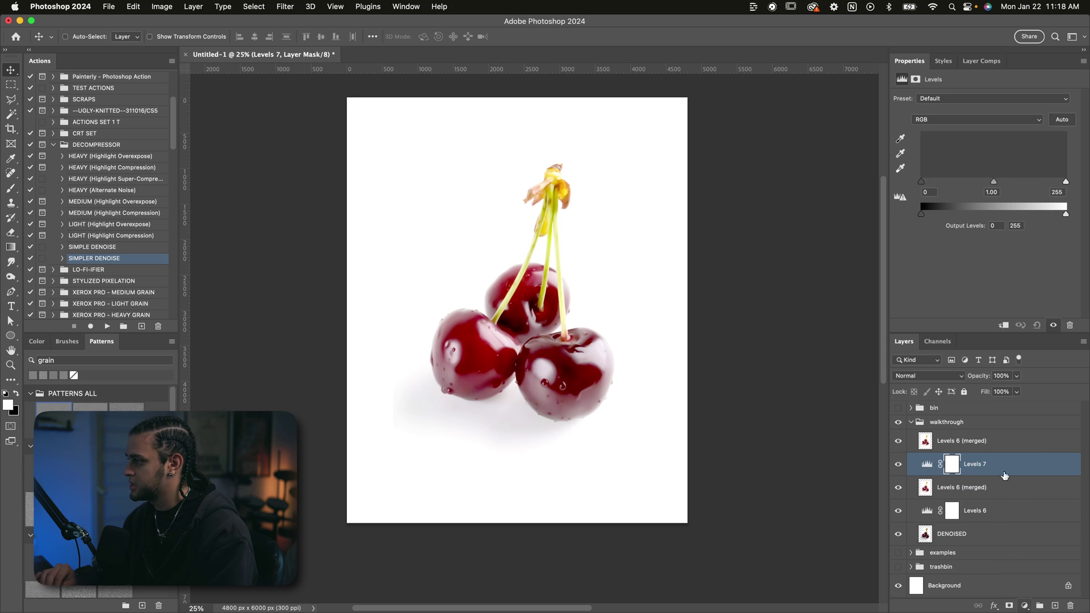
# - Hide the two merged copies and Levels 7 in the walkthrough group
pyautogui.click(955, 539)
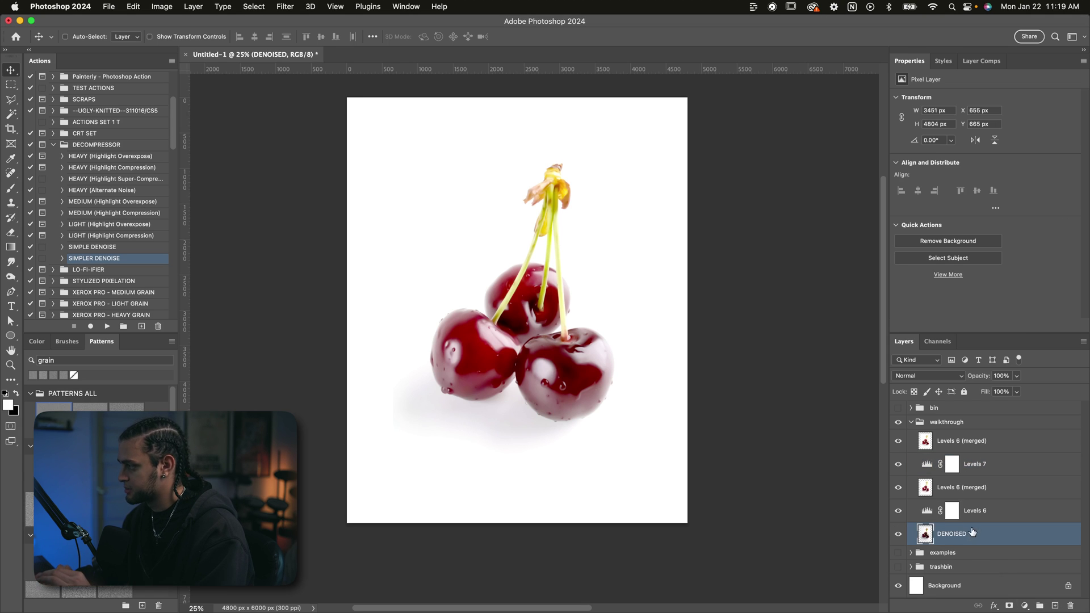
pyautogui.click(973, 512)
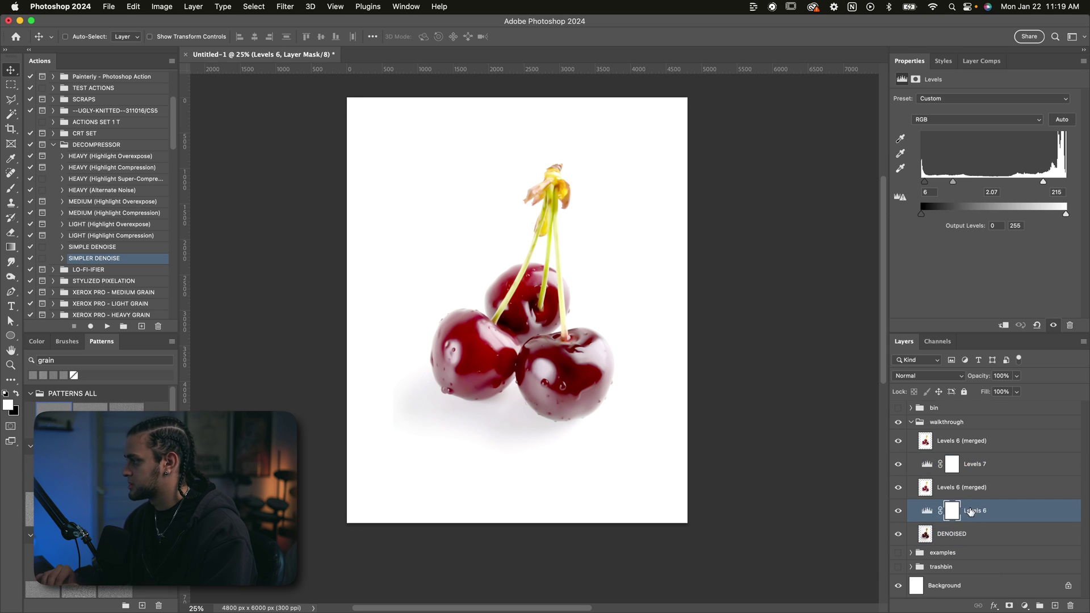
pyautogui.click(959, 494)
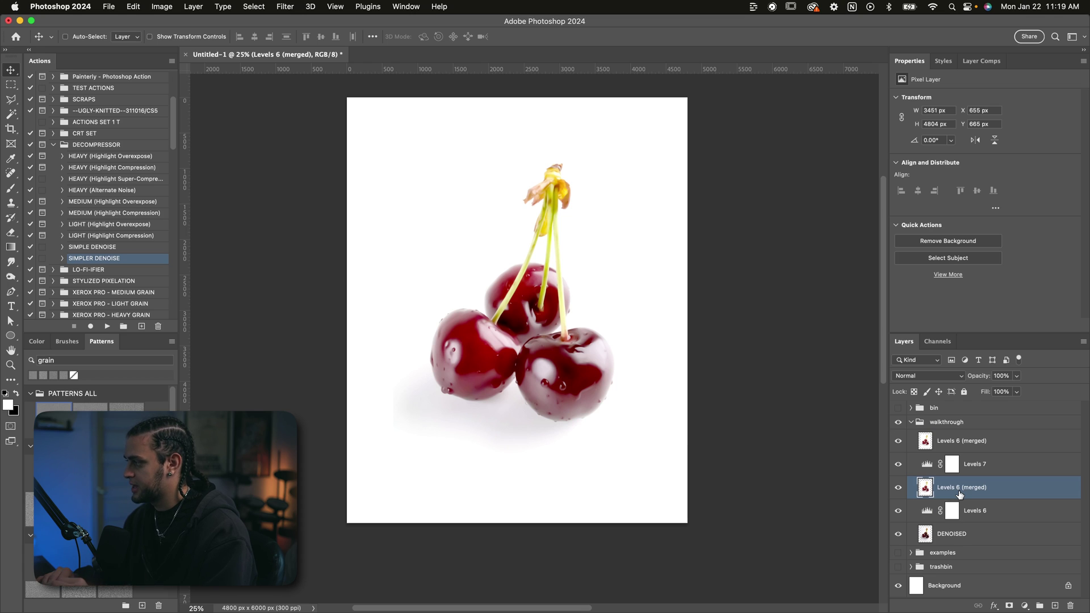
pyautogui.click(987, 466)
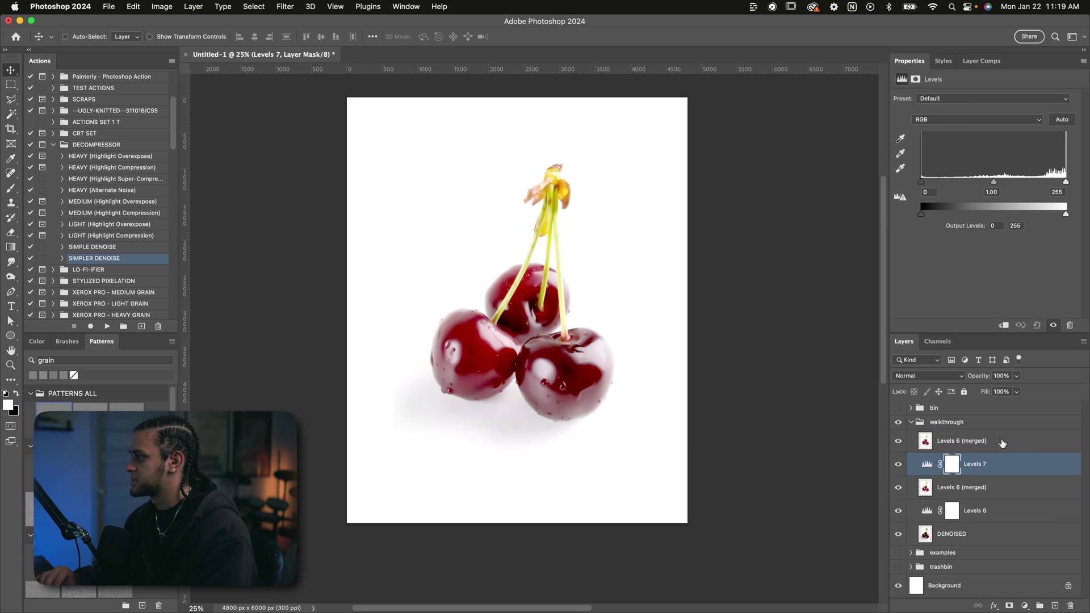
pyautogui.click(1002, 444)
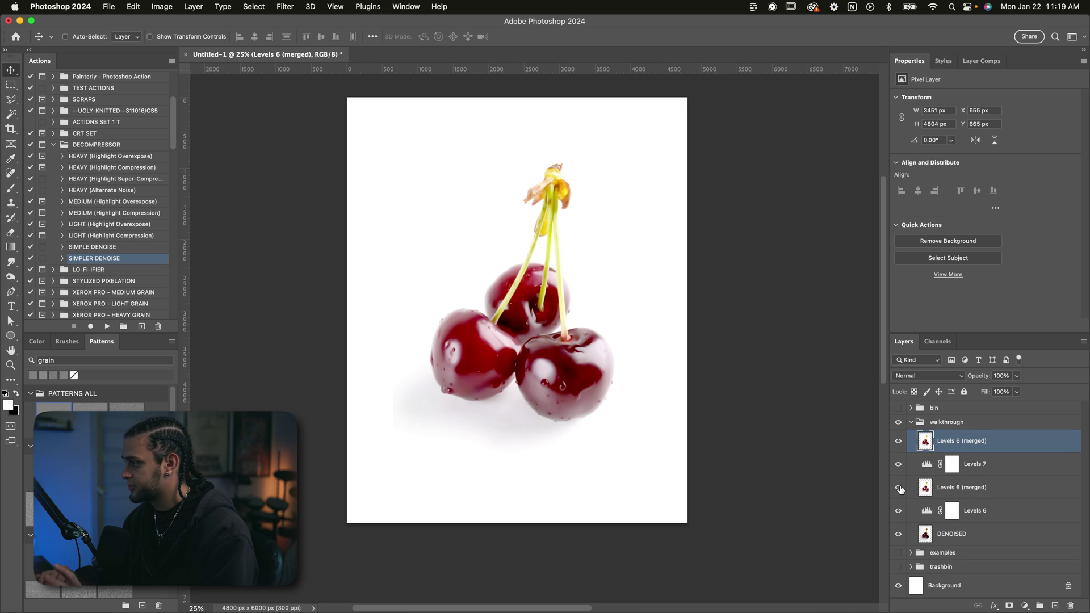
pyautogui.moveTo(900, 481); pyautogui.dragTo(898, 441)
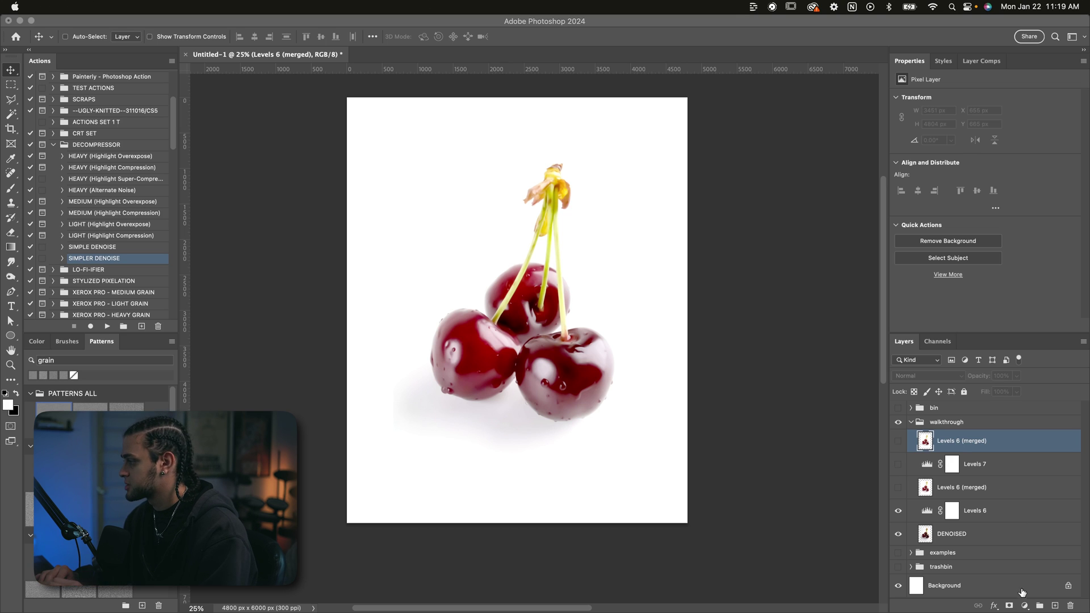
pyautogui.click(1025, 606)
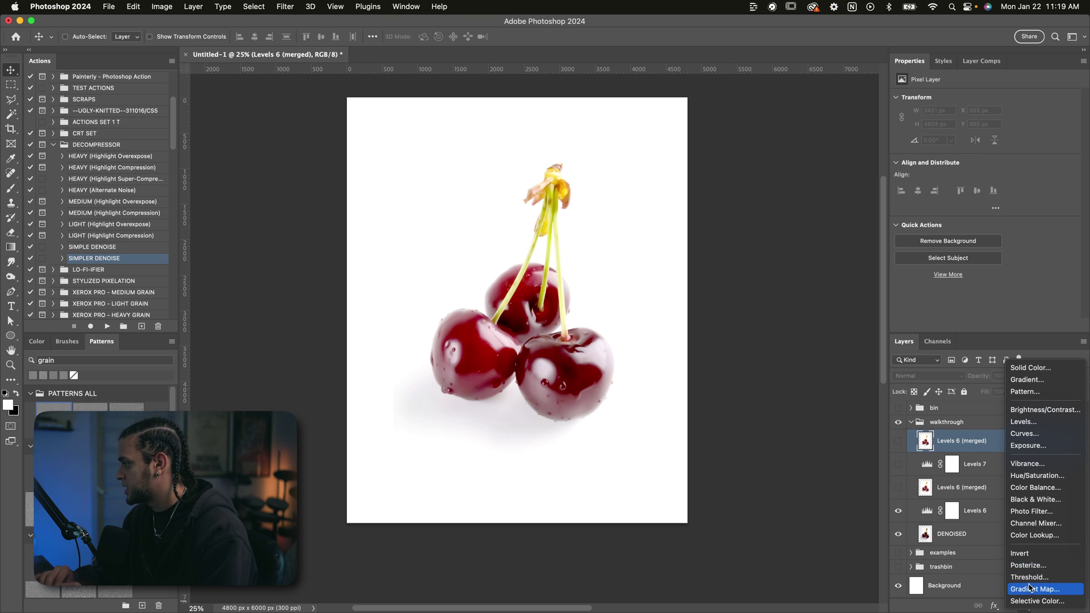
# - Add a Gradient Map adjustment starting from the black-to-white Basics preset
pyautogui.click(1031, 589)
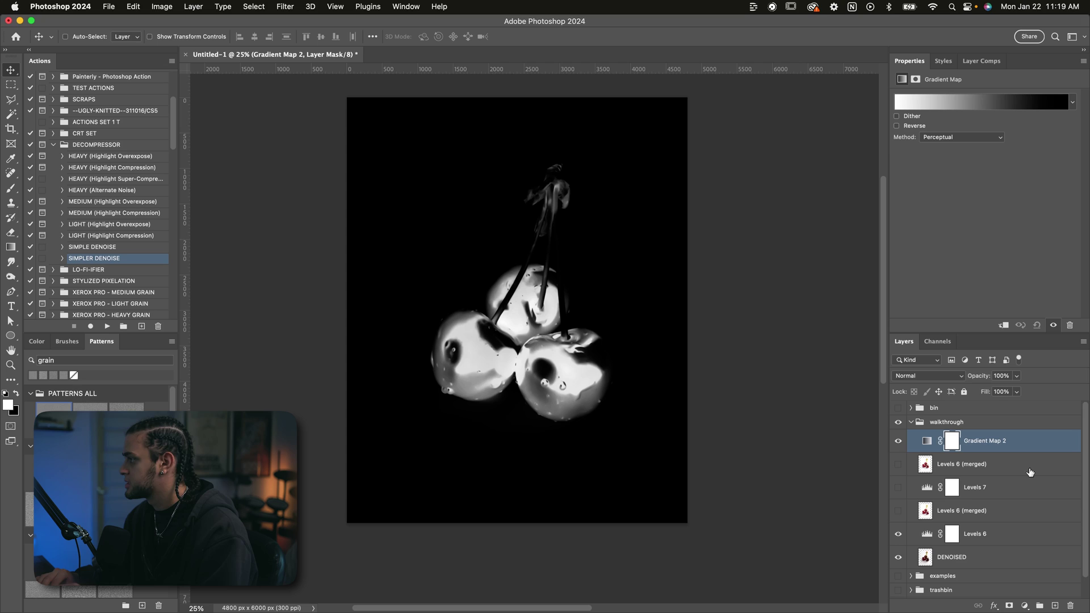
pyautogui.click(985, 107)
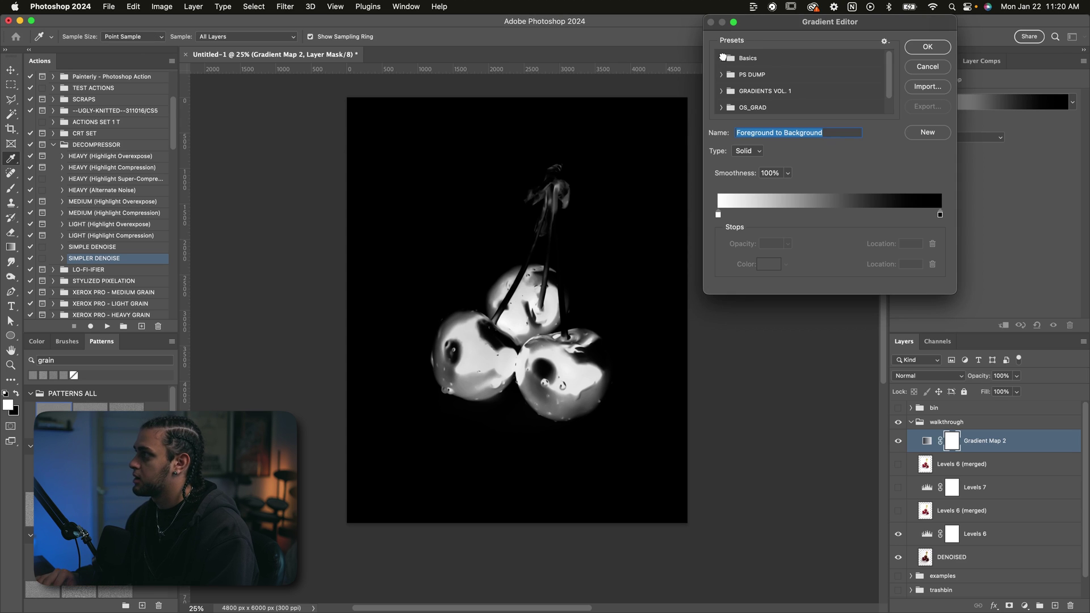
pyautogui.click(723, 57)
pyautogui.click(736, 75)
pyautogui.moveTo(761, 22); pyautogui.dragTo(761, 137)
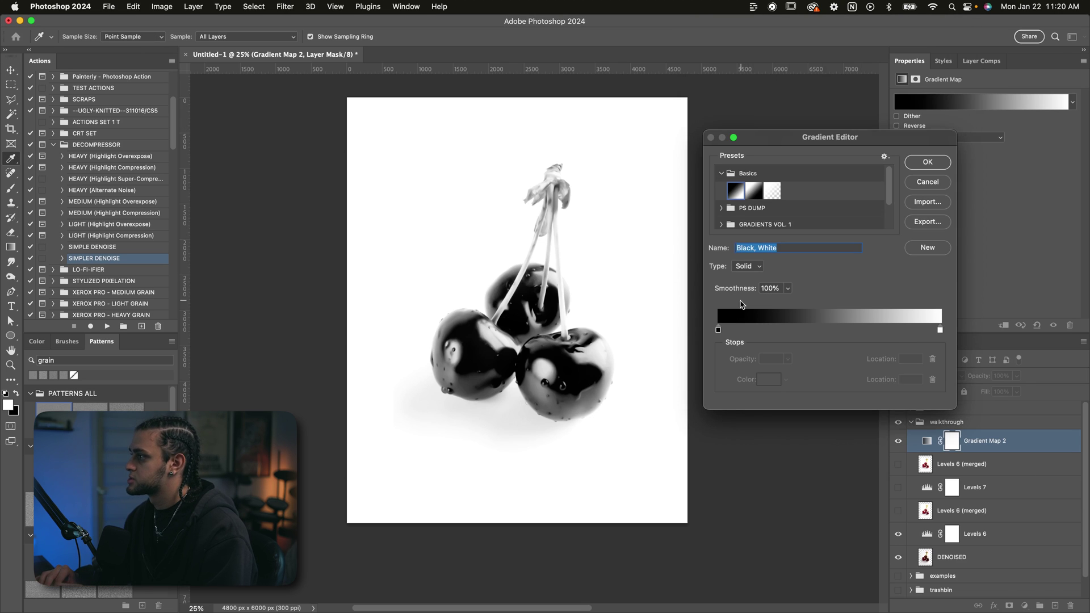
# - Change the gradient's black end stop to a near-black colour
pyautogui.doubleClick(719, 331)
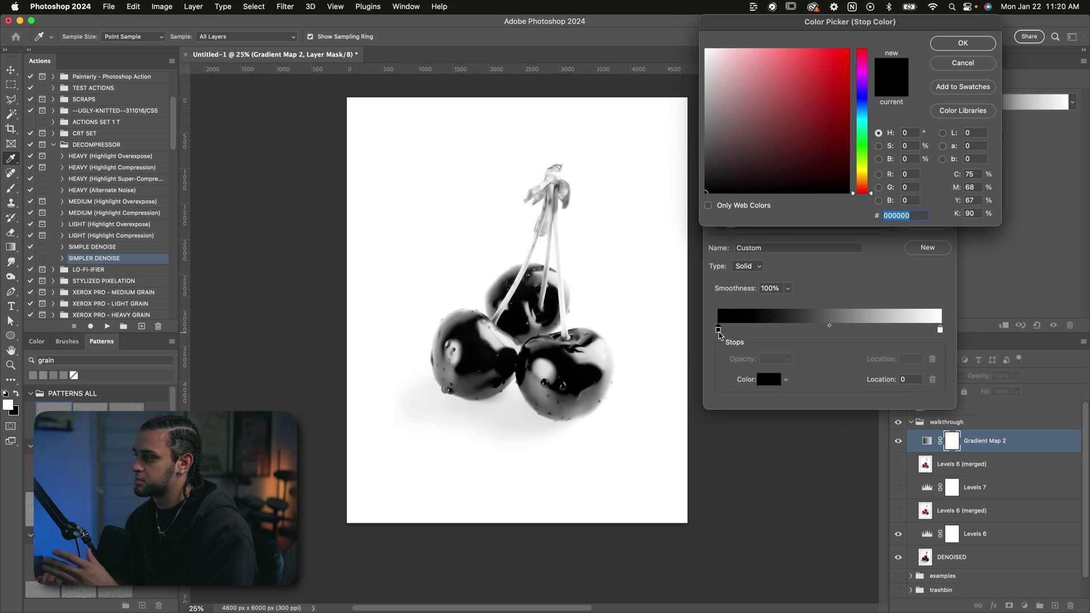
pyautogui.click(706, 173)
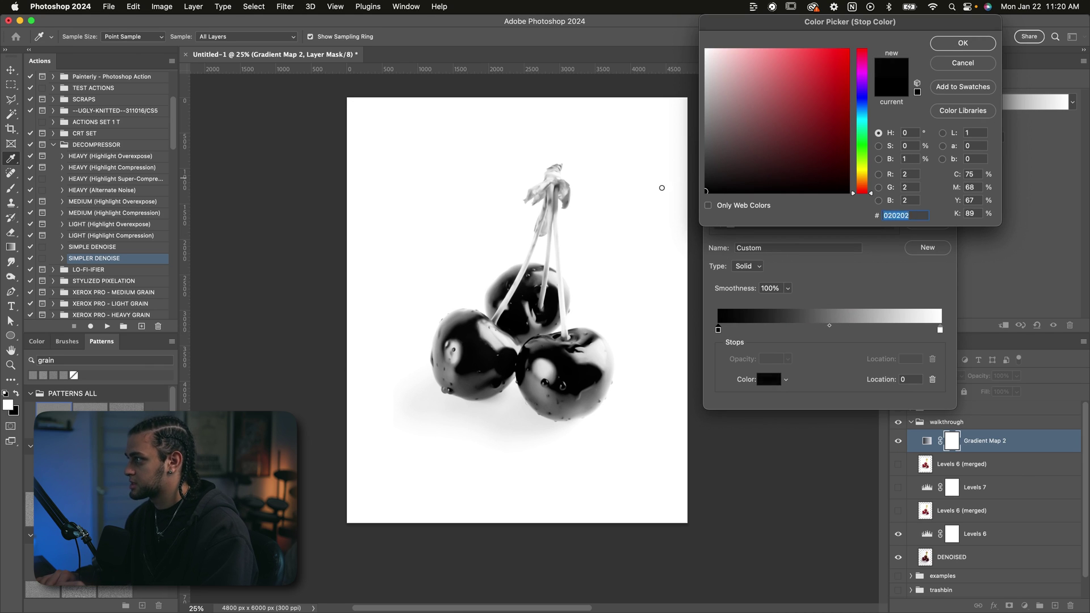
pyautogui.click(708, 180)
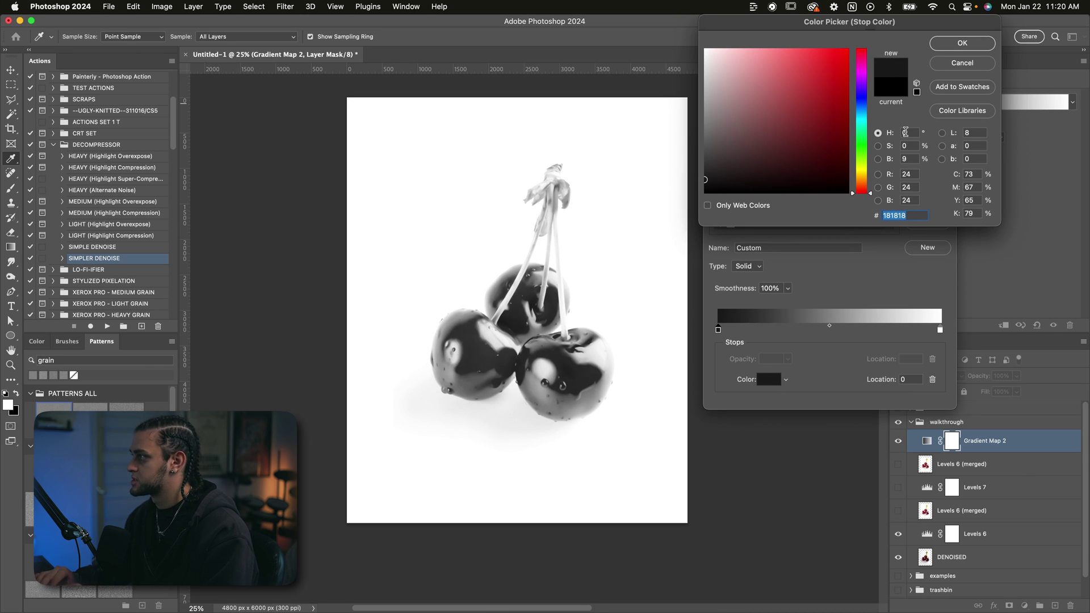
pyautogui.moveTo(761, 176)
pyautogui.mouseDown()
pyautogui.moveTo(662, 188)
pyautogui.moveTo(655, 161)
pyautogui.moveTo(652, 183)
pyautogui.mouseUp()
pyautogui.moveTo(797, 23); pyautogui.dragTo(792, 45)
pyautogui.moveTo(732, 192); pyautogui.dragTo(683, 206)
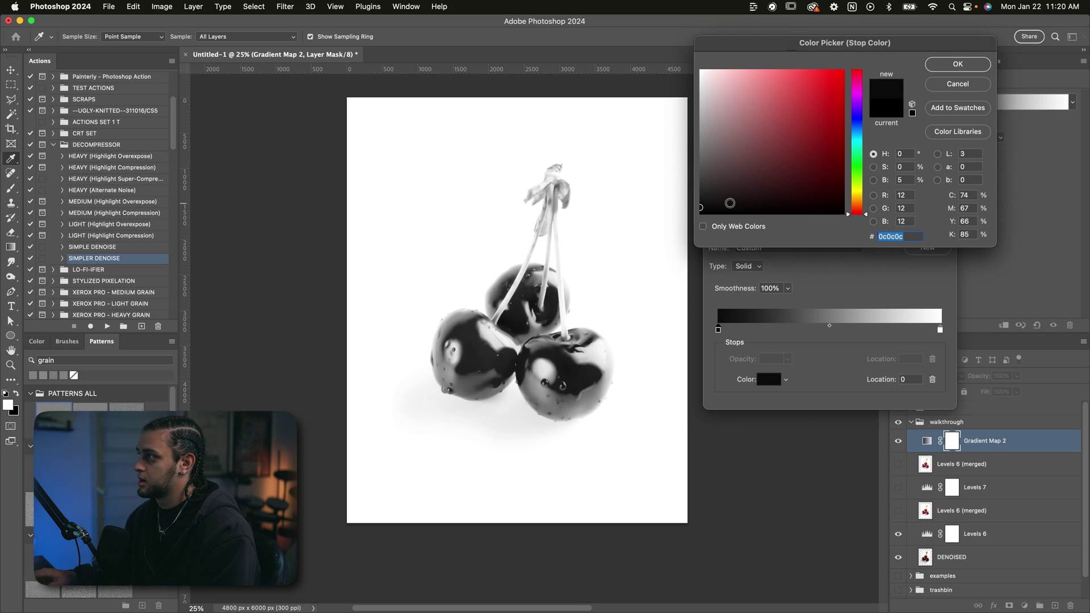
pyautogui.press('Return')
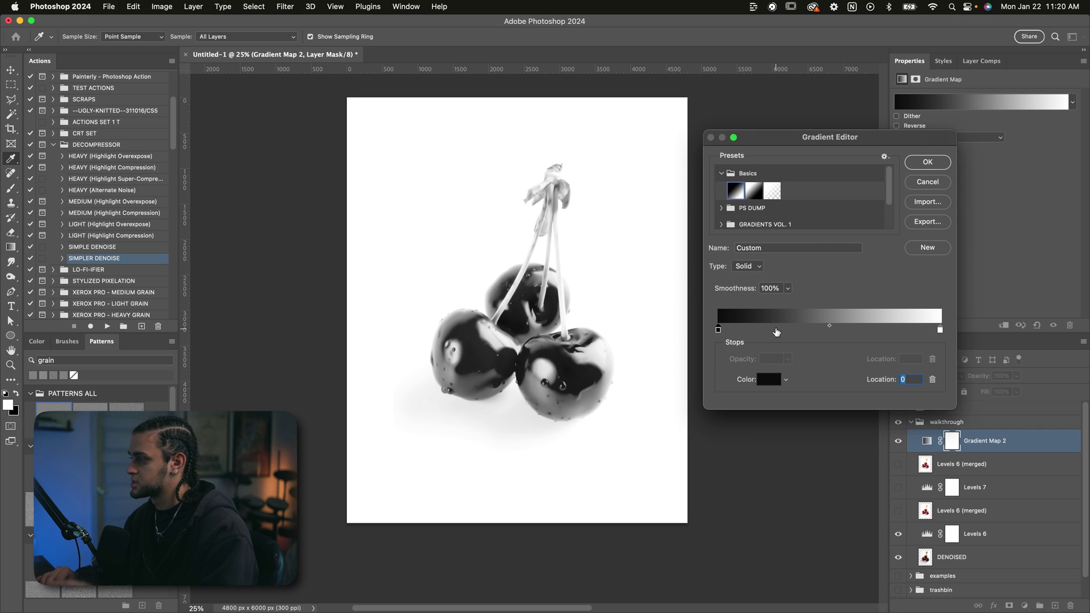
# - Add a very dark wine colour stop at location 26
pyautogui.doubleClick(775, 329)
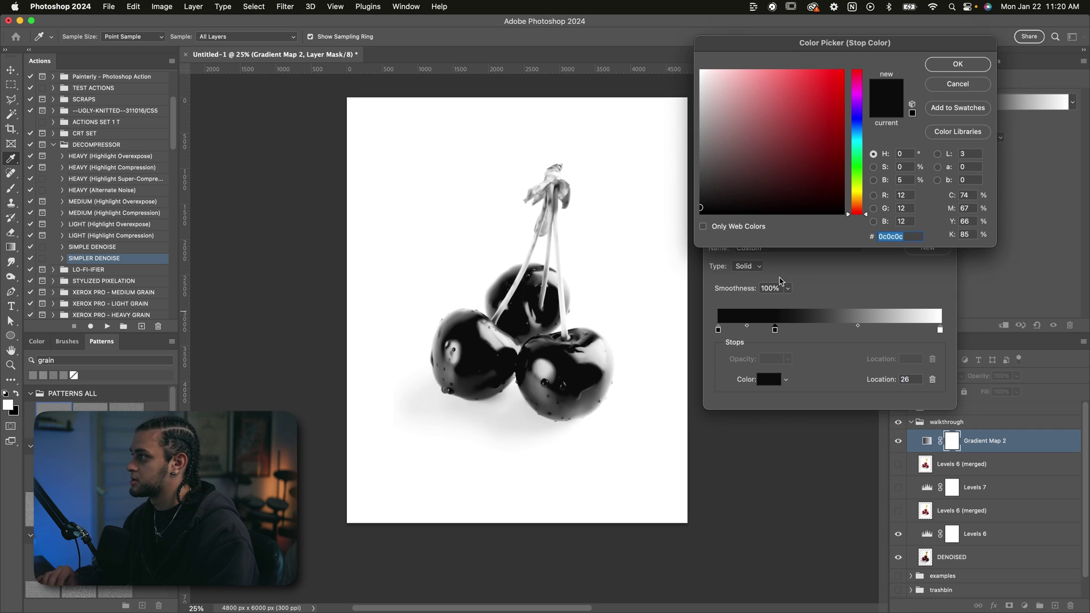
pyautogui.moveTo(795, 49); pyautogui.dragTo(758, 74)
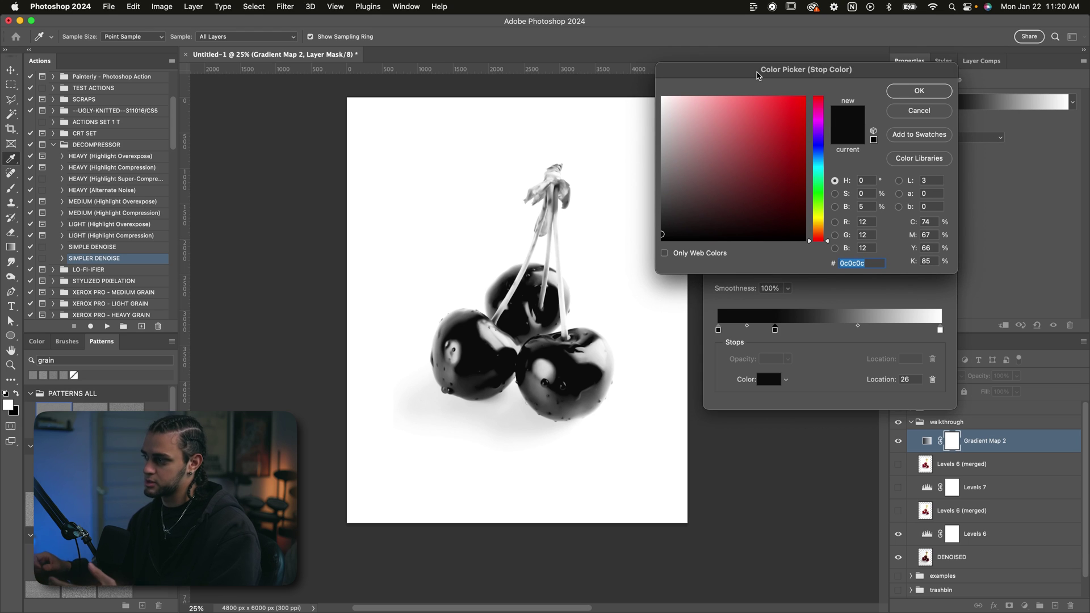
pyautogui.moveTo(787, 170); pyautogui.dragTo(791, 206)
pyautogui.moveTo(784, 69); pyautogui.dragTo(849, 51)
pyautogui.click(788, 165)
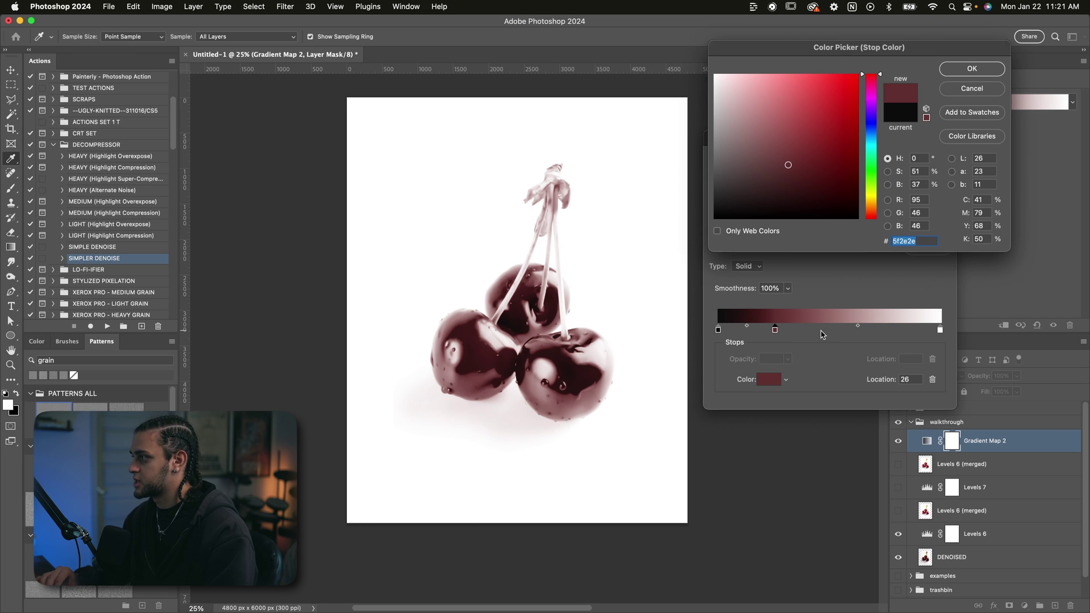
pyautogui.moveTo(838, 47); pyautogui.dragTo(838, 77)
pyautogui.moveTo(823, 206)
pyautogui.mouseDown()
pyautogui.moveTo(857, 216)
pyautogui.moveTo(824, 209)
pyautogui.moveTo(835, 197)
pyautogui.mouseUp()
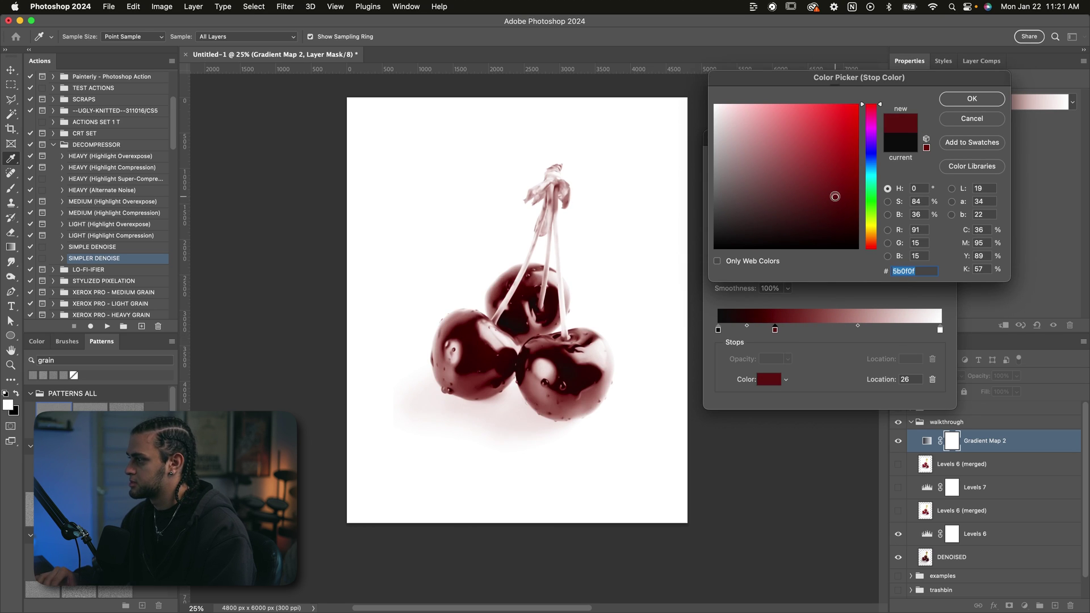
pyautogui.click(848, 218)
pyautogui.moveTo(874, 105); pyautogui.dragTo(876, 112)
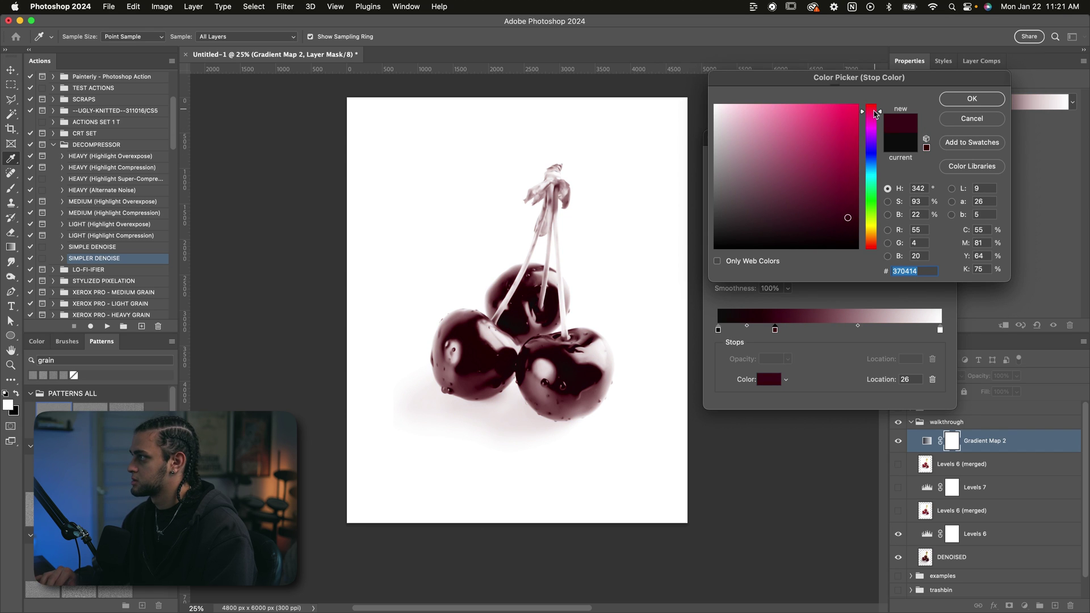
pyautogui.moveTo(828, 240)
pyautogui.mouseDown()
pyautogui.moveTo(840, 207)
pyautogui.moveTo(838, 223)
pyautogui.mouseUp()
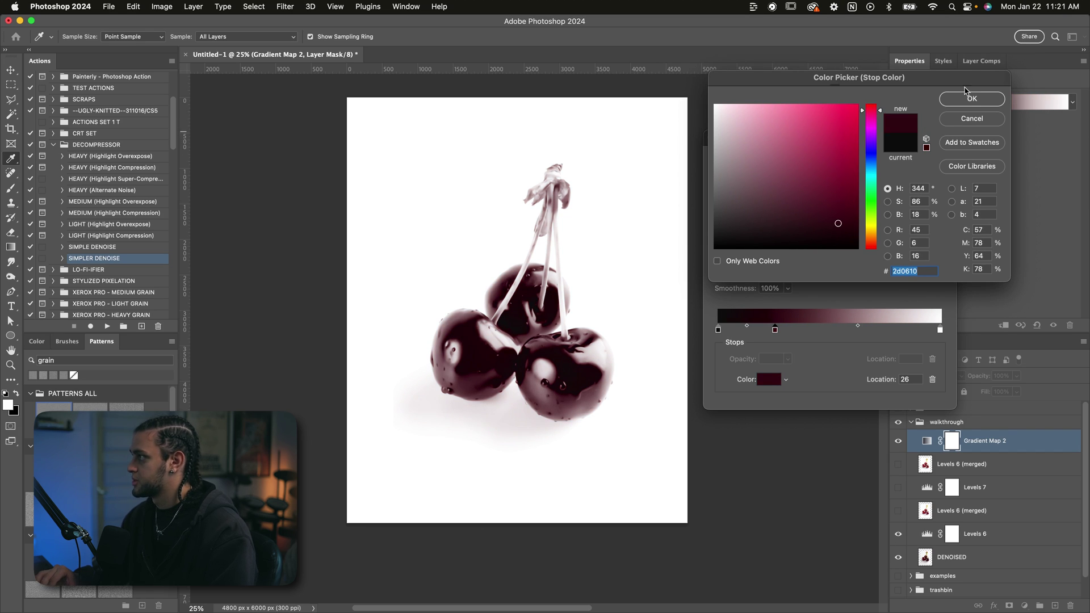
pyautogui.click(969, 99)
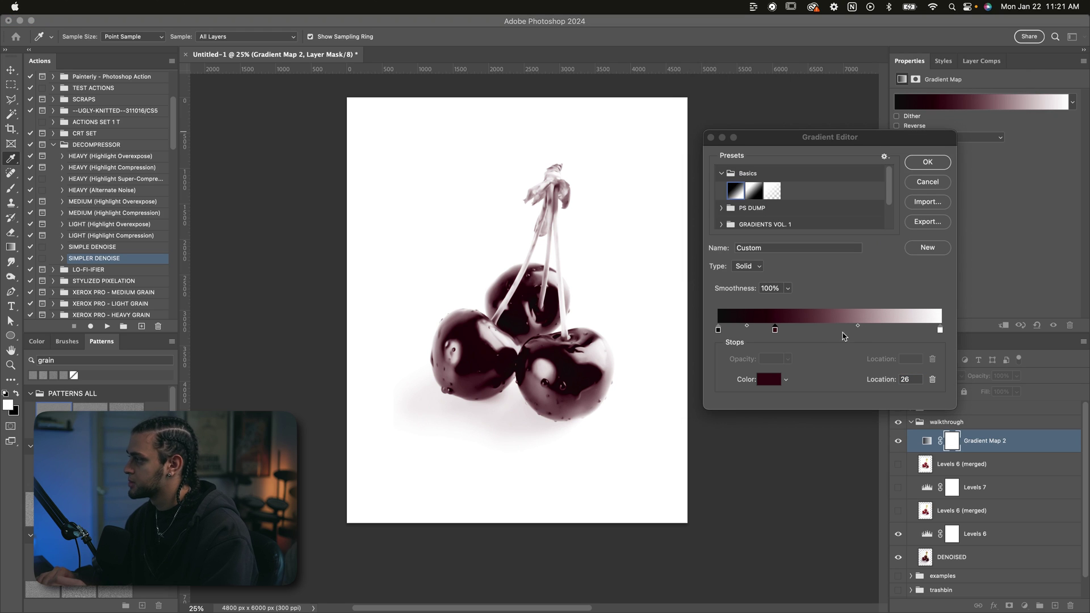
# - Add a light blue colour stop at location 69
pyautogui.click(873, 333)
pyautogui.click(873, 330)
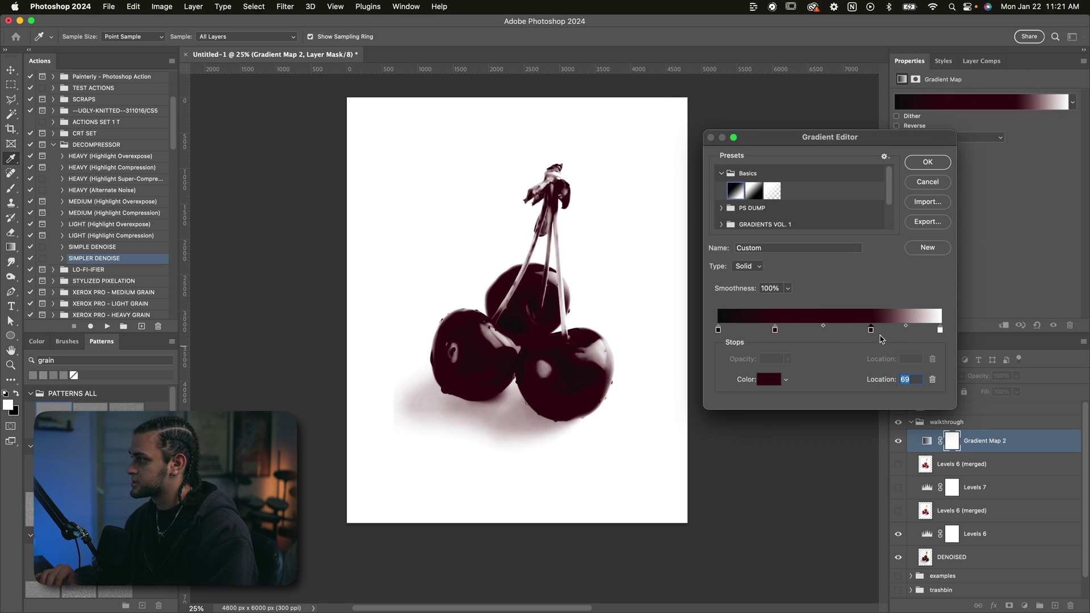
pyautogui.doubleClick(871, 330)
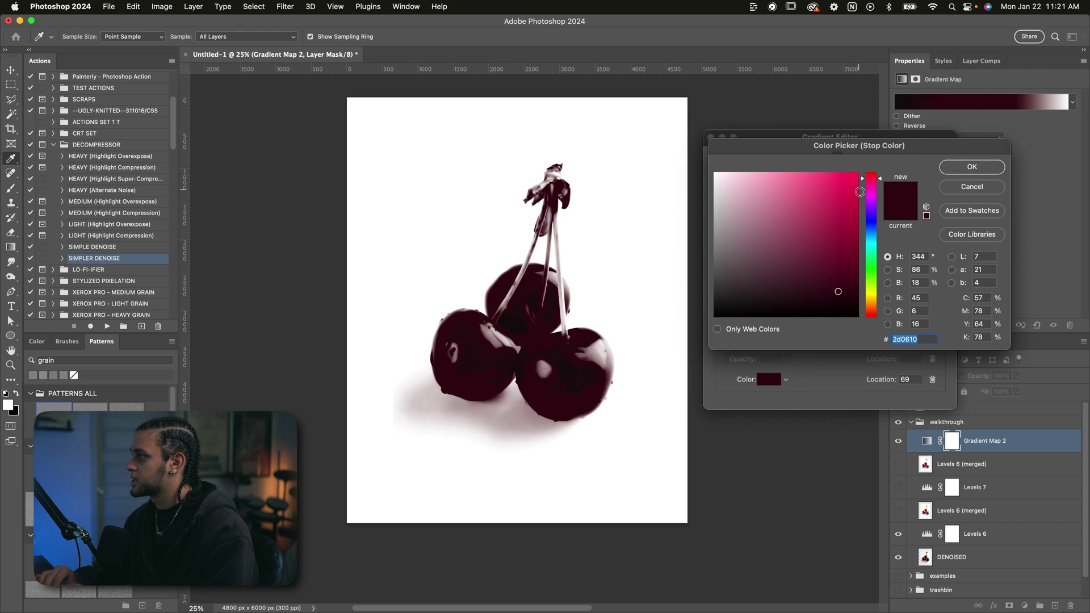
pyautogui.click(868, 248)
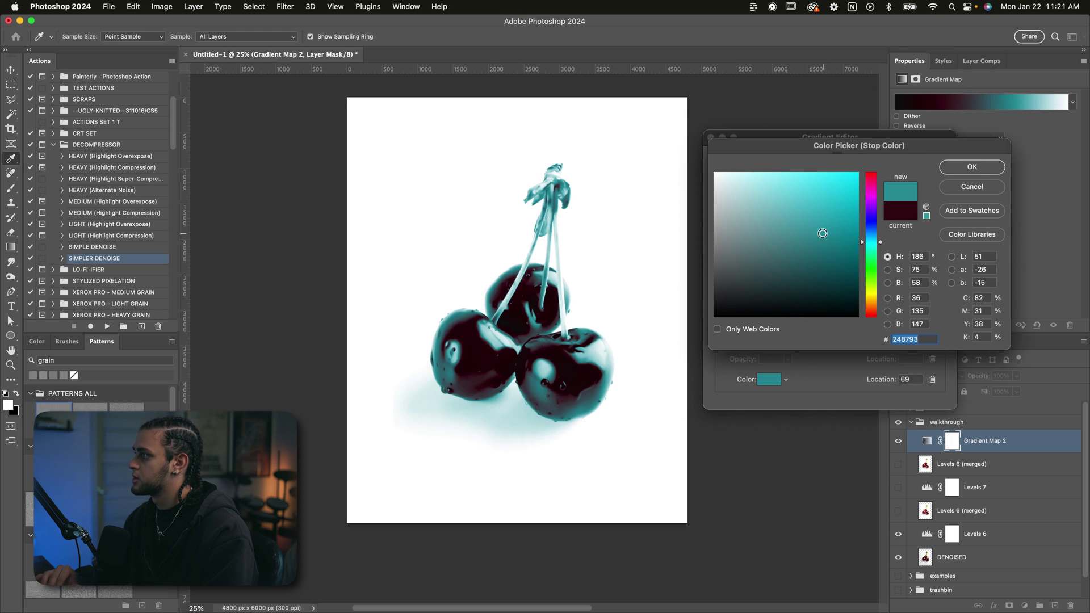
pyautogui.moveTo(801, 191)
pyautogui.mouseDown()
pyautogui.moveTo(757, 187)
pyautogui.moveTo(816, 189)
pyautogui.moveTo(756, 191)
pyautogui.moveTo(772, 186)
pyautogui.moveTo(769, 196)
pyautogui.mouseUp()
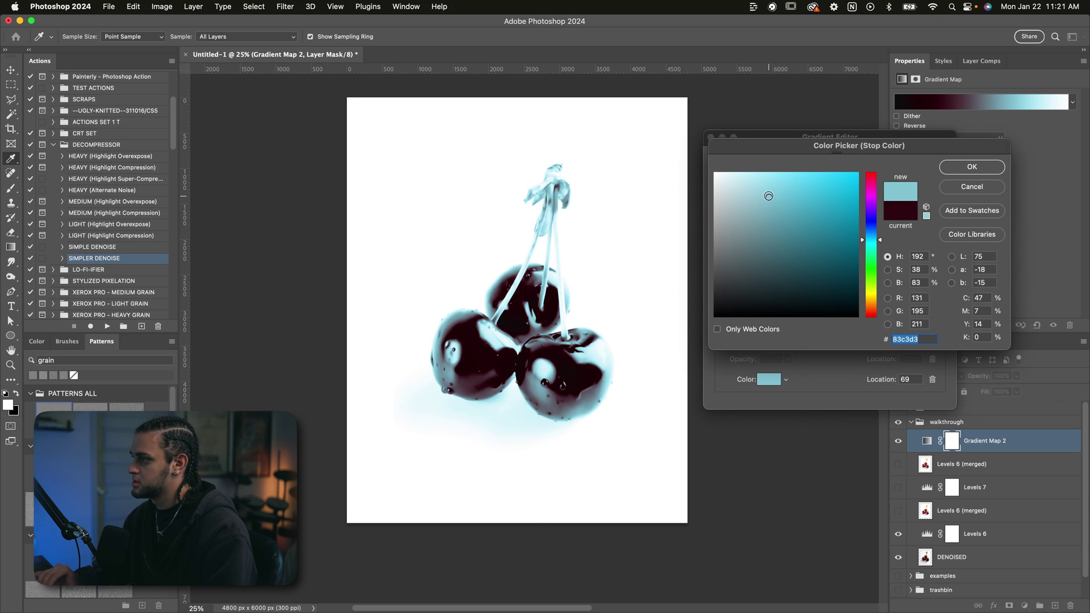
pyautogui.moveTo(840, 254); pyautogui.dragTo(837, 248)
# - Delete Gradient Map 2 and review Gradient Map 1's maroon, light blue and white stops
pyautogui.moveTo(811, 163); pyautogui.dragTo(815, 178)
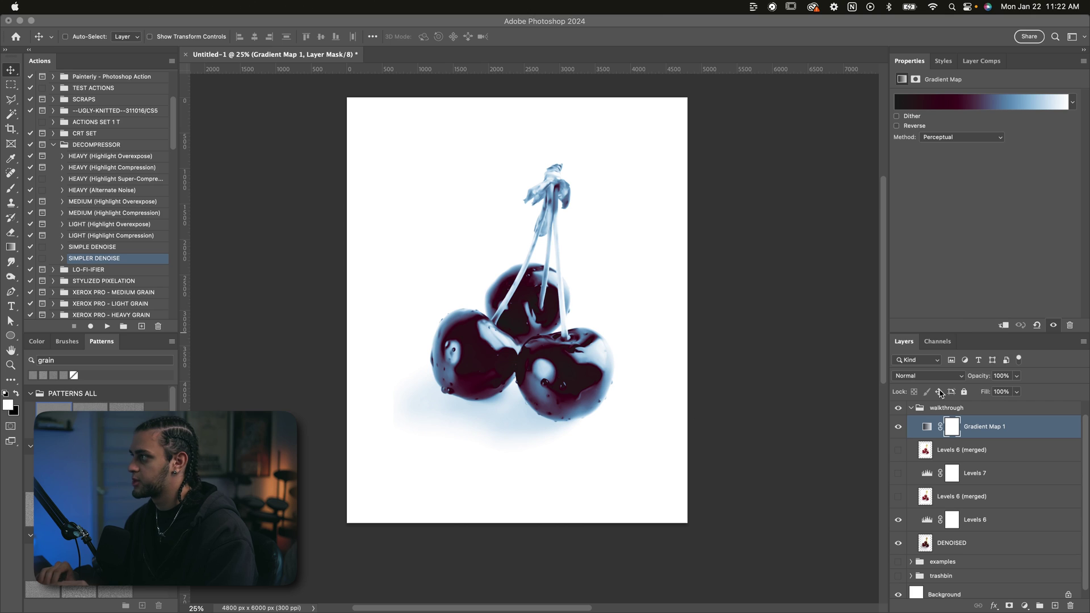
pyautogui.click(936, 106)
pyautogui.click(933, 105)
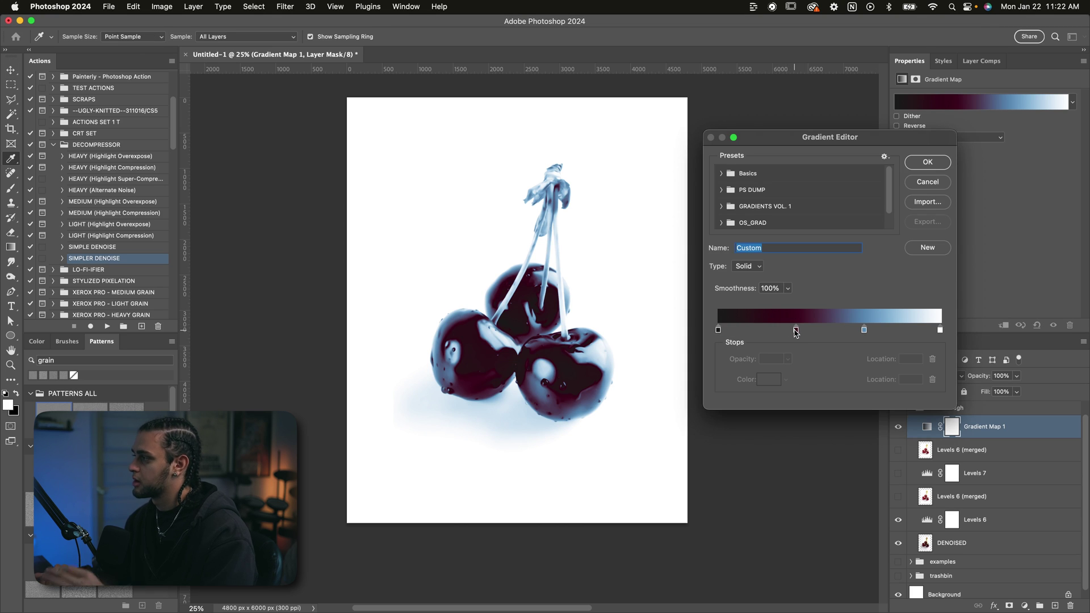
pyautogui.moveTo(796, 333); pyautogui.dragTo(792, 333)
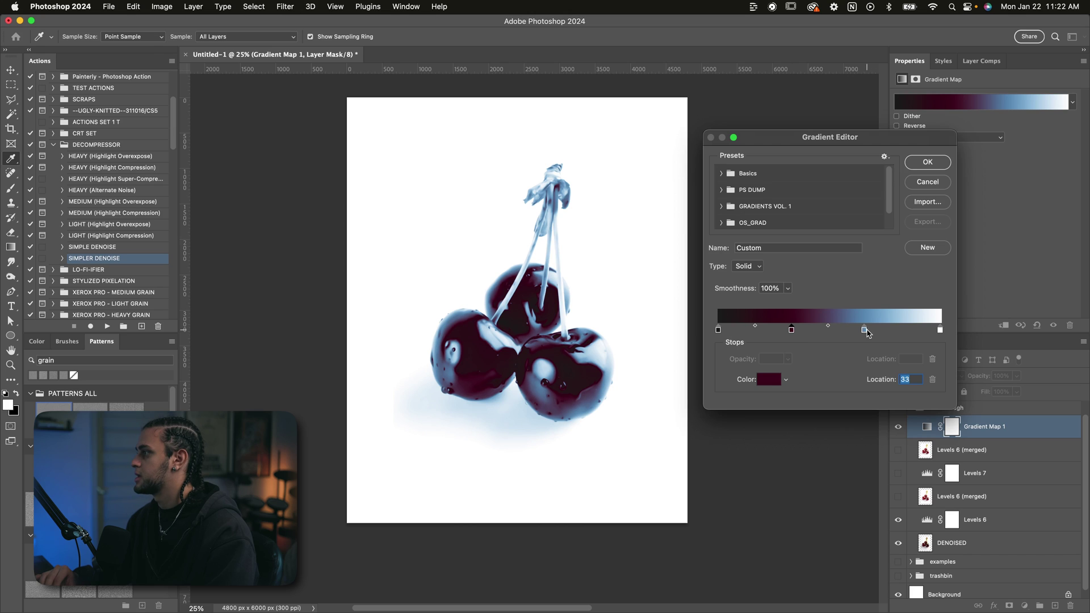
pyautogui.click(866, 330)
pyautogui.doubleClick(867, 330)
pyautogui.click(944, 200)
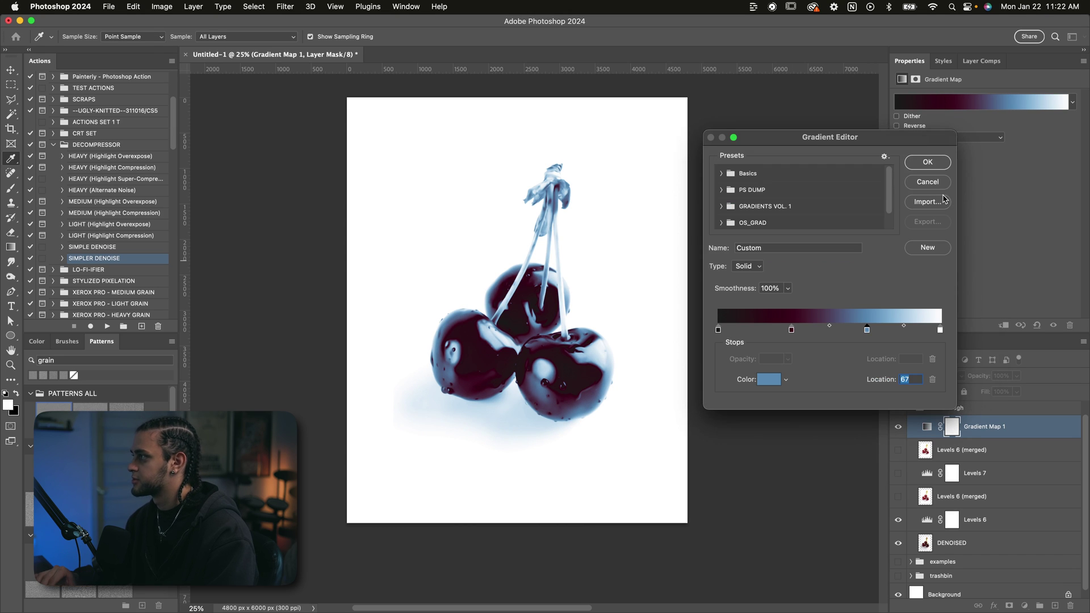
pyautogui.click(941, 330)
pyautogui.click(937, 165)
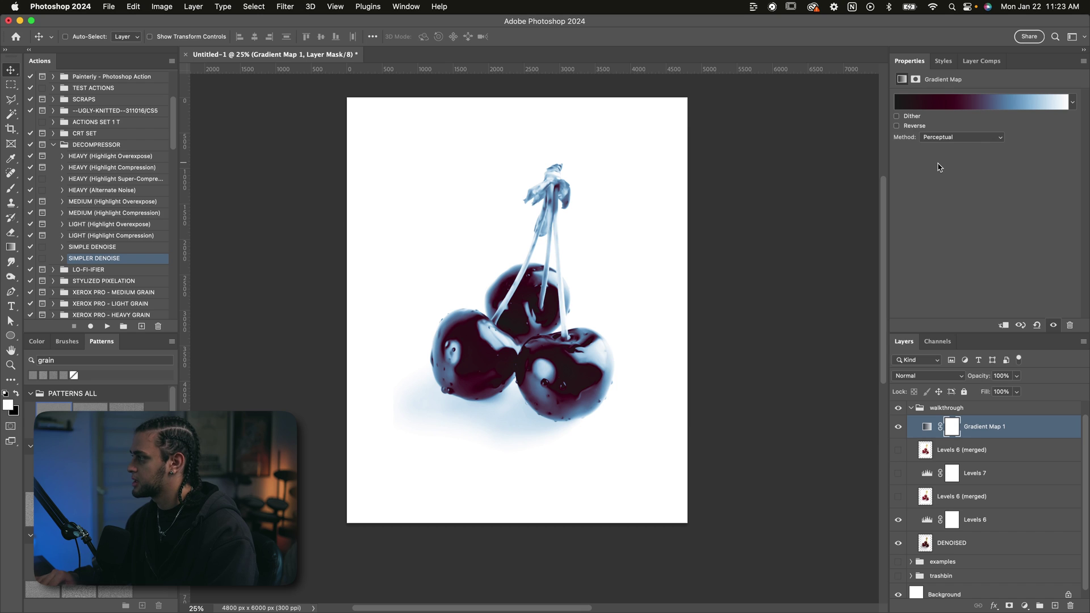
pyautogui.click(985, 520)
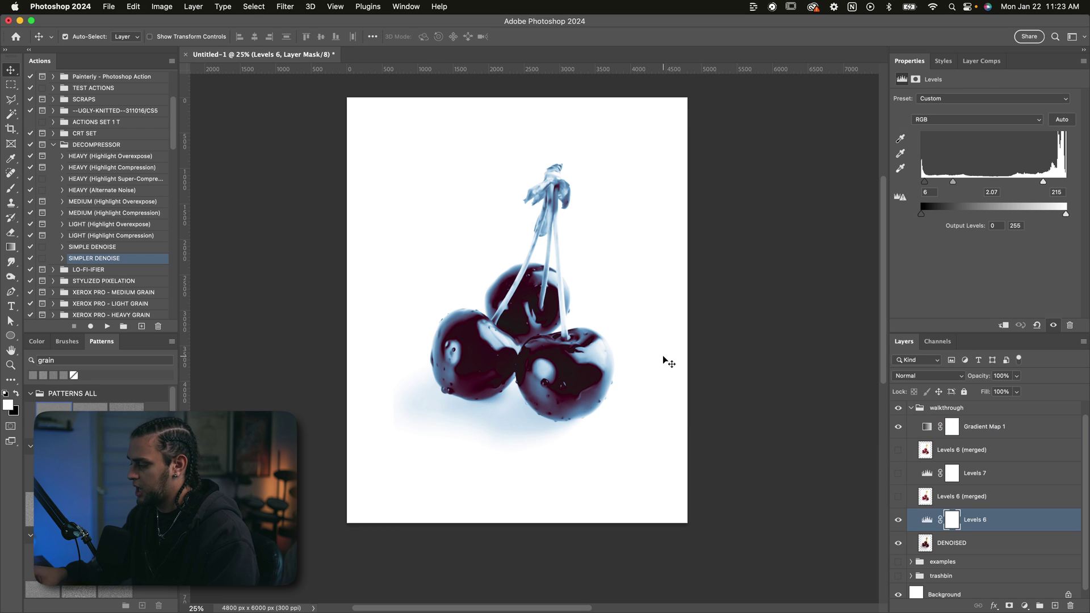
# - Show the Levels 6 (merged) layer and apply a Gaussian Blur of about 100 px
pyautogui.press('super+equal')
pyautogui.press('super+minus')
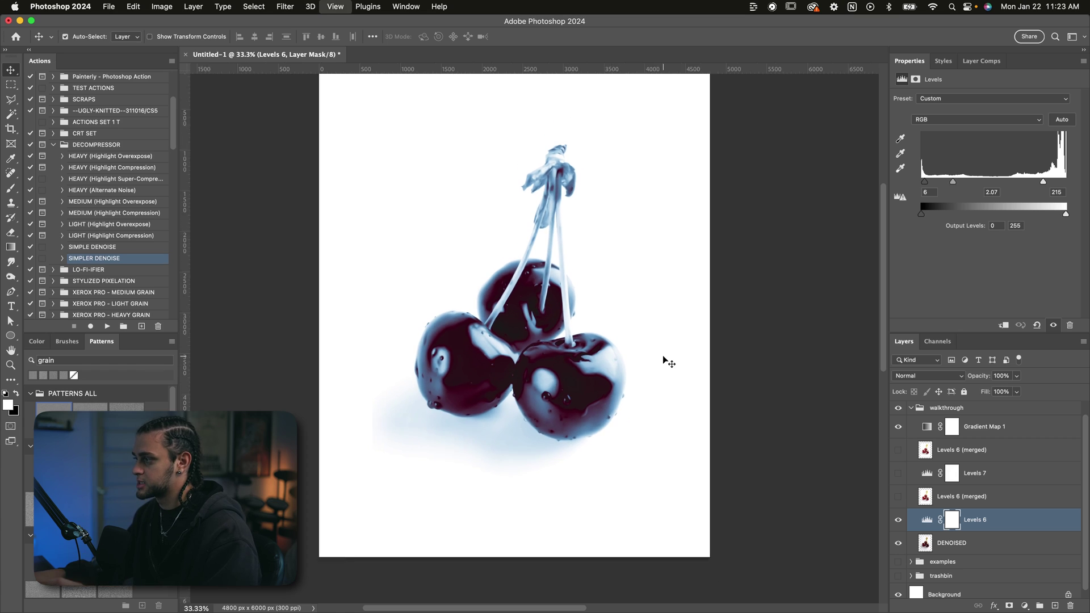
pyautogui.press('super+minus')
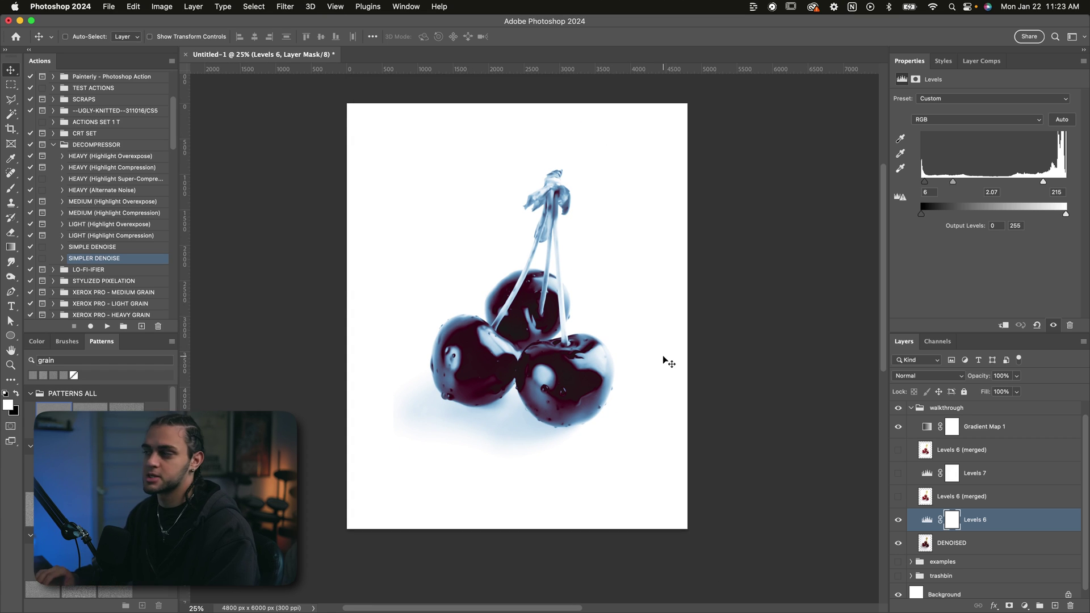
pyautogui.press('super+plus')
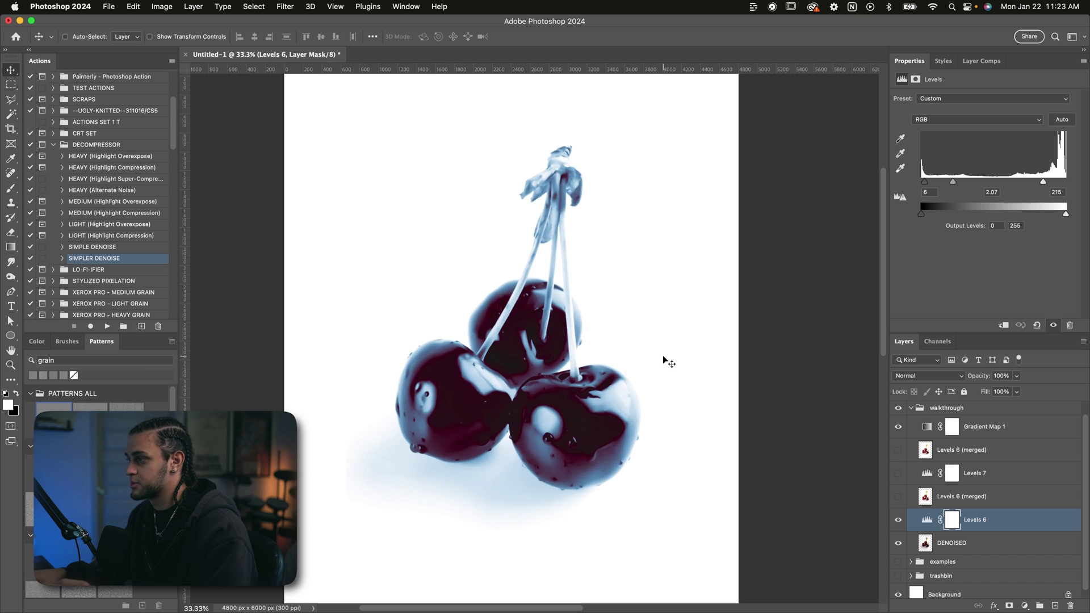
pyautogui.press('super+minus')
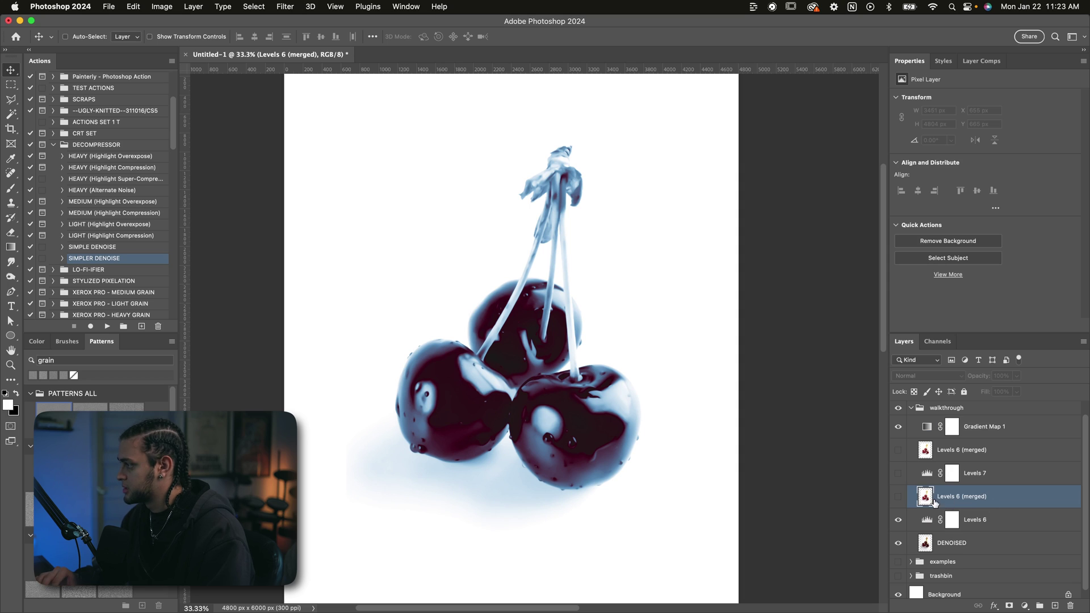
pyautogui.click(900, 498)
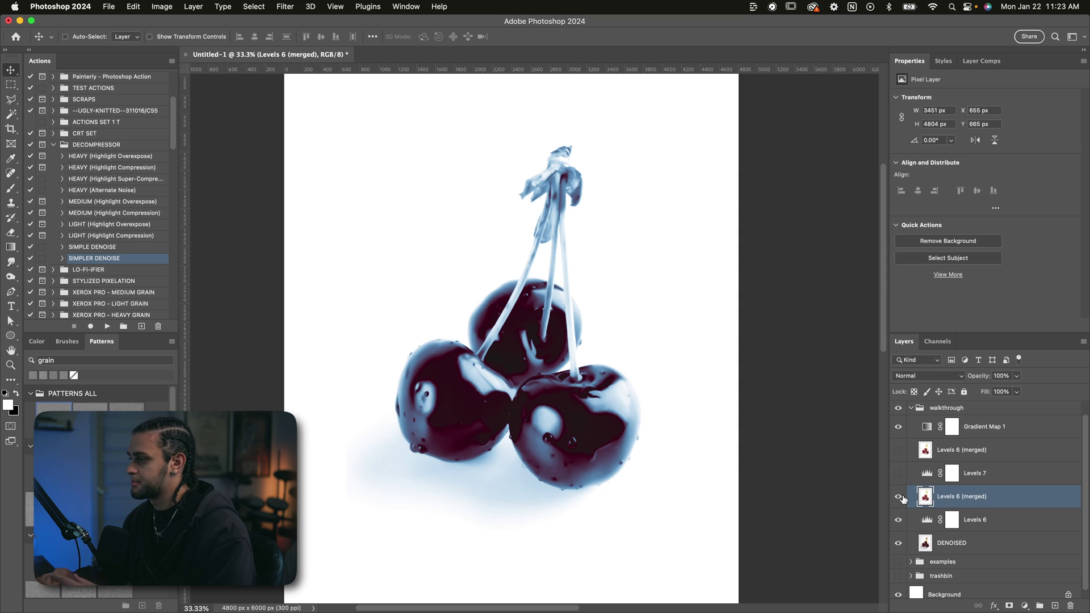
pyautogui.click(287, 6)
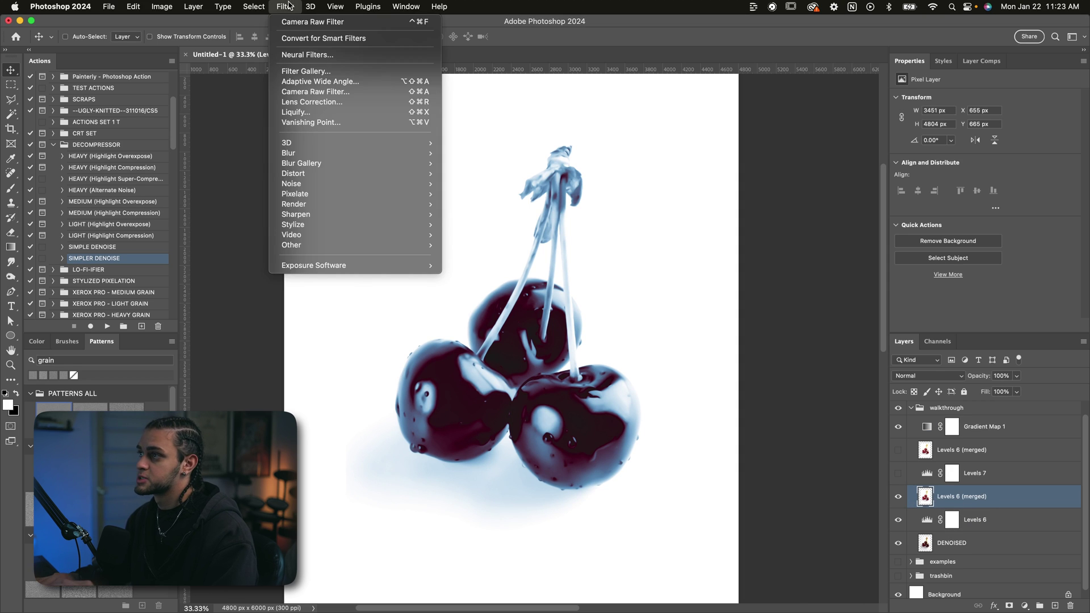
pyautogui.moveTo(341, 153)
pyautogui.click(477, 184)
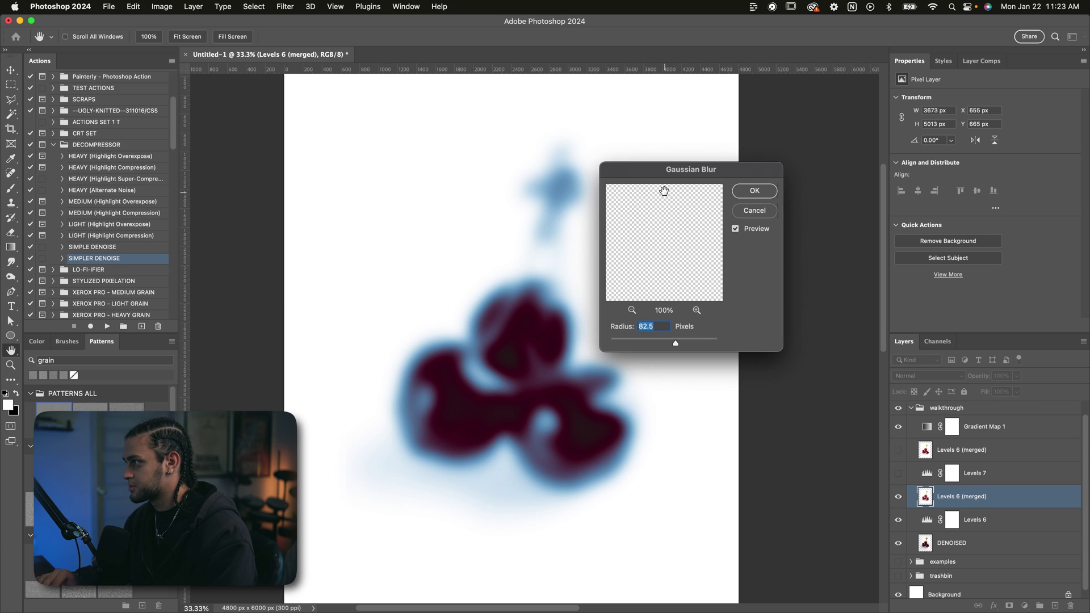
pyautogui.moveTo(665, 175); pyautogui.dragTo(701, 163)
pyautogui.moveTo(726, 332)
pyautogui.mouseDown()
pyautogui.moveTo(706, 332)
pyautogui.moveTo(717, 333)
pyautogui.mouseUp()
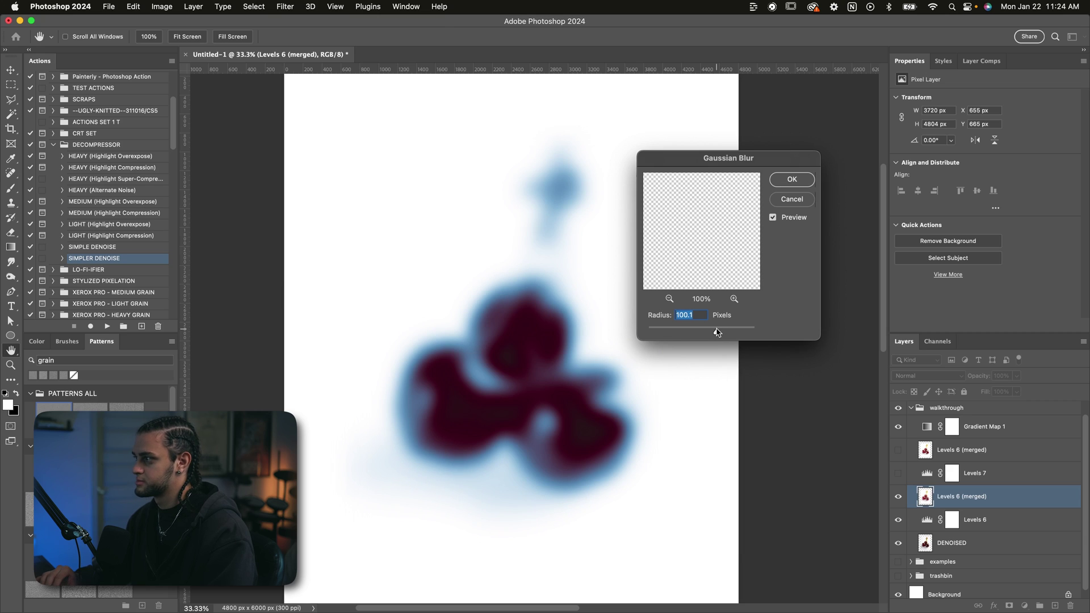
pyautogui.click(792, 179)
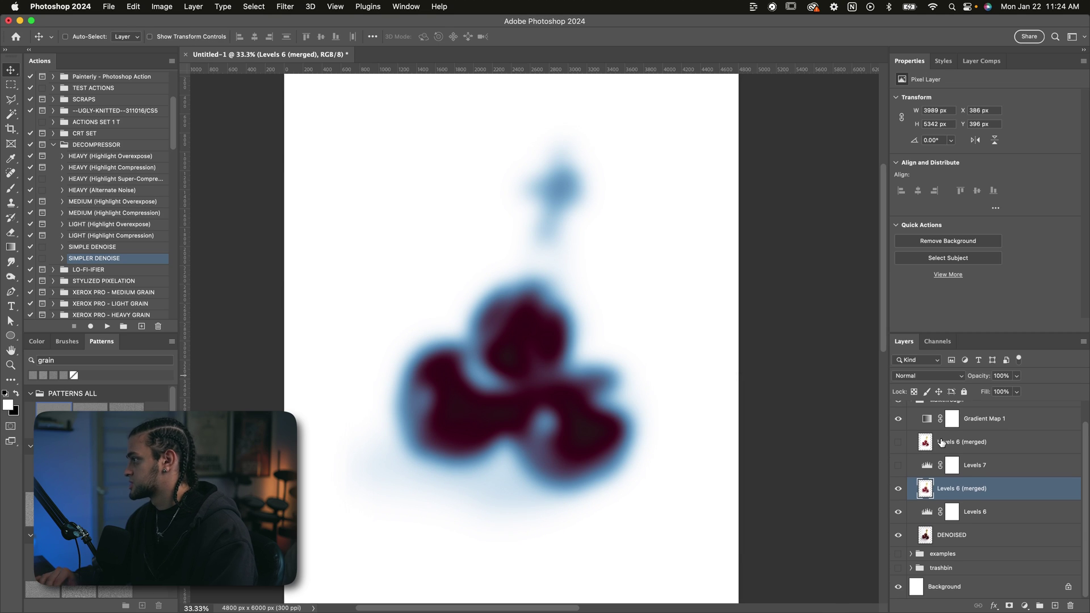
# - Set the blurred layer's blend mode to Multiply
pyautogui.scroll(1, 942, 443)
pyautogui.click(928, 376)
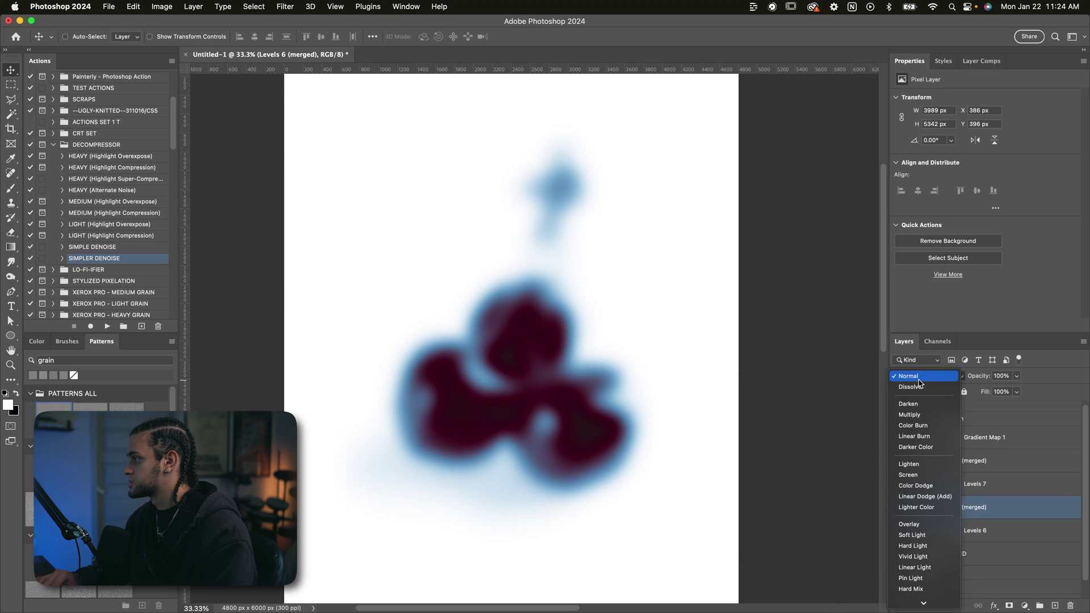
pyautogui.click(916, 414)
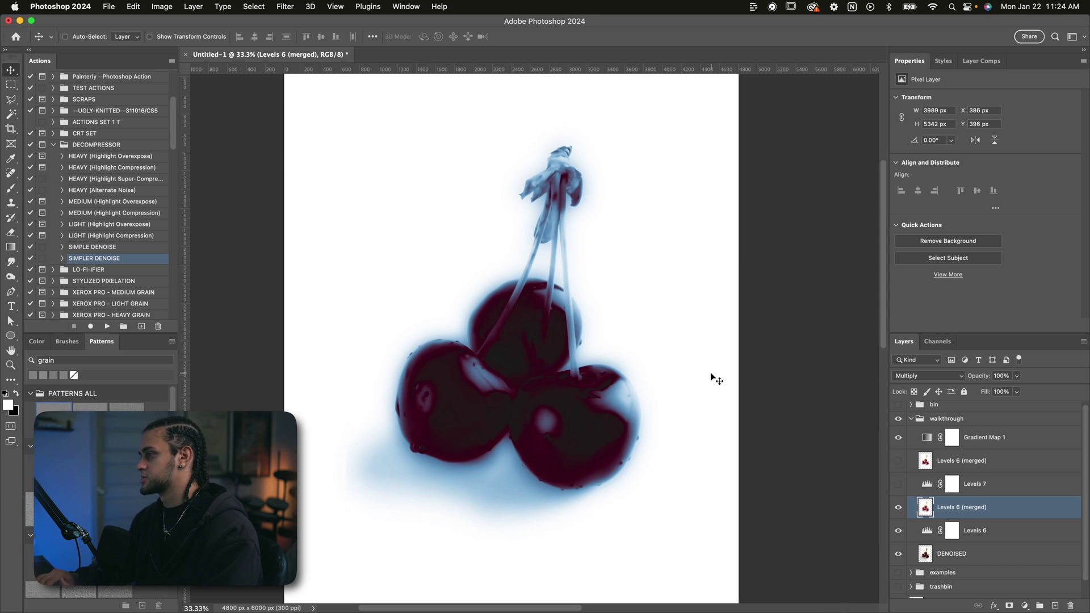
# - Turn on Levels 7 and lift its midtones to brighten the image
pyautogui.click(988, 486)
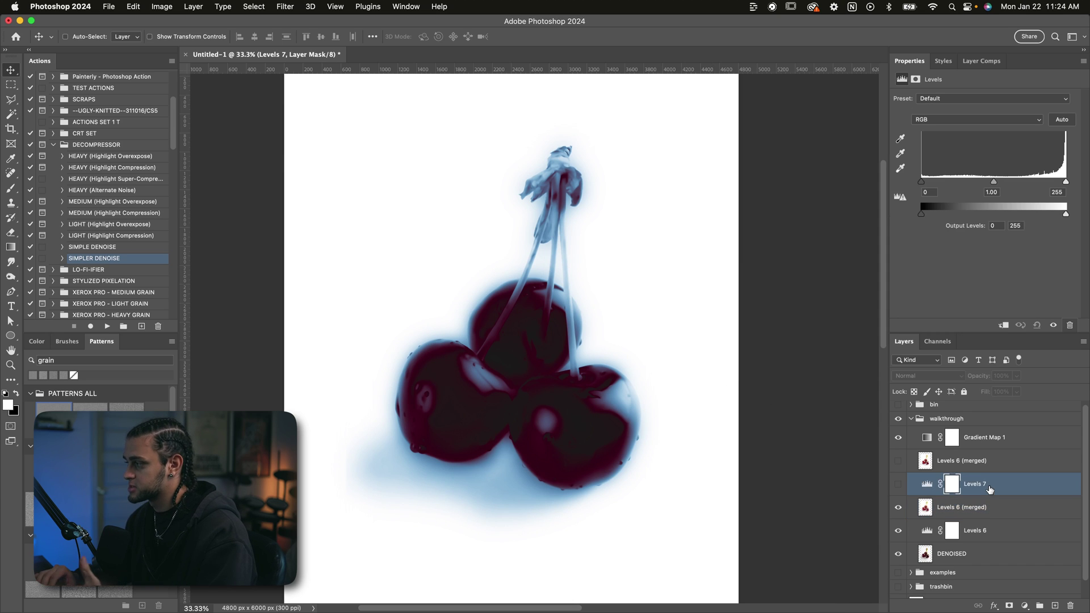
pyautogui.click(899, 485)
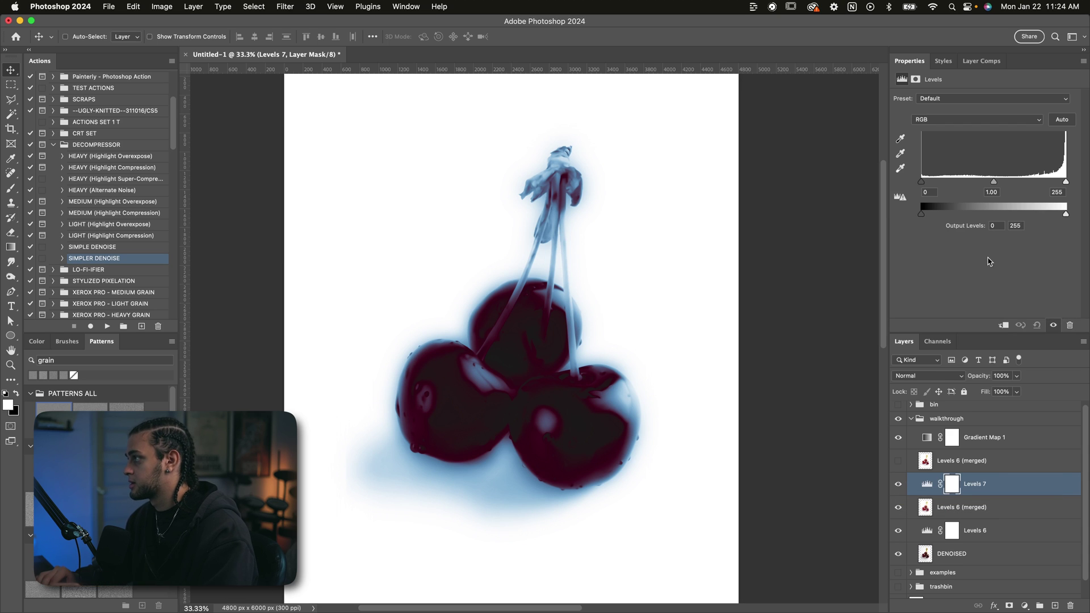
pyautogui.moveTo(994, 185); pyautogui.dragTo(958, 187)
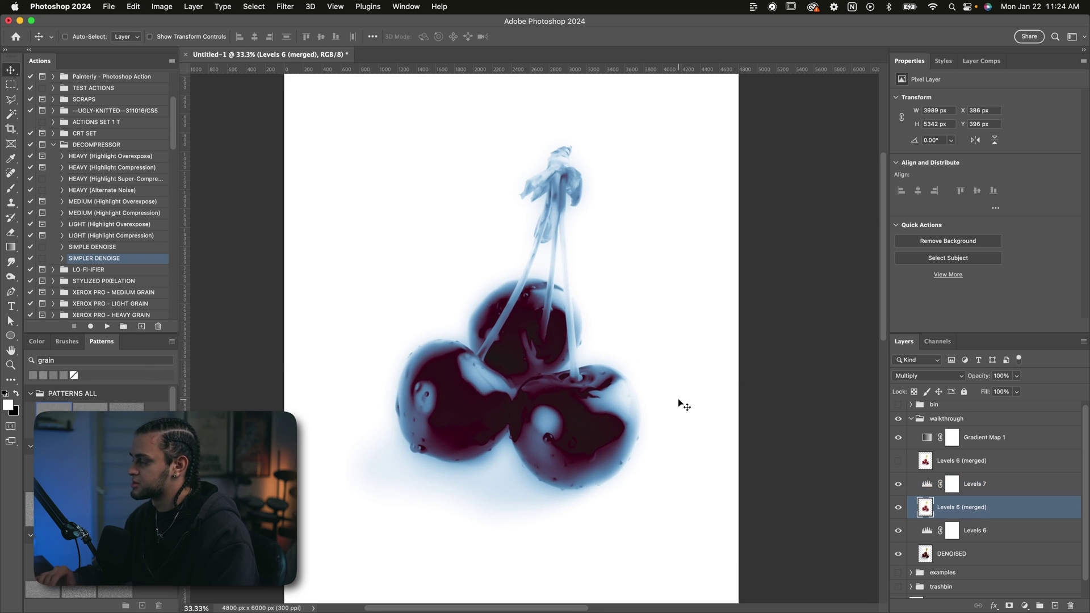
# - Group Levels 7 with the blurred layer to compare the halo, then undo the grouping
pyautogui.hotkey('alt', '[')
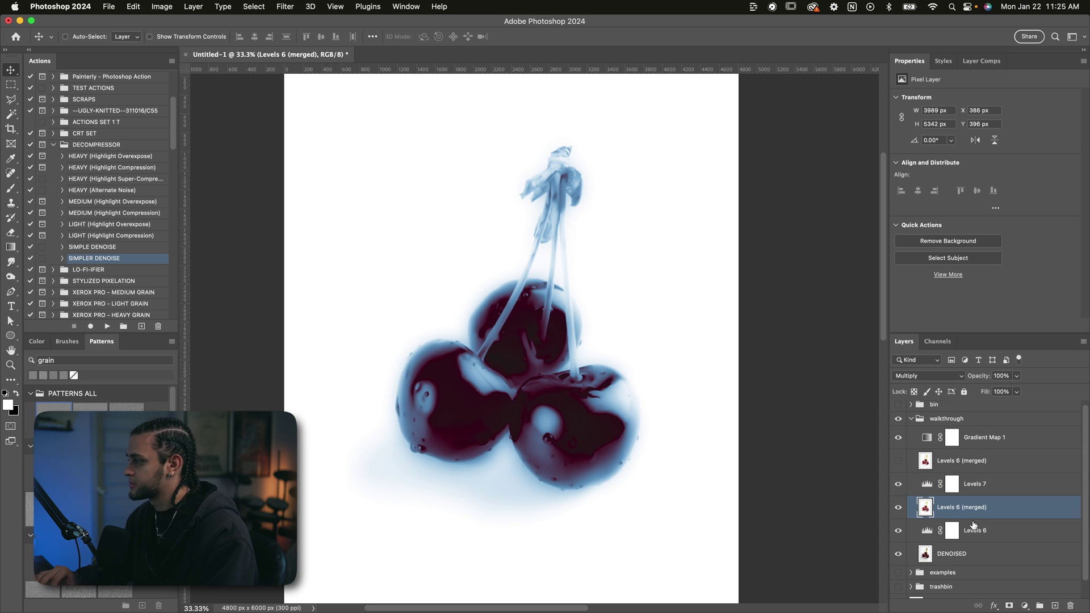
pyautogui.keyDown('shift'); pyautogui.click(976, 484); pyautogui.keyUp('shift')
pyautogui.press('super+g')
pyautogui.click(897, 484)
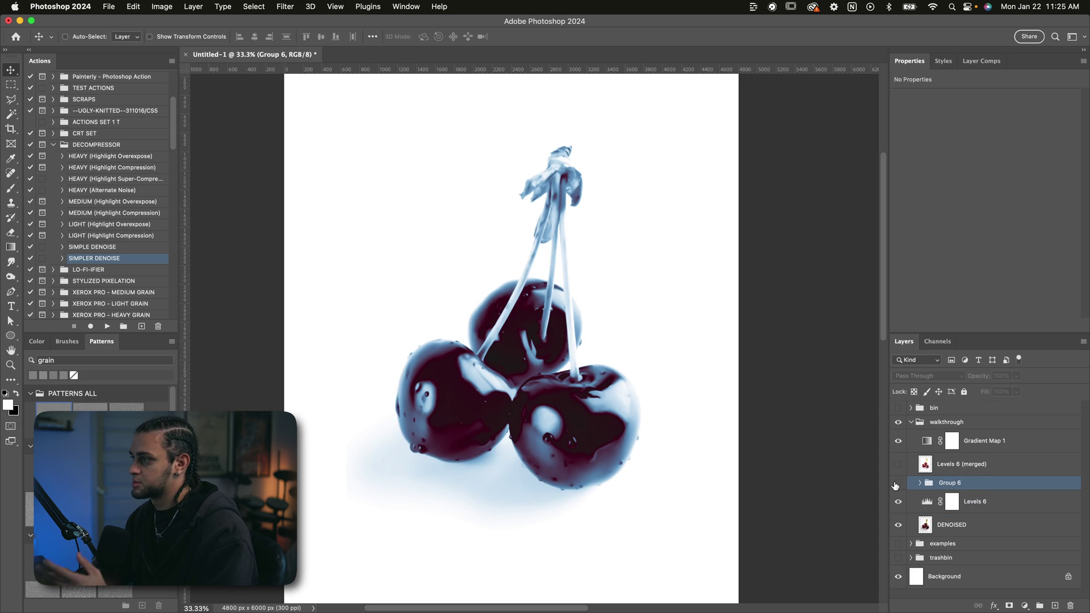
pyautogui.click(897, 484)
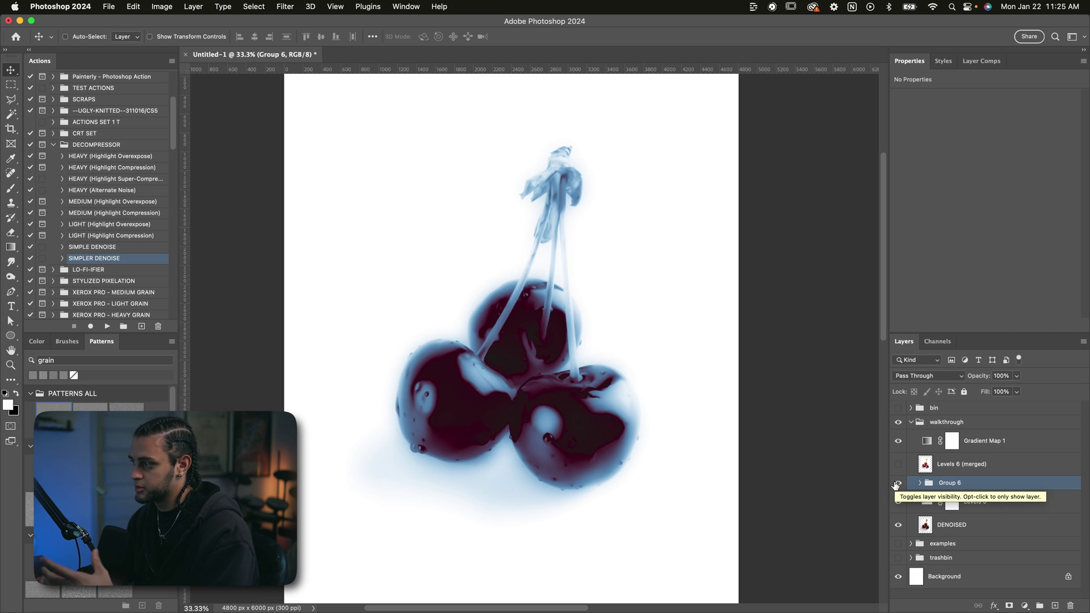
pyautogui.press('super+z')
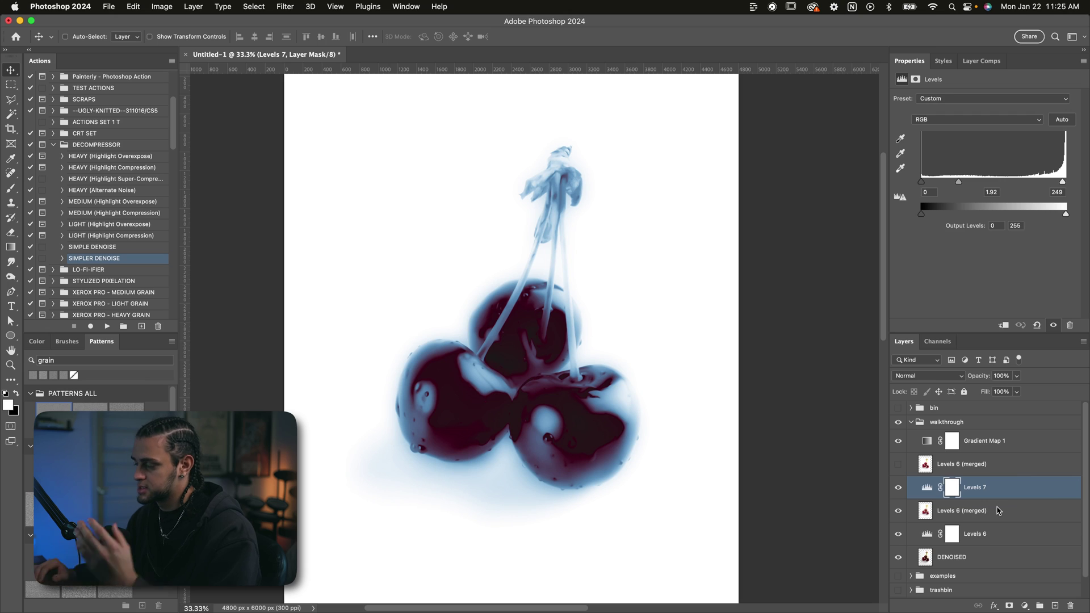
# - Duplicate the blurred Multiply layer for a stronger glow
pyautogui.click(998, 511)
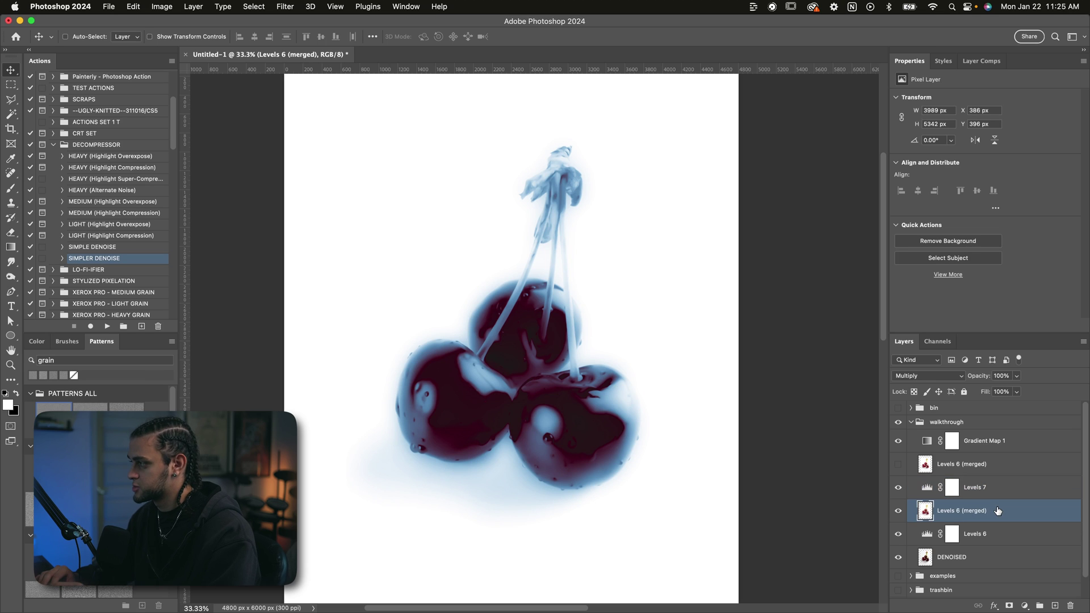
pyautogui.press('super')
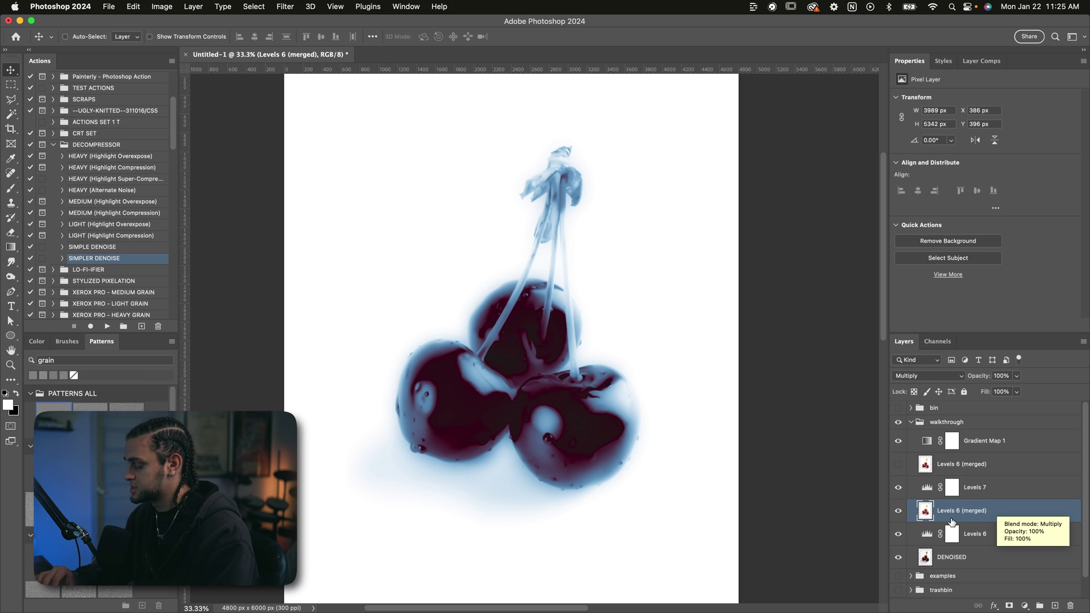
pyautogui.press('super+j')
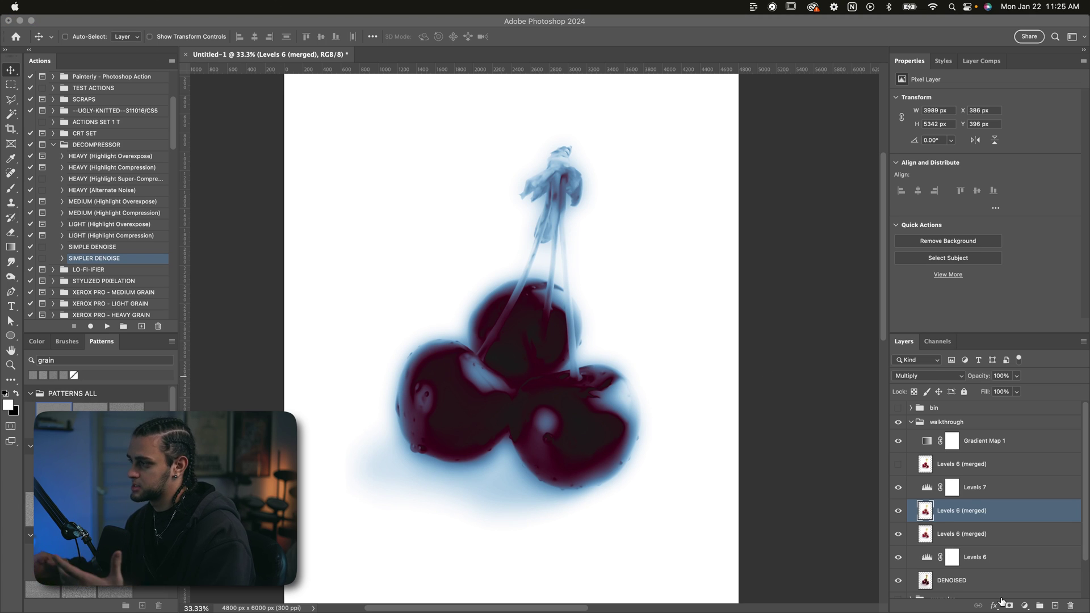
# - Add a black mask to the duplicate blur and paint it back along the stems and lower cherries
pyautogui.click(962, 517)
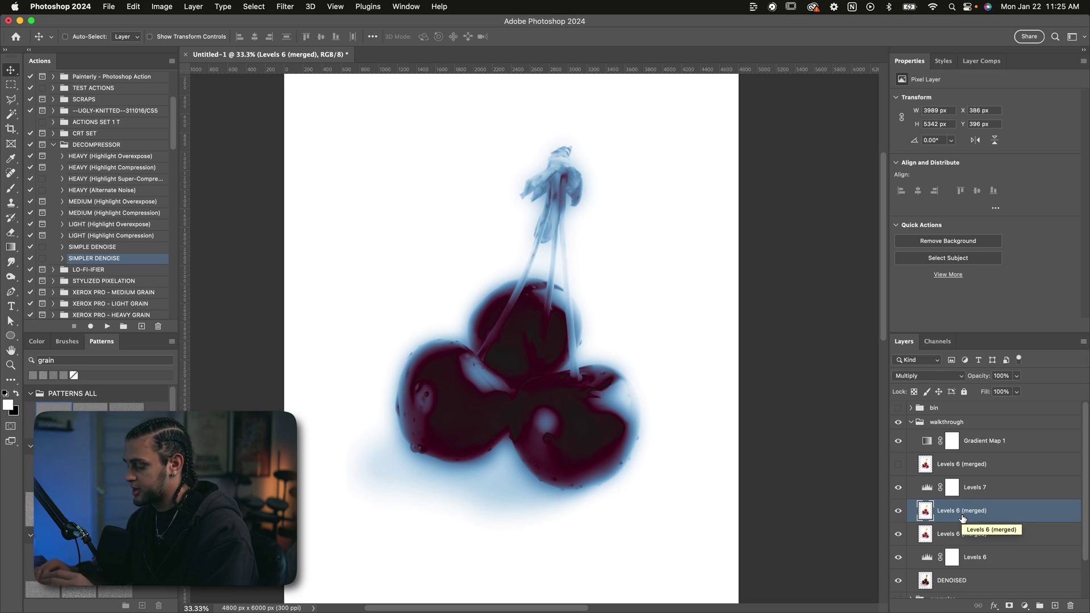
pyautogui.keyDown('alt'); pyautogui.click(1010, 606); pyautogui.keyUp('alt')
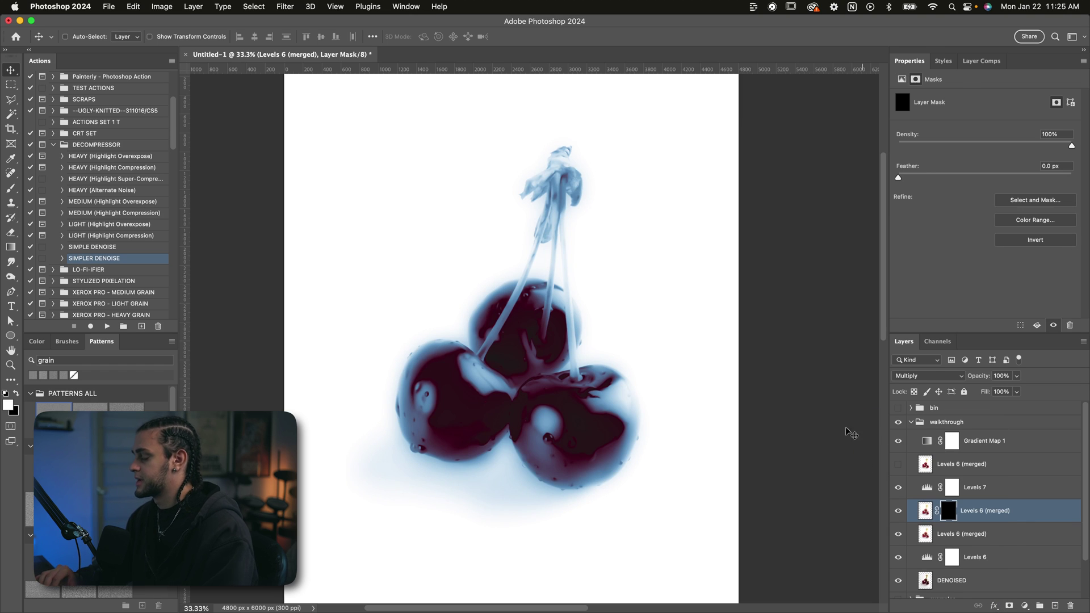
pyautogui.press('b')
pyautogui.press(']')
pyautogui.press(']')
pyautogui.press(']')
pyautogui.press(']')
pyautogui.press(']')
pyautogui.press(']')
pyautogui.press(']')
pyautogui.press(']')
pyautogui.press(']')
pyautogui.press(']')
pyautogui.press(']')
pyautogui.press(']')
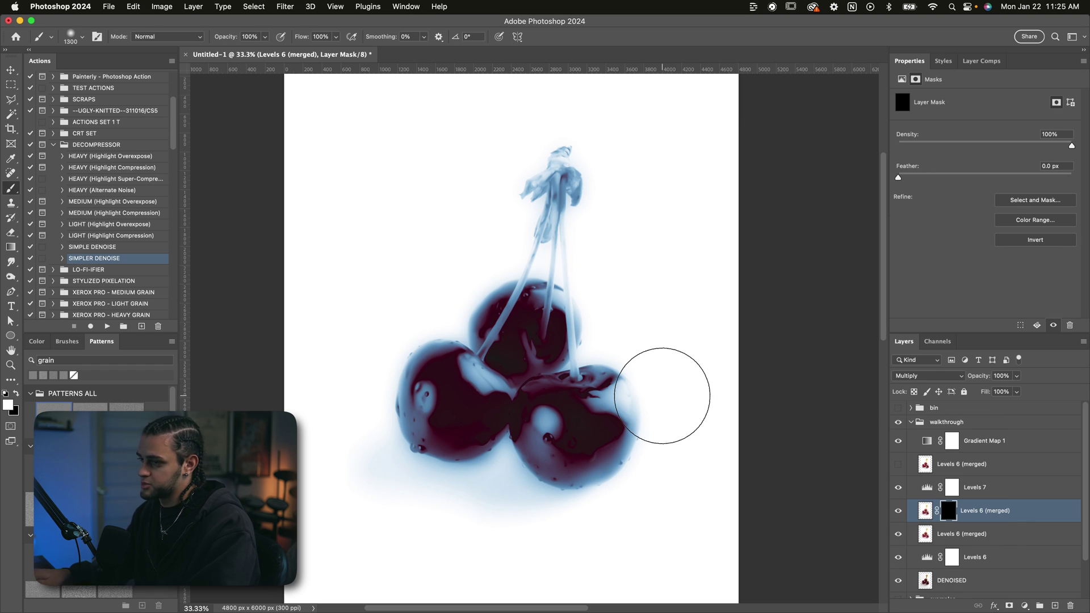
pyautogui.moveTo(459, 321)
pyautogui.mouseDown()
pyautogui.moveTo(450, 280)
pyautogui.moveTo(546, 187)
pyautogui.mouseUp()
pyautogui.moveTo(395, 415)
pyautogui.mouseDown()
pyautogui.moveTo(415, 453)
pyautogui.moveTo(459, 477)
pyautogui.moveTo(647, 385)
pyautogui.mouseUp()
pyautogui.press('super+minus')
pyautogui.press('super+plus')
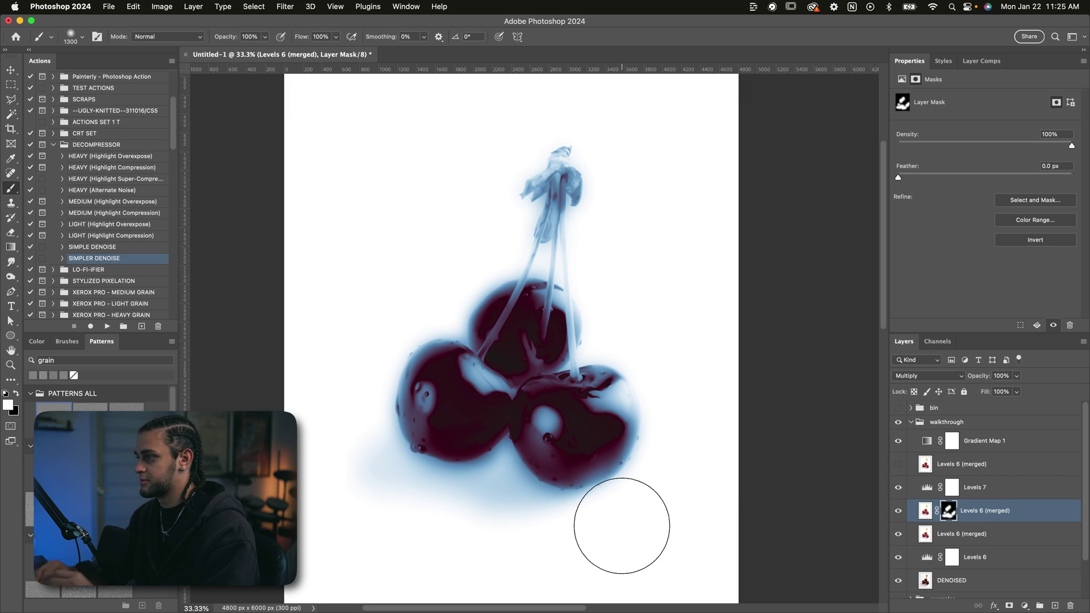
# - Raise the Levels 7 midtones further to 2.36
pyautogui.press('v')
pyautogui.click(973, 487)
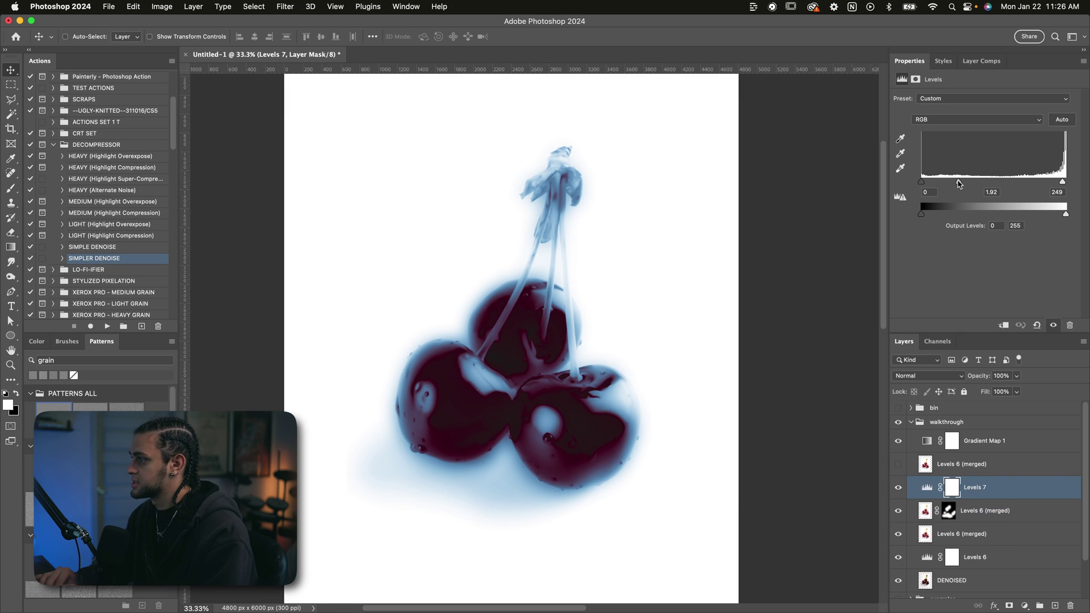
pyautogui.moveTo(959, 183); pyautogui.dragTo(949, 183)
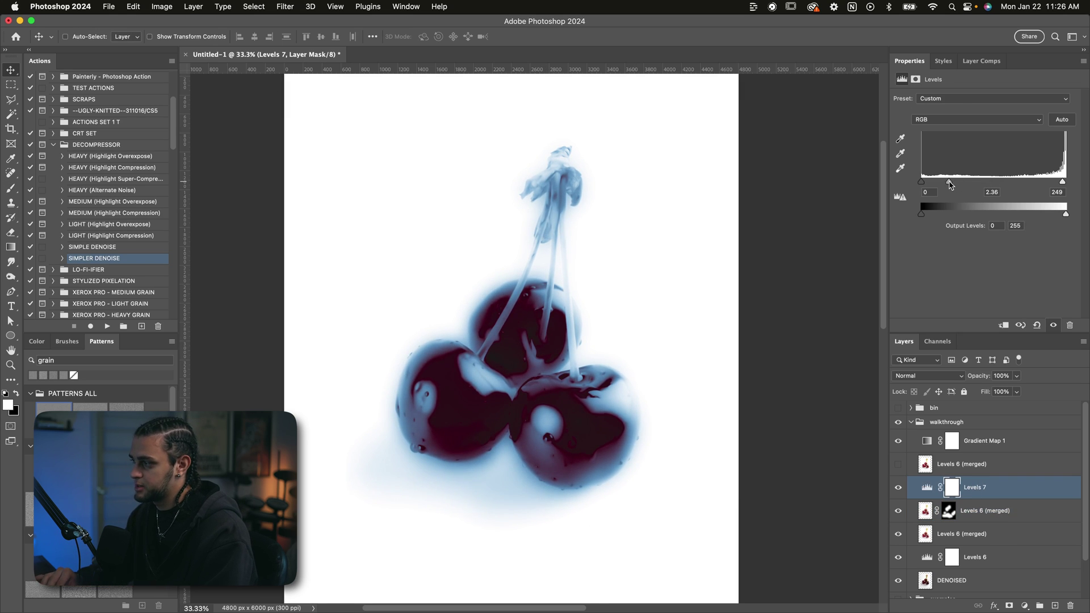
# - Toggle the masked blur layer to compare and preview a lower opacity
pyautogui.click(927, 510)
pyautogui.click(1003, 515)
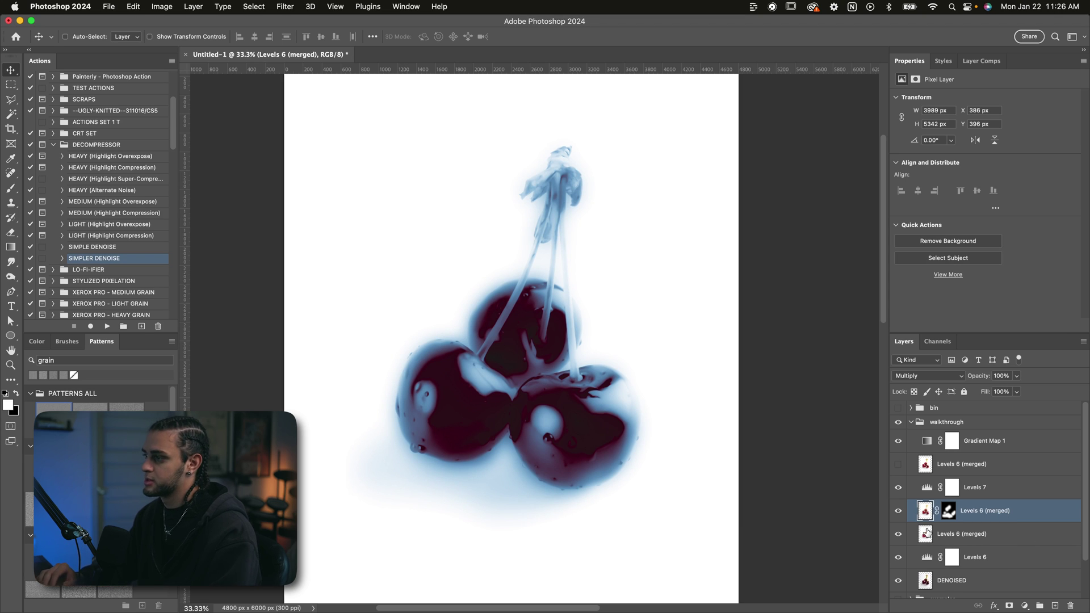
pyautogui.click(898, 510)
pyautogui.click(898, 510)
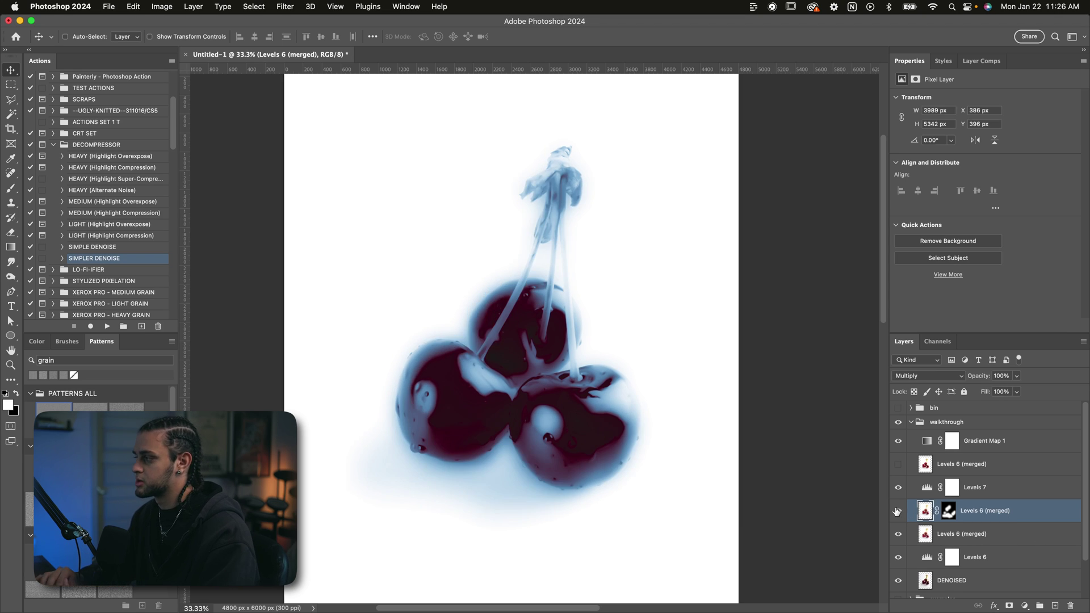
pyautogui.click(1015, 376)
pyautogui.moveTo(999, 391); pyautogui.dragTo(974, 389)
pyautogui.press('Escape')
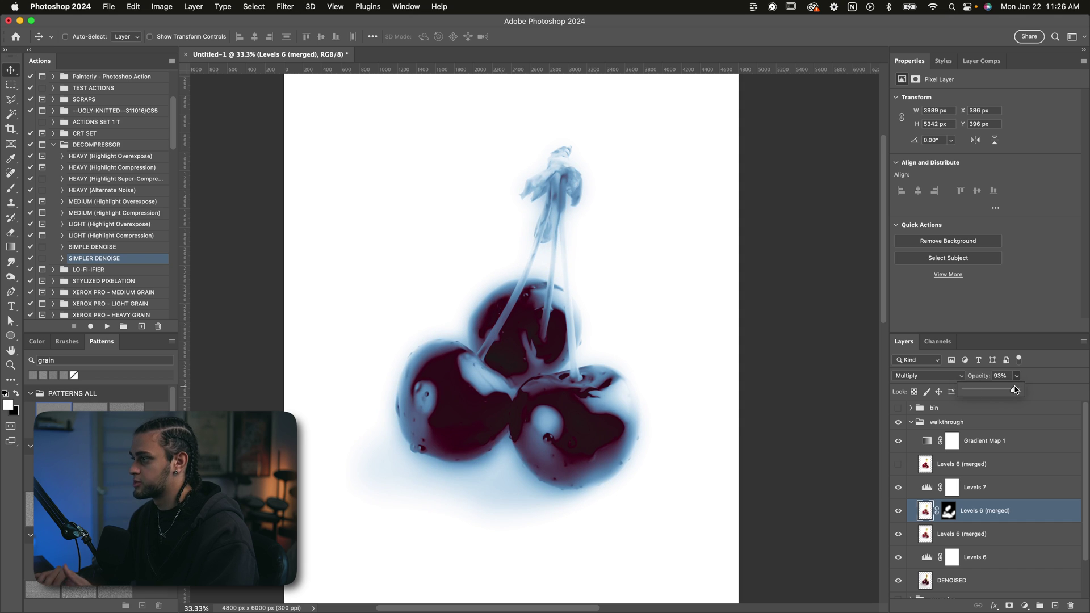
# - Select the top Levels 6 (merged) layer and toggle its visibility to compare
pyautogui.click(956, 465)
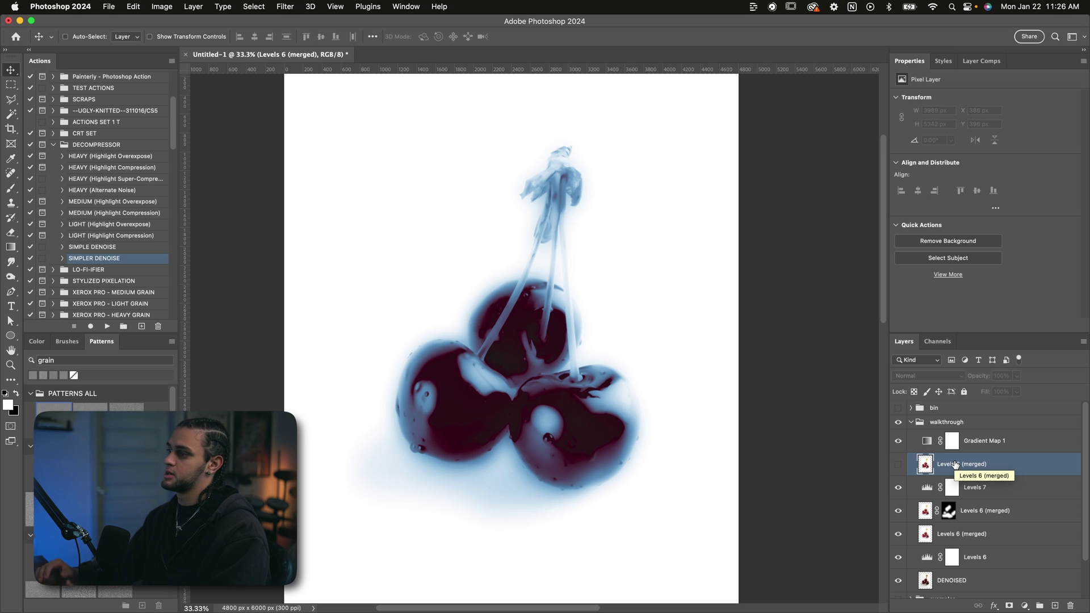
pyautogui.click(900, 465)
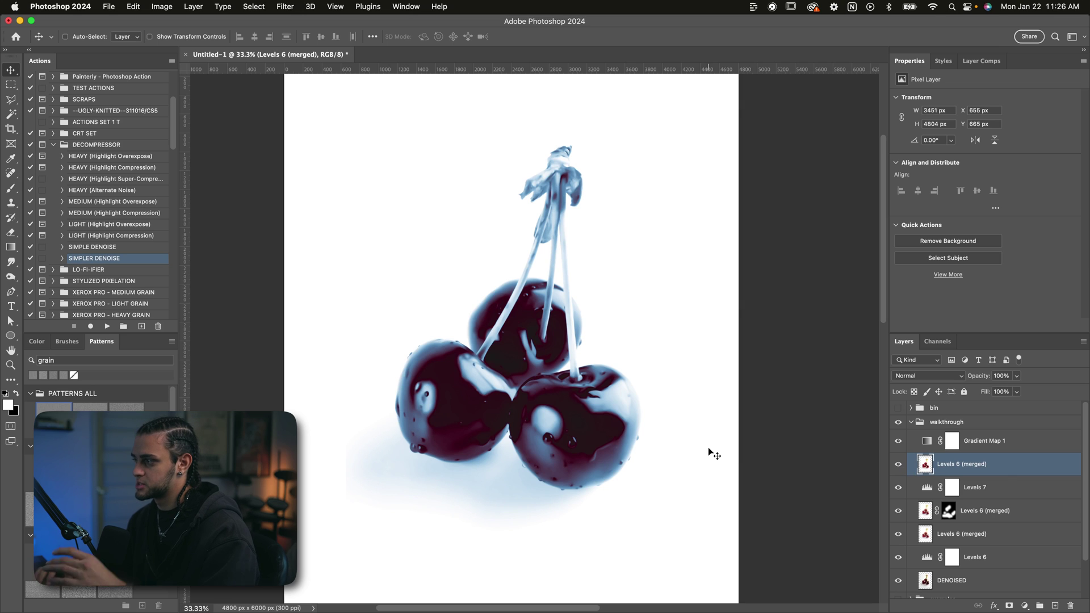
pyautogui.click(899, 464)
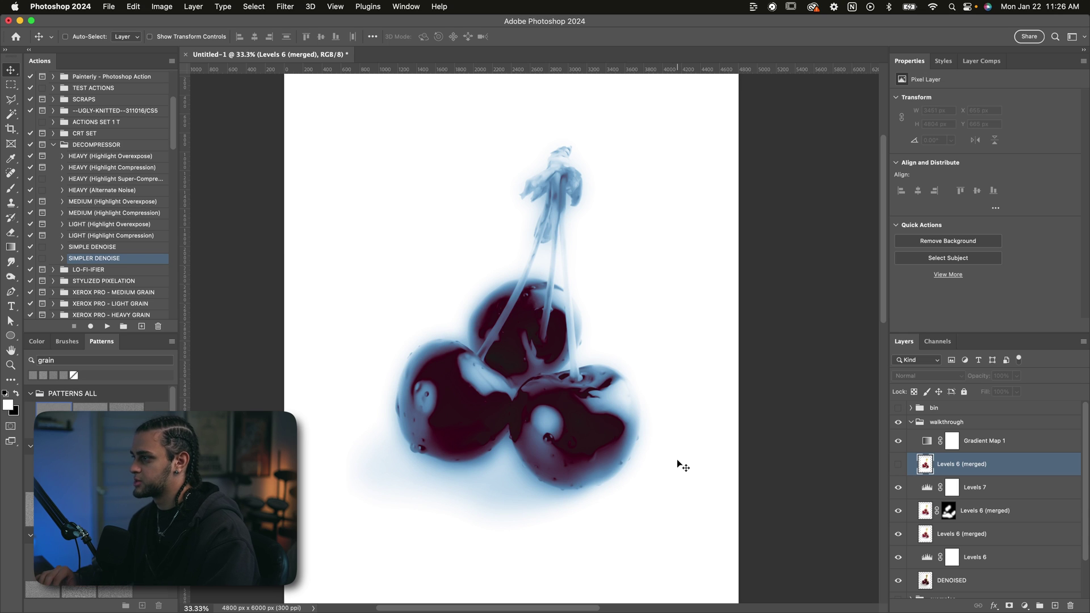
pyautogui.click(898, 464)
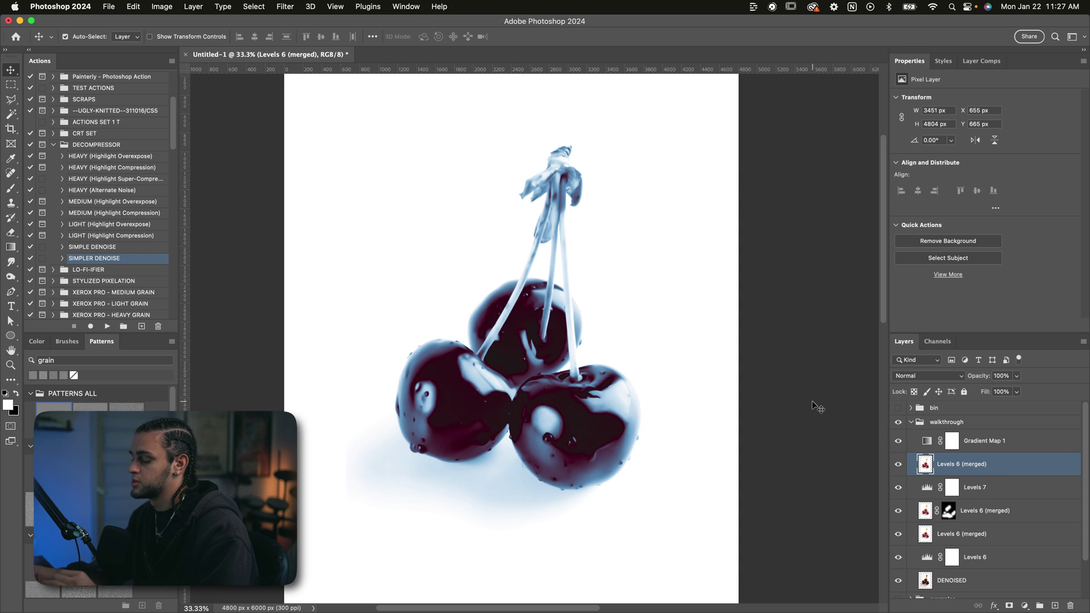
# - Apply Levels with input values 66, 1.00 and 196 to the top cherry layer
pyautogui.press('super+l')
pyautogui.moveTo(693, 272); pyautogui.dragTo(727, 273)
pyautogui.moveTo(828, 275); pyautogui.dragTo(805, 274)
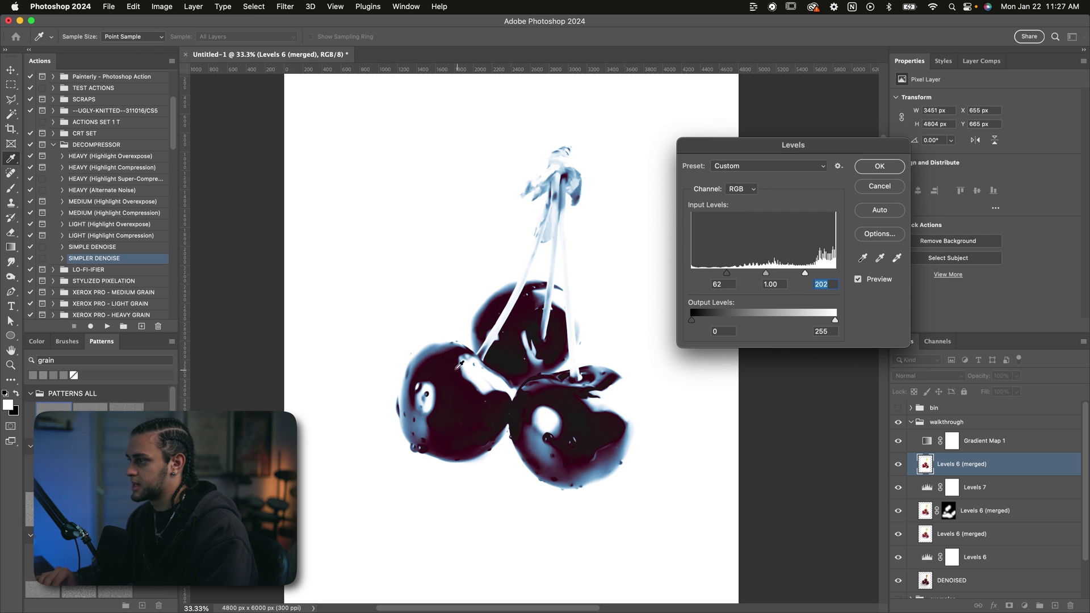
pyautogui.moveTo(758, 141)
pyautogui.mouseDown()
pyautogui.moveTo(718, 142)
pyautogui.moveTo(766, 143)
pyautogui.mouseUp()
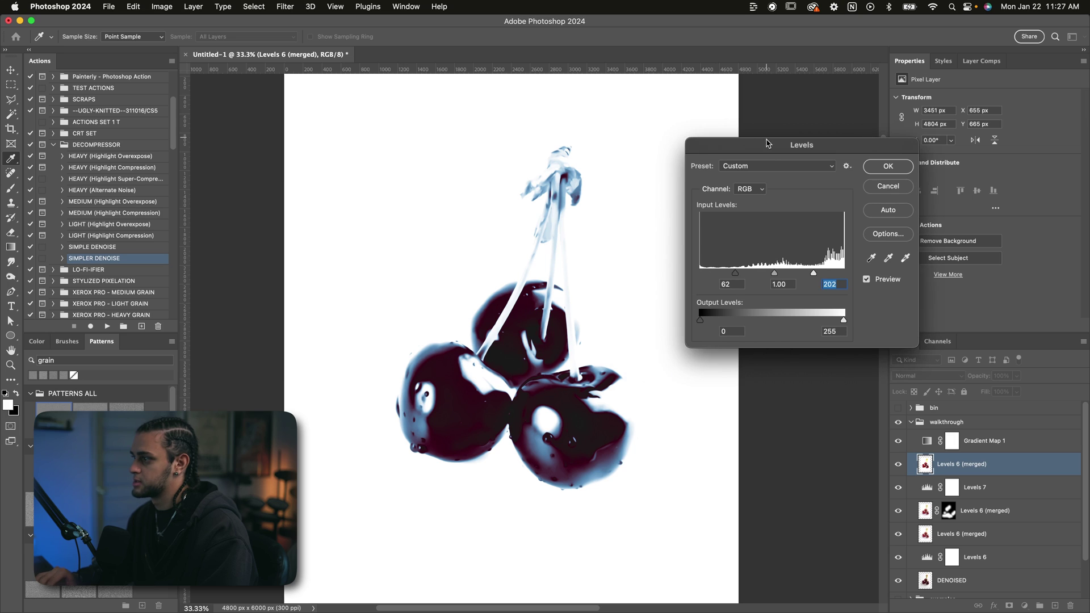
pyautogui.moveTo(737, 275)
pyautogui.mouseDown()
pyautogui.moveTo(758, 275)
pyautogui.moveTo(737, 275)
pyautogui.mouseUp()
pyautogui.moveTo(815, 275)
pyautogui.mouseDown()
pyautogui.moveTo(801, 276)
pyautogui.moveTo(810, 276)
pyautogui.mouseUp()
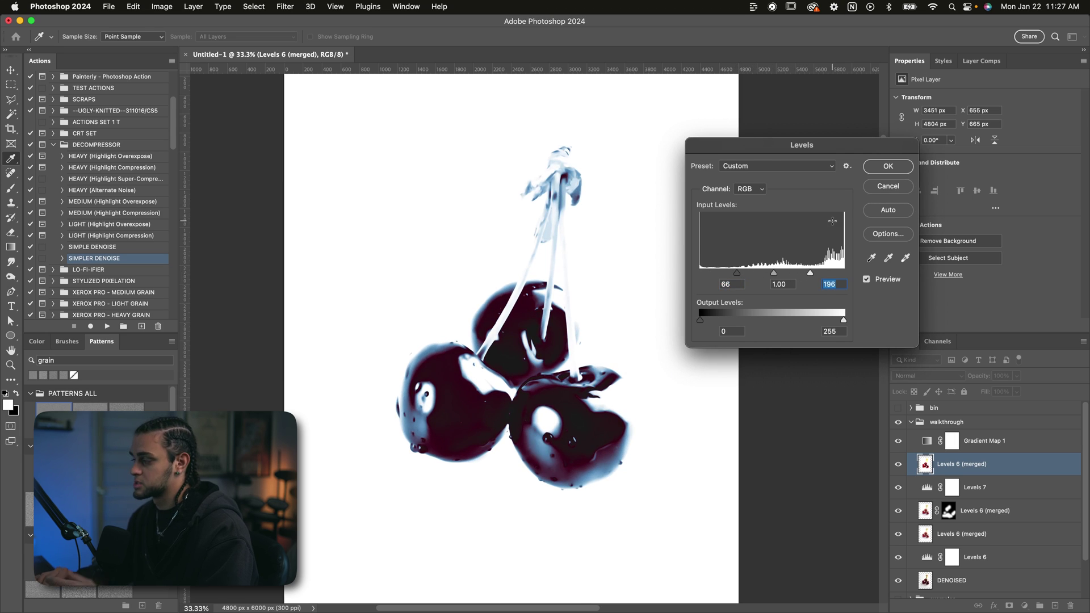
pyautogui.click(888, 166)
# - Set the merged cherries layer to Screen and give it a black layer mask
pyautogui.click(927, 376)
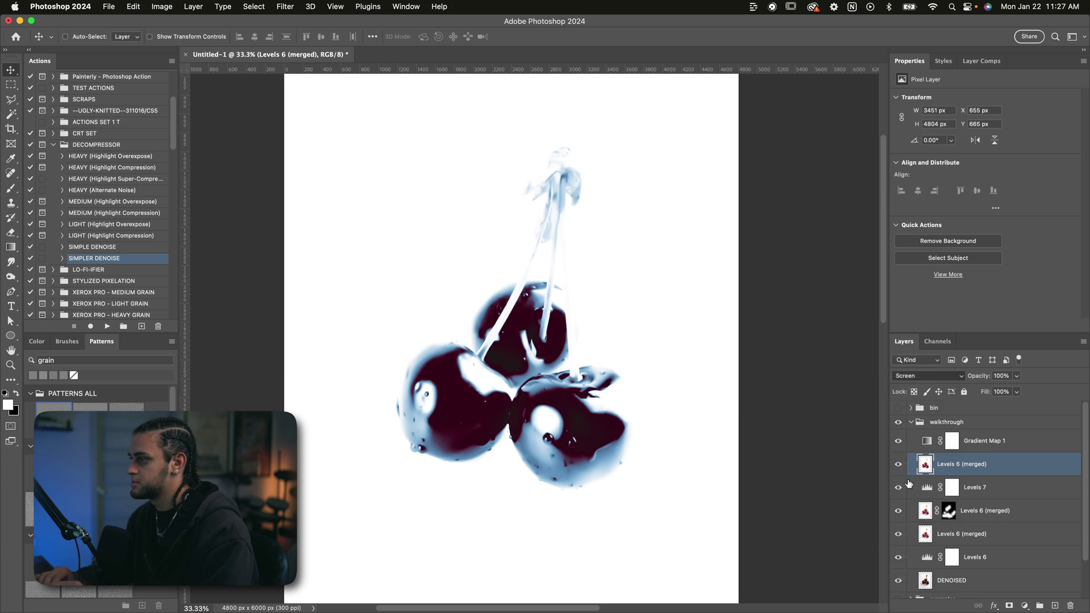
pyautogui.click(908, 474)
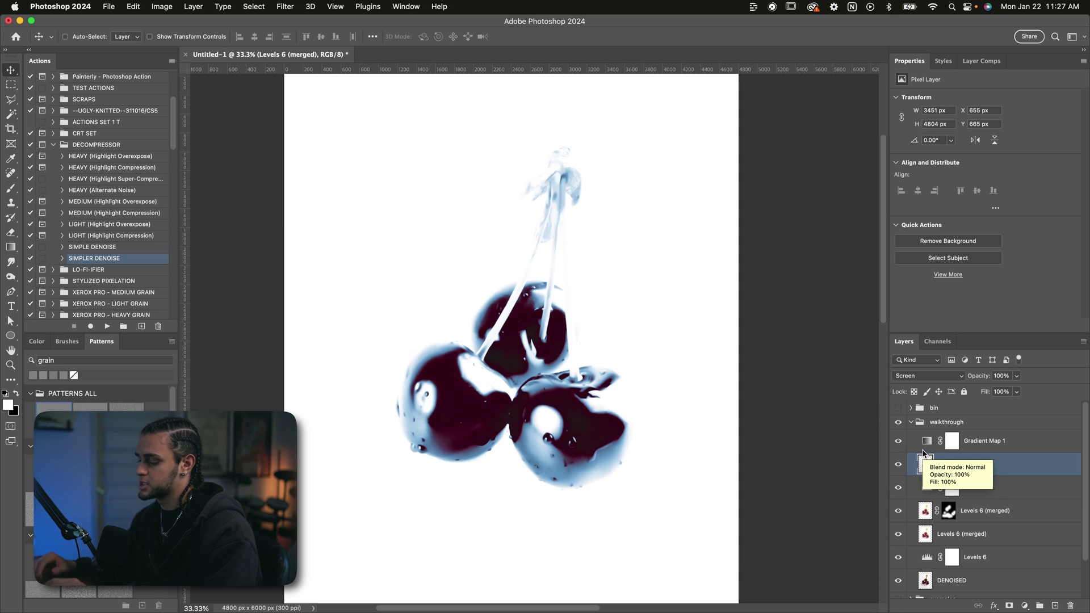
pyautogui.keyDown('alt'); pyautogui.click(1010, 607); pyautogui.keyUp('alt')
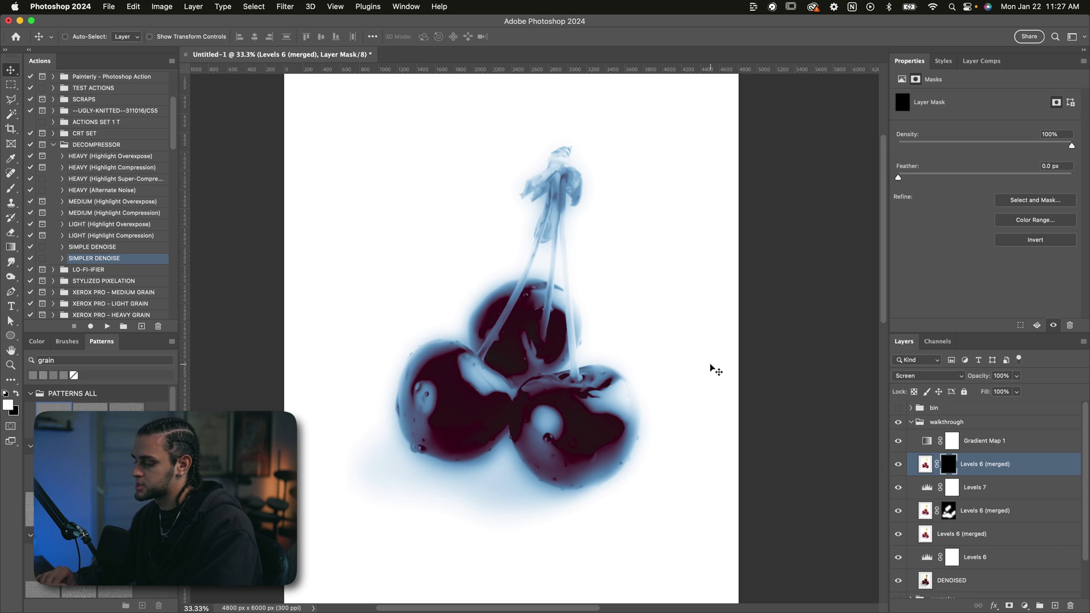
# - Paint white on the mask with a 1000 px brush over the lower cherries' highlights
pyautogui.press('b')
pyautogui.press('[')
pyautogui.press('[')
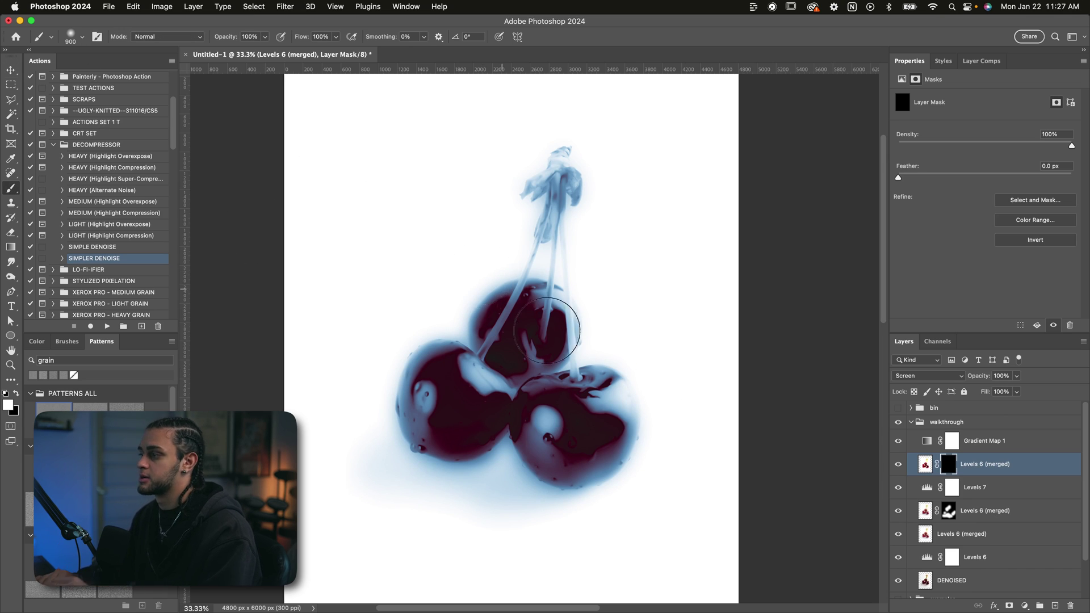
pyautogui.press(']')
pyautogui.click(558, 426)
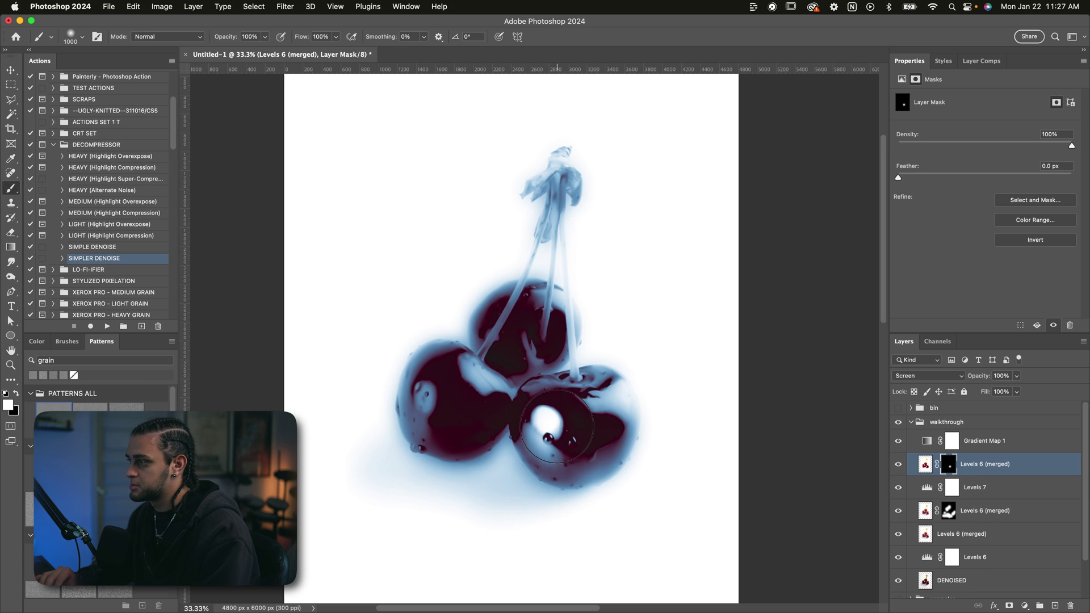
pyautogui.click(451, 401)
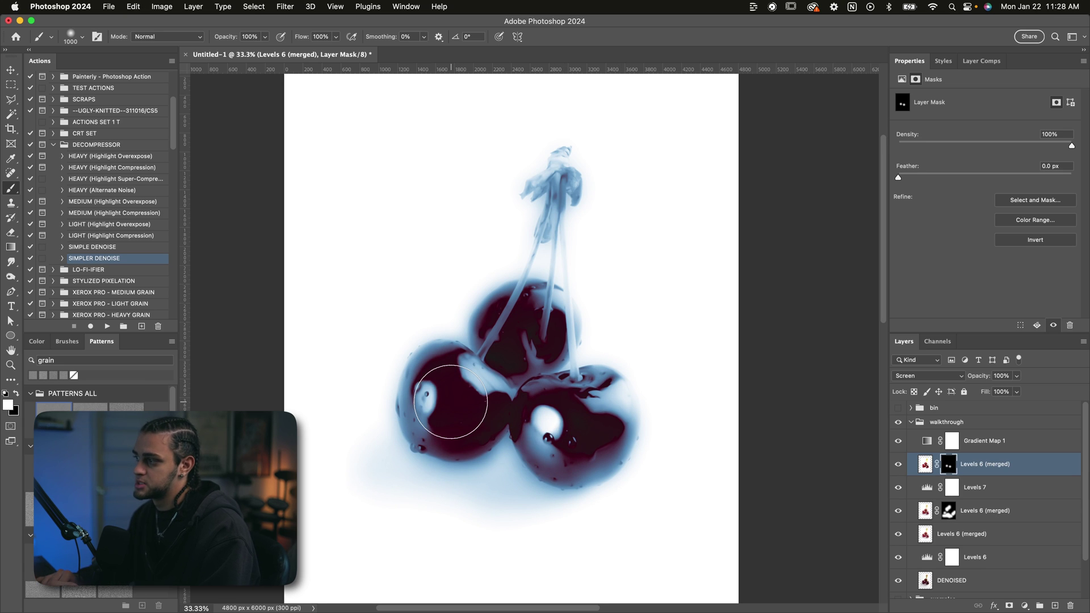
pyautogui.moveTo(523, 341); pyautogui.dragTo(554, 374)
pyautogui.press('super+z')
# - Refine the cherry highlights with 800, 700 and 400 px brushes, undoing stray dabs
pyautogui.press('[')
pyautogui.press('[')
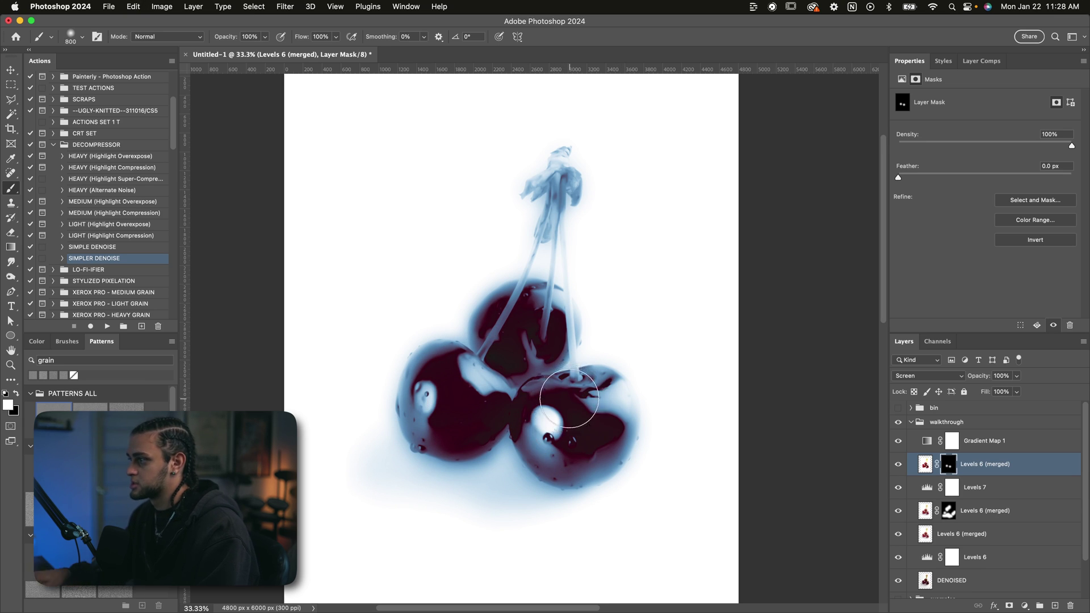
pyautogui.click(546, 423)
pyautogui.press('[')
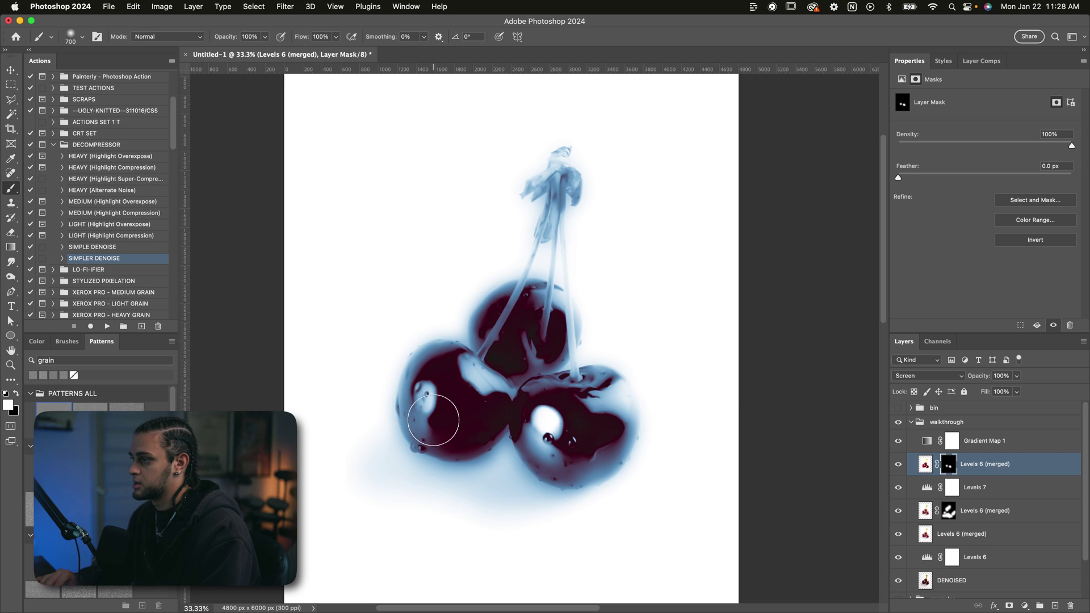
pyautogui.click(431, 427)
pyautogui.press('super+z')
pyautogui.press('[')
pyautogui.press('[')
pyautogui.press('[')
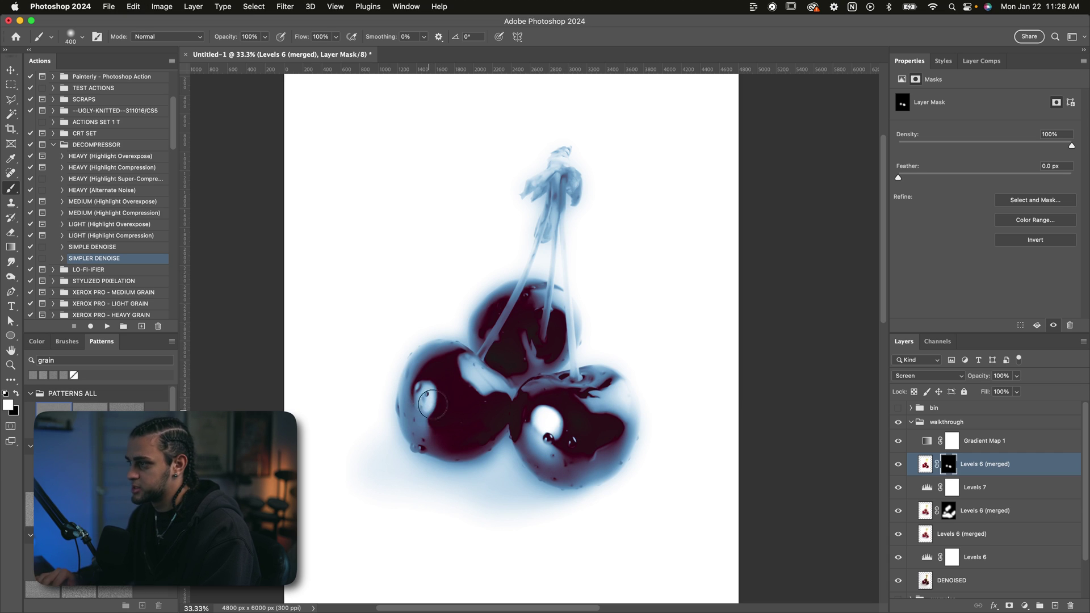
pyautogui.moveTo(418, 425); pyautogui.dragTo(425, 442)
pyautogui.click(423, 397)
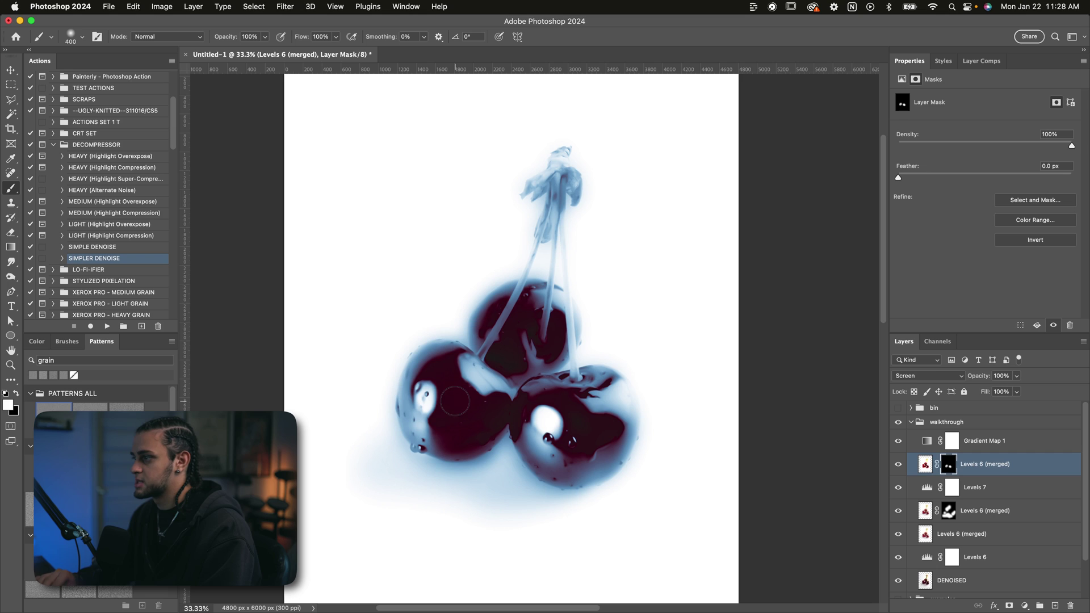
pyautogui.press(']')
pyautogui.press(']')
pyautogui.press(']')
pyautogui.press(']')
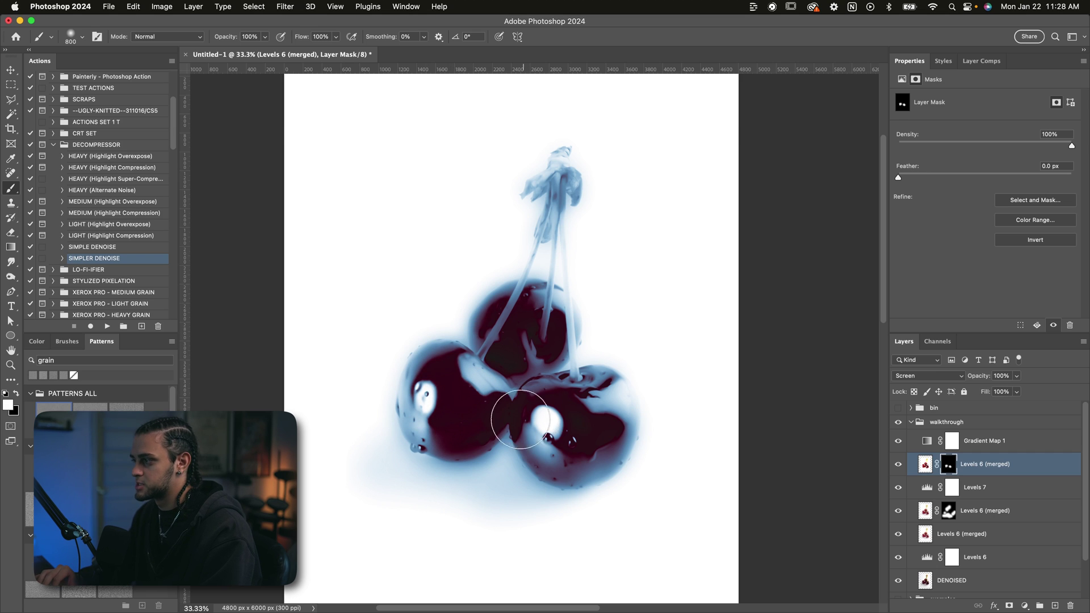
pyautogui.press('super+z')
pyautogui.press('v')
pyautogui.press('super+minus')
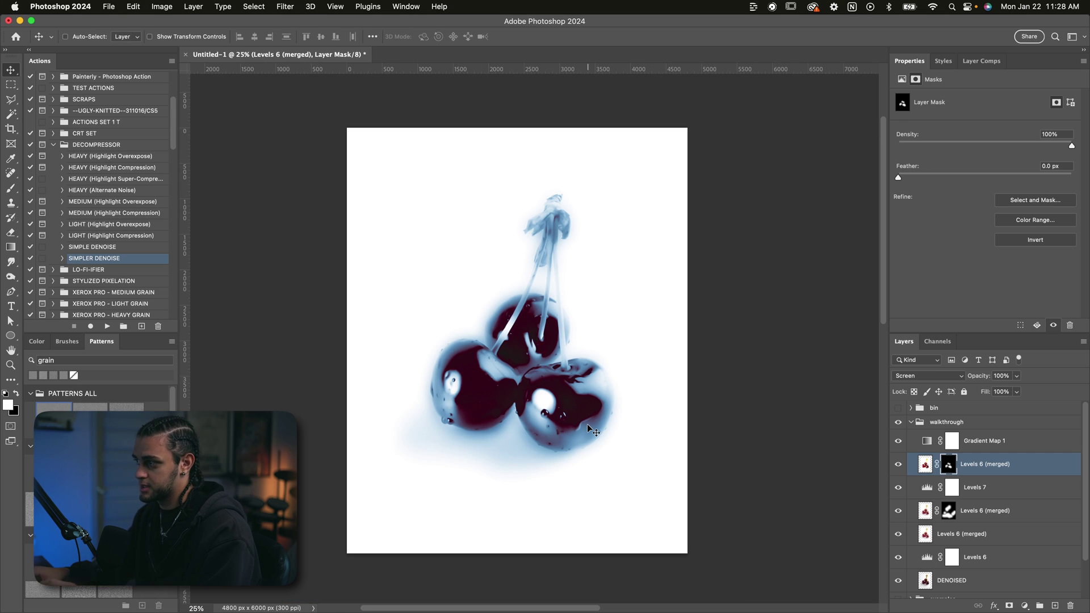
pyautogui.press('super+equal')
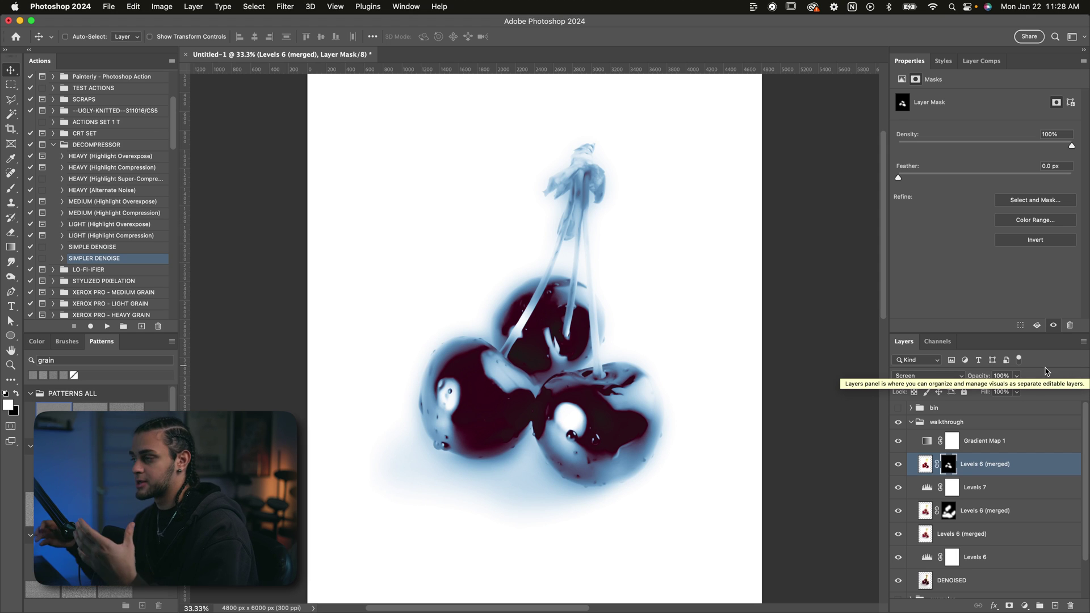
# - Add a new layer above Gradient Map 1 filled with 50% gray
pyautogui.hotkey('alt', ']')
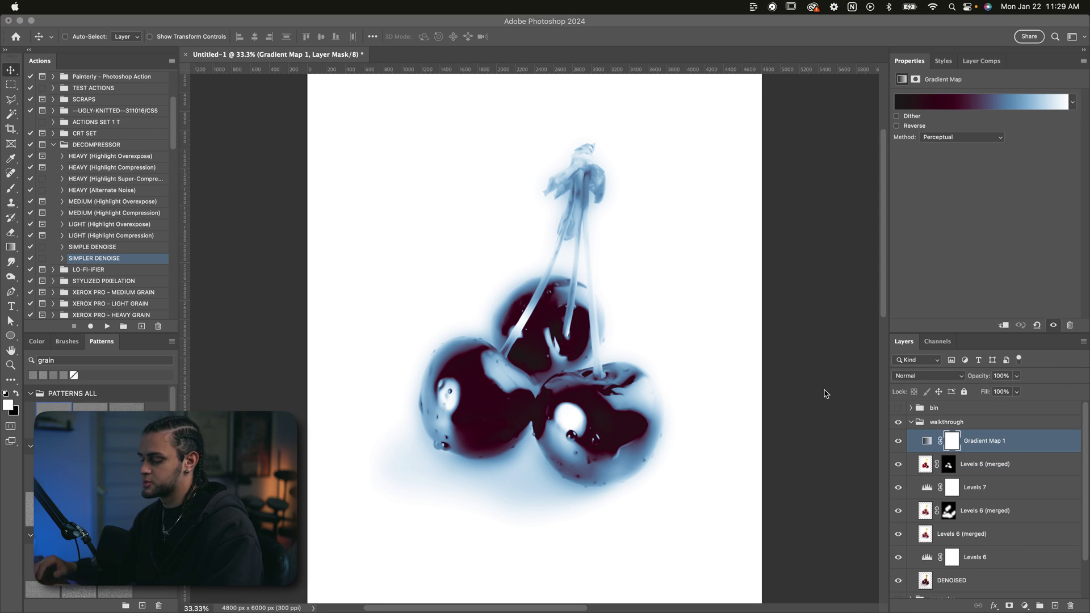
pyautogui.click(1053, 606)
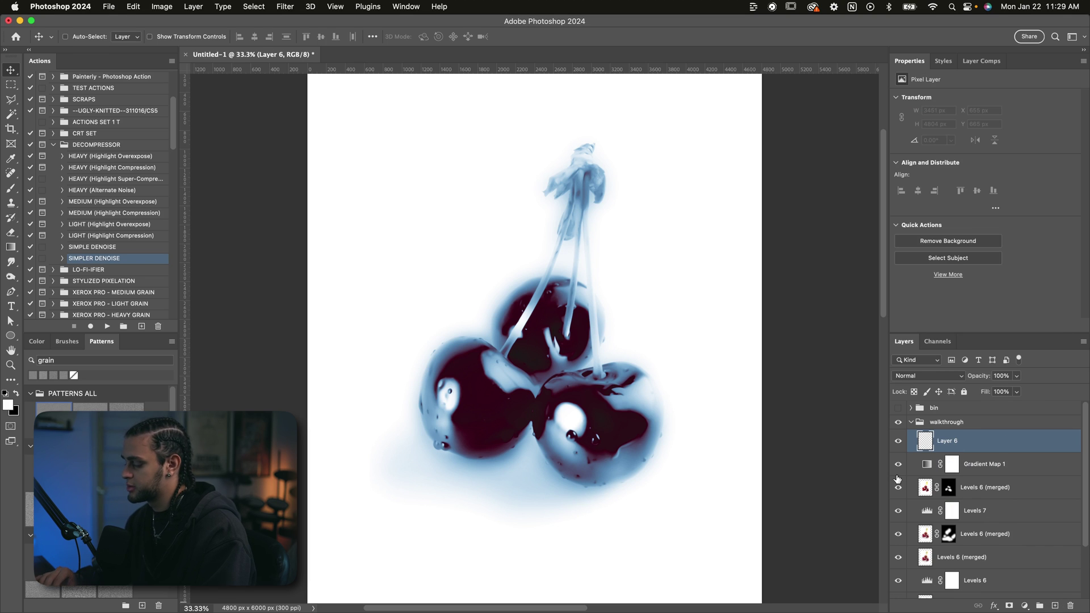
pyautogui.hotkey('shift', 'BackSpace')
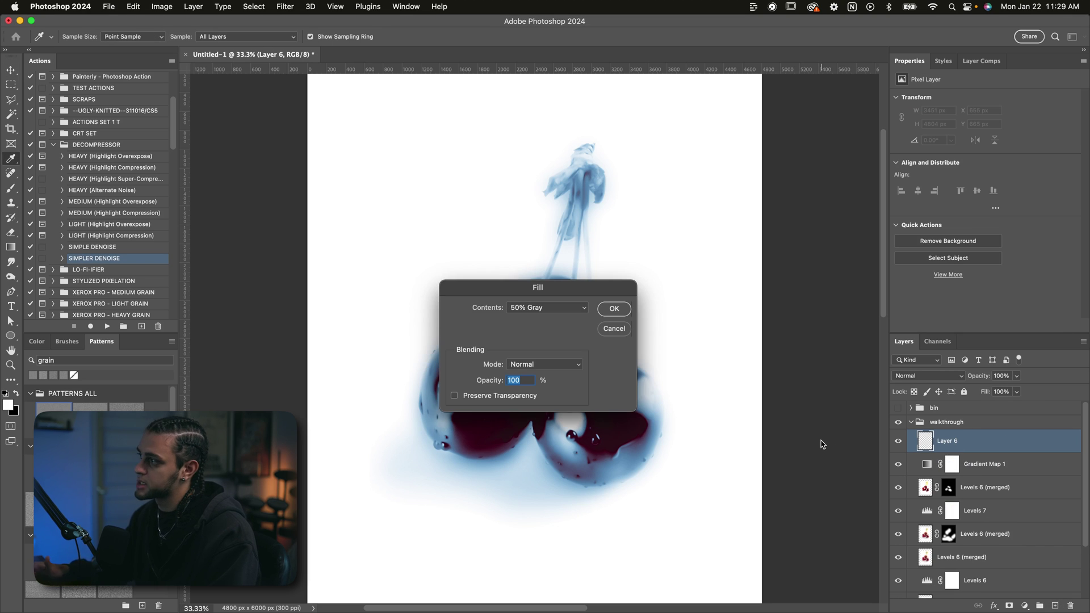
pyautogui.moveTo(511, 286); pyautogui.dragTo(651, 220)
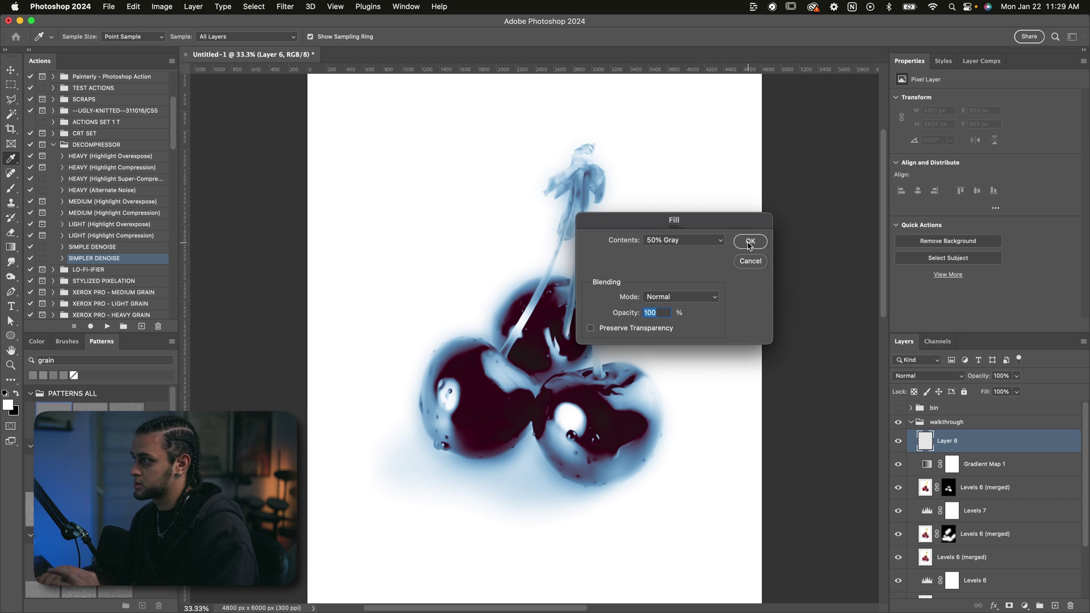
pyautogui.click(747, 241)
# - Apply Camera Raw grain (amount 100, size 14, roughness 71) to the gray layer
pyautogui.click(285, 6)
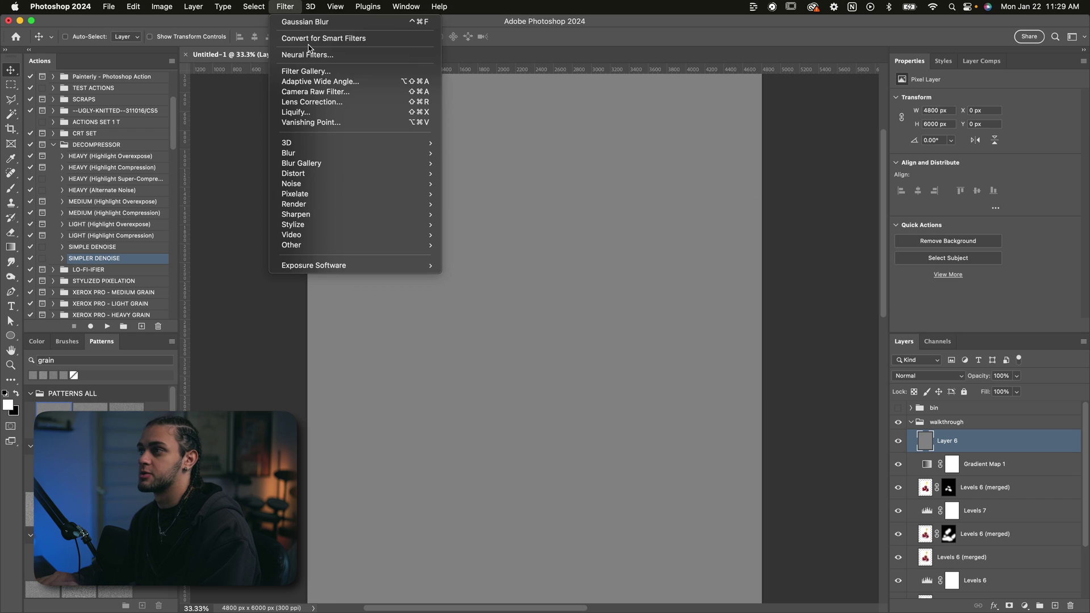
pyautogui.click(323, 94)
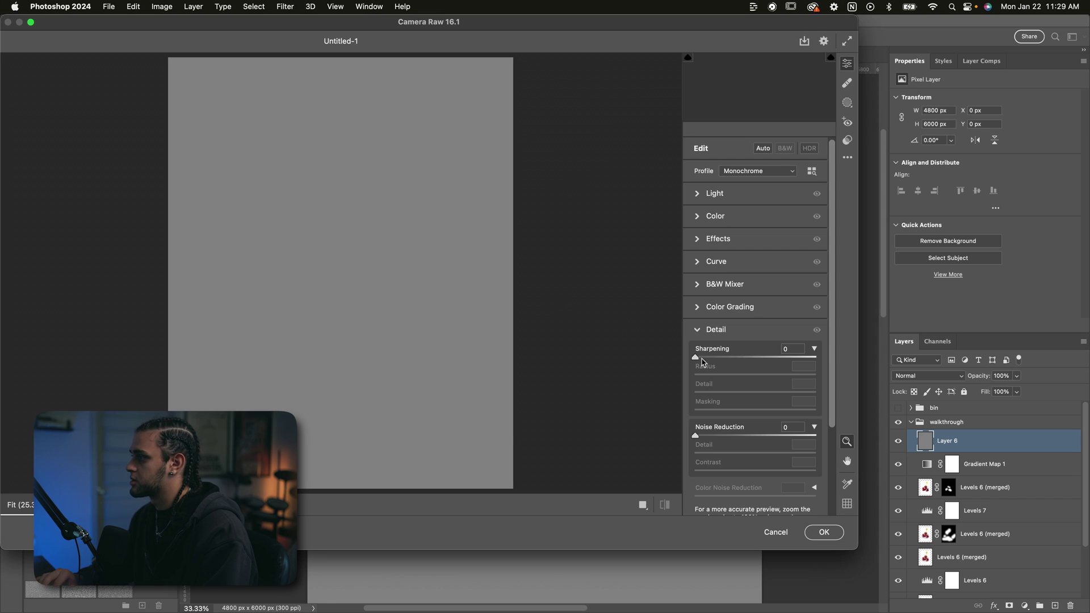
pyautogui.click(699, 327)
pyautogui.click(702, 248)
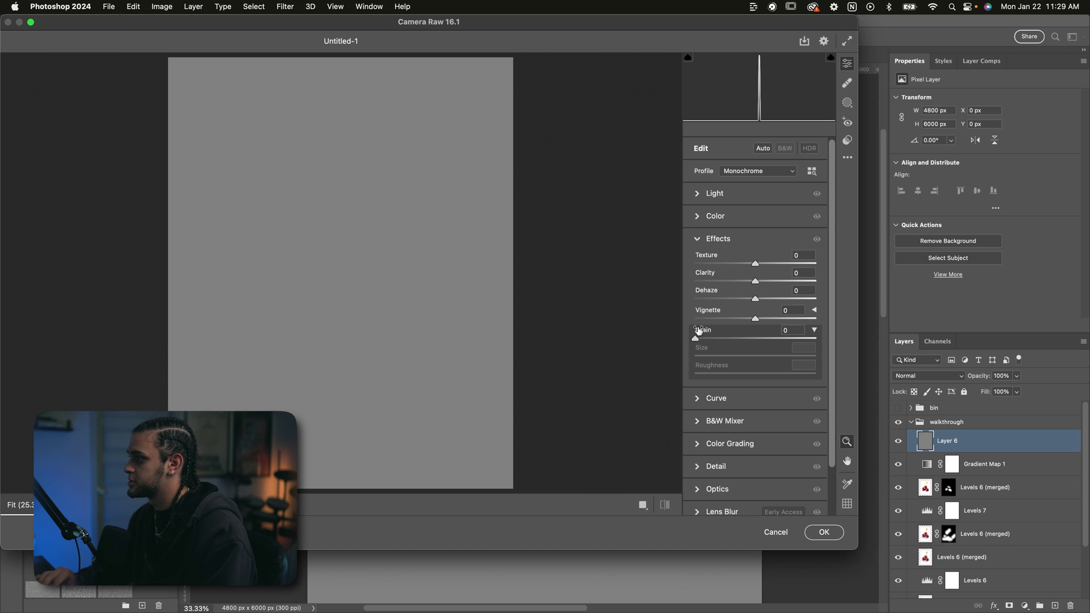
pyautogui.moveTo(696, 338); pyautogui.dragTo(703, 340)
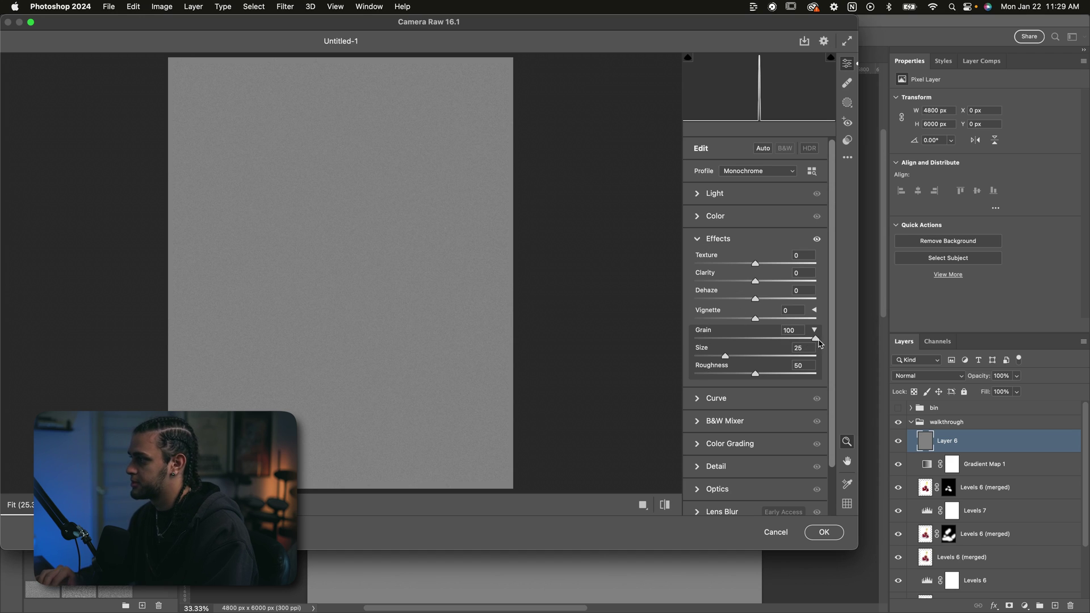
pyautogui.click(822, 532)
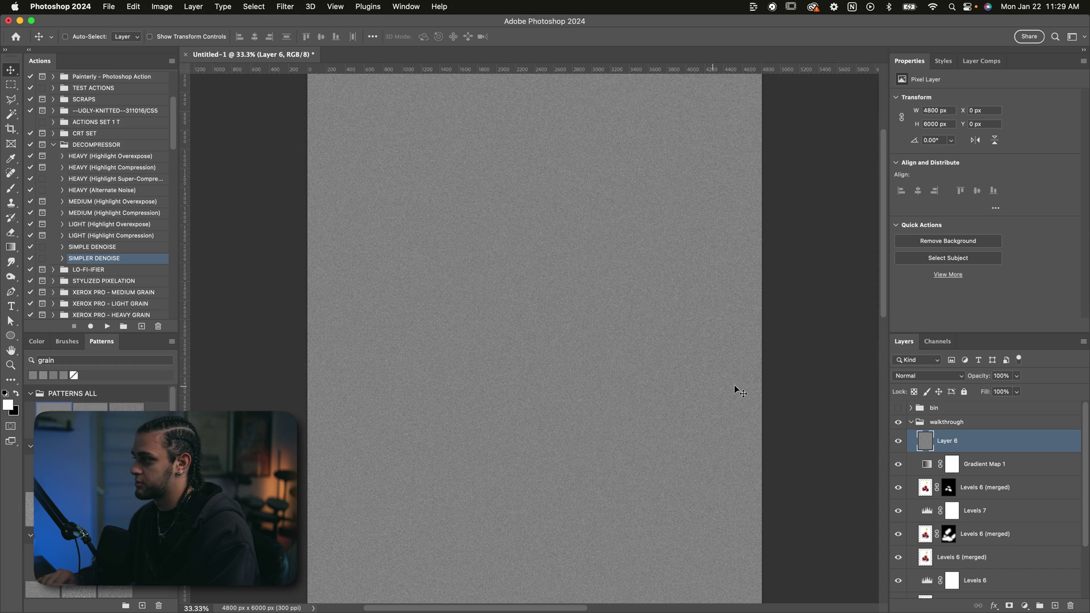
pyautogui.click(912, 377)
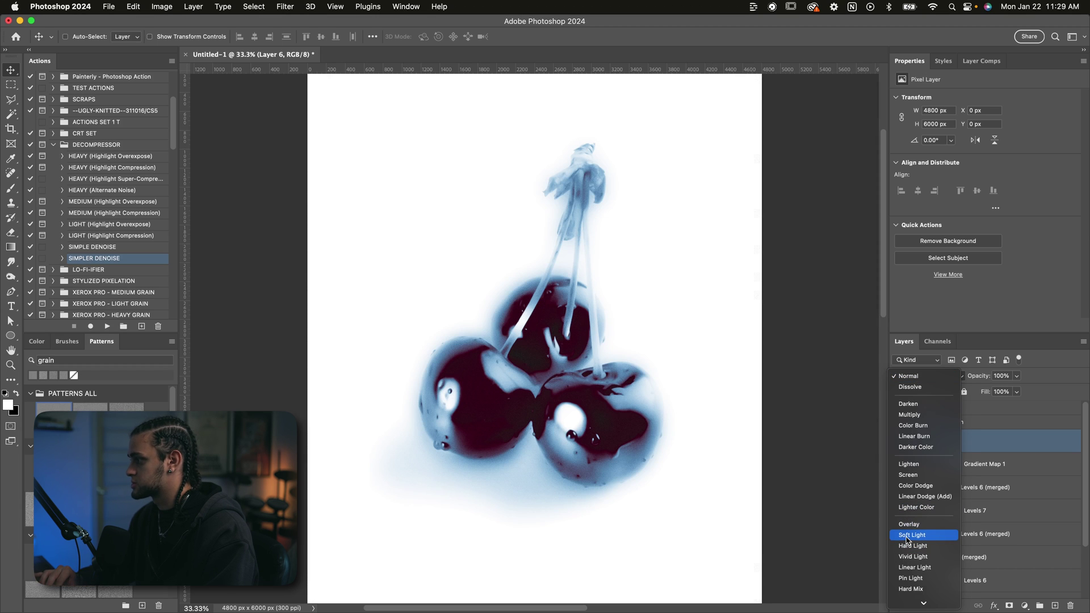
pyautogui.click(911, 535)
pyautogui.press('super+equal')
pyautogui.press('super+equal')
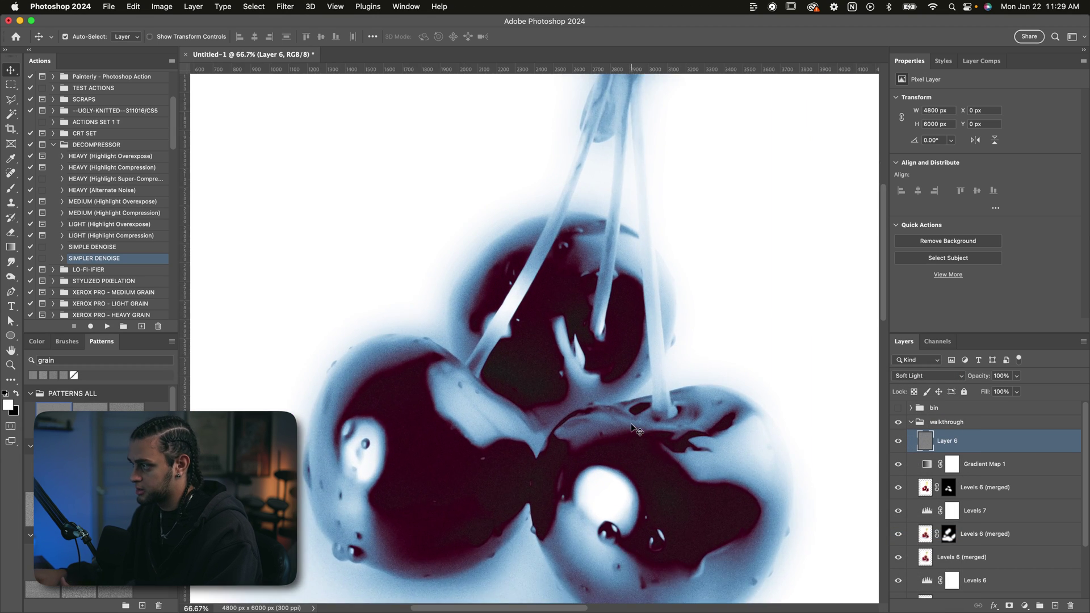
pyautogui.press('super+minus')
pyautogui.press('super+minus')
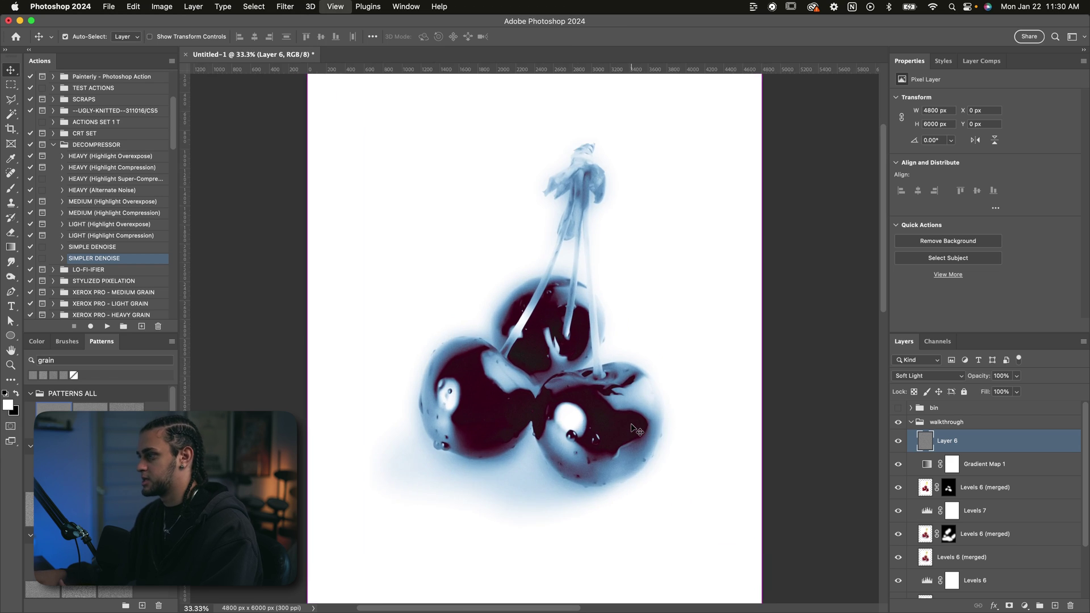
pyautogui.press('super+equal')
pyautogui.press('super+minus')
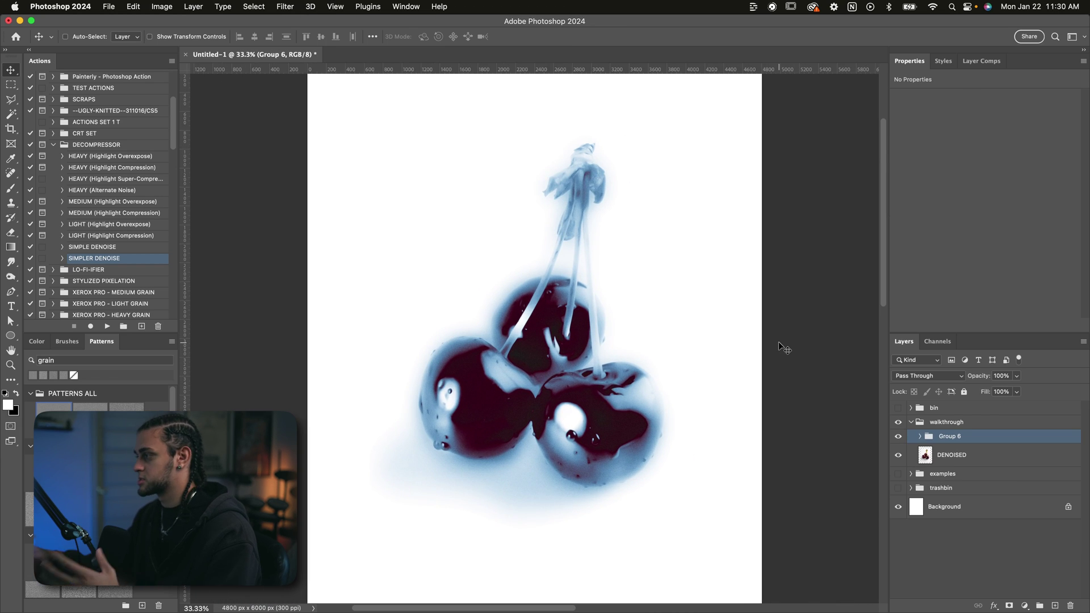
pyautogui.click(898, 436)
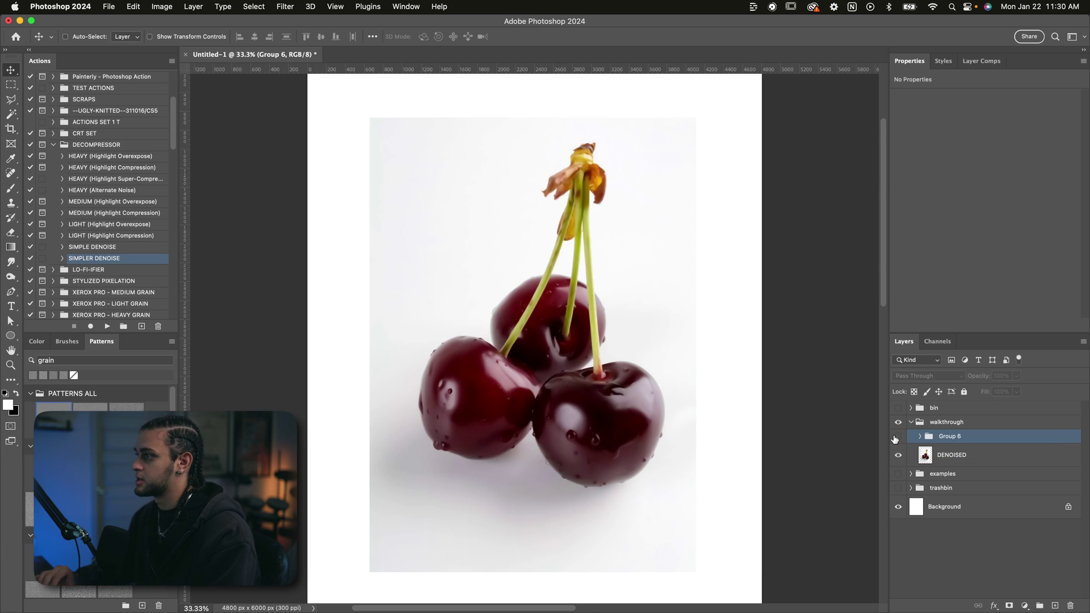
pyautogui.click(898, 436)
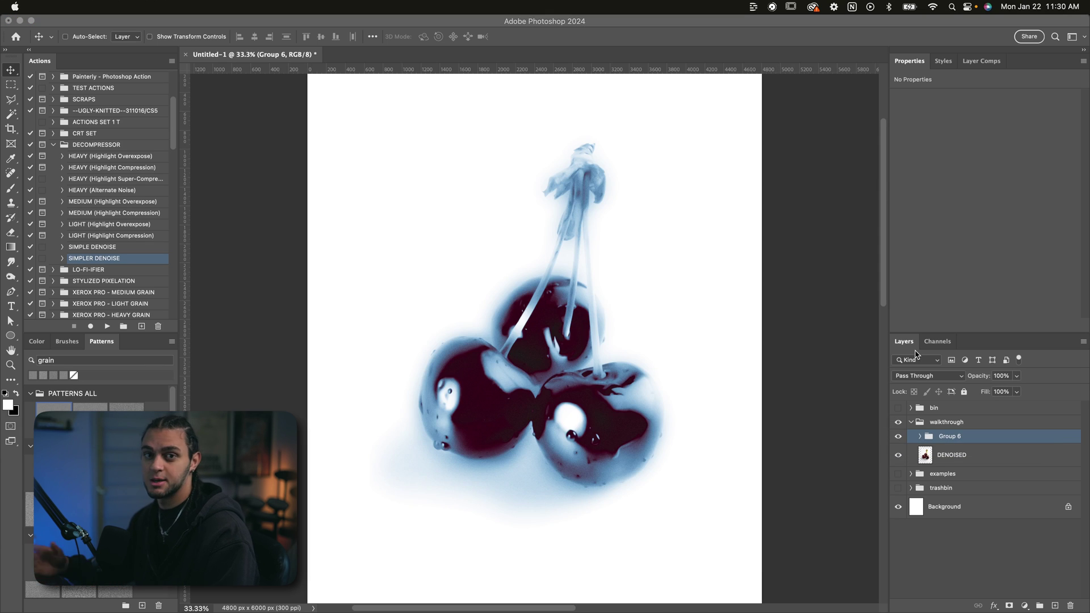
pyautogui.click(916, 353)
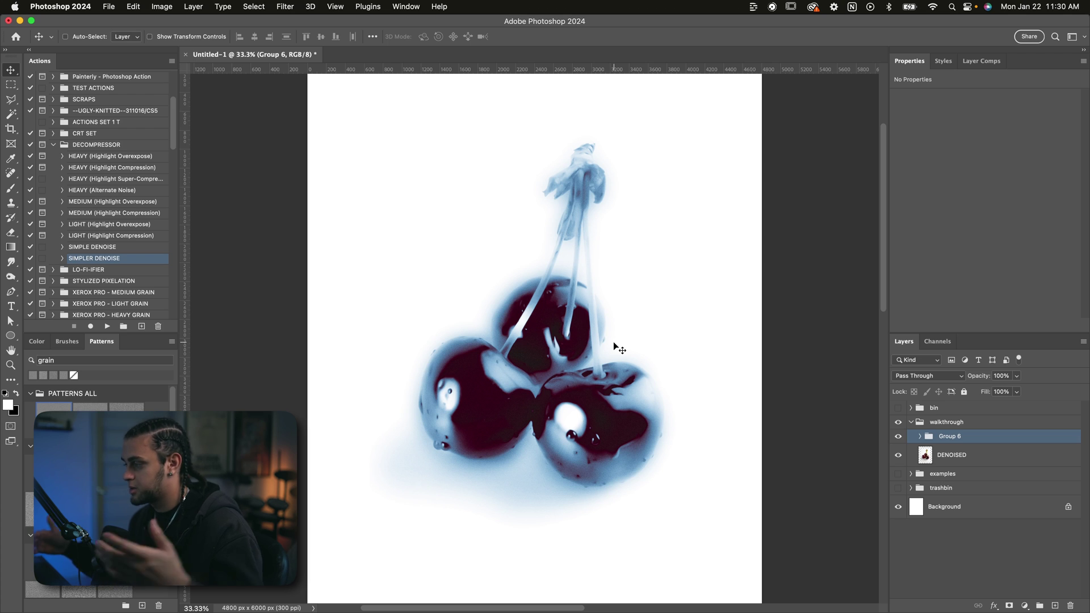
pyautogui.press('super+equal')
pyautogui.press('super+minus')
pyautogui.press('super+minus')
pyautogui.press('super+equal')
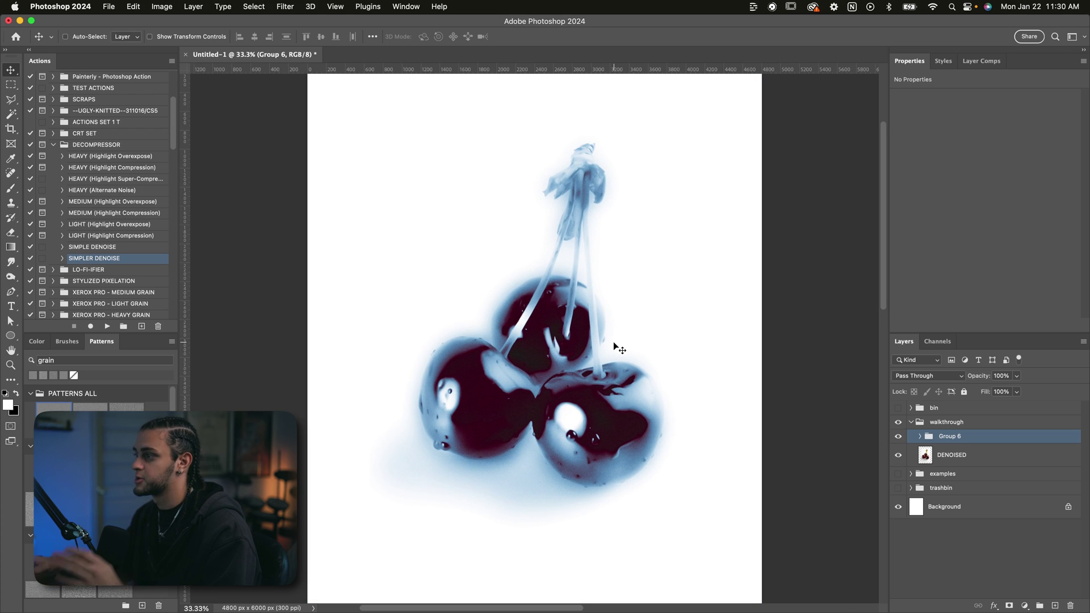
pyautogui.press('super+minus')
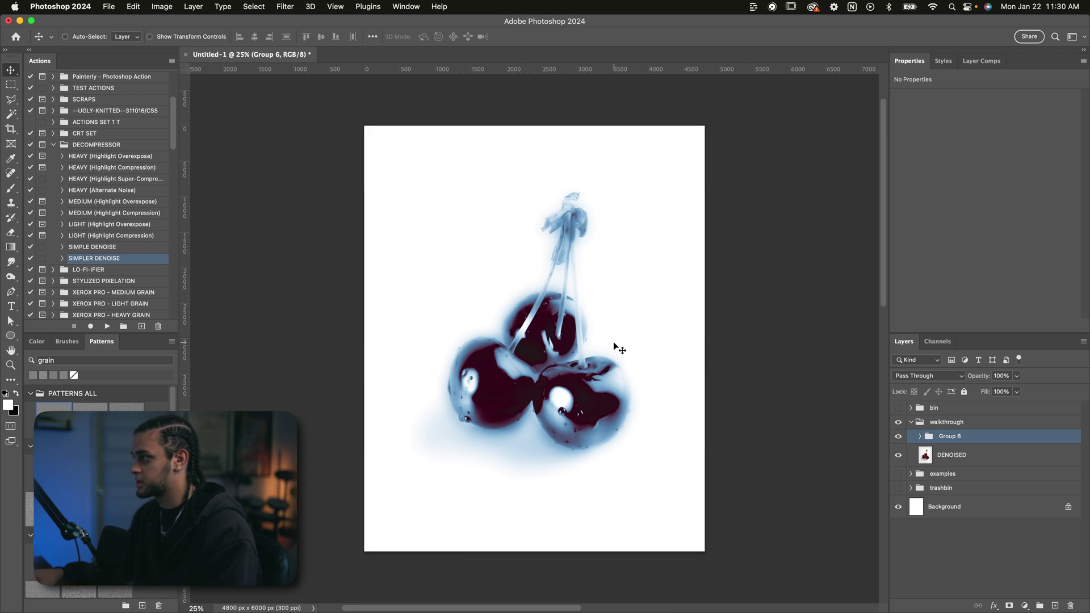
pyautogui.press('super+equal')
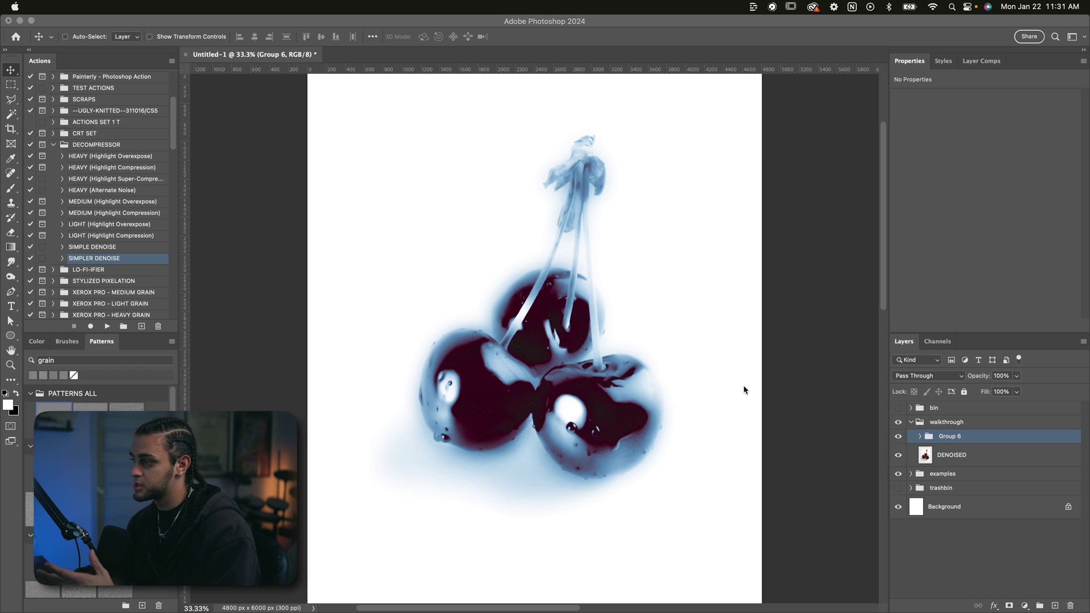
pyautogui.click(921, 437)
# - Type DIFFUSE as a new text layer below the cherries
pyautogui.click(991, 500)
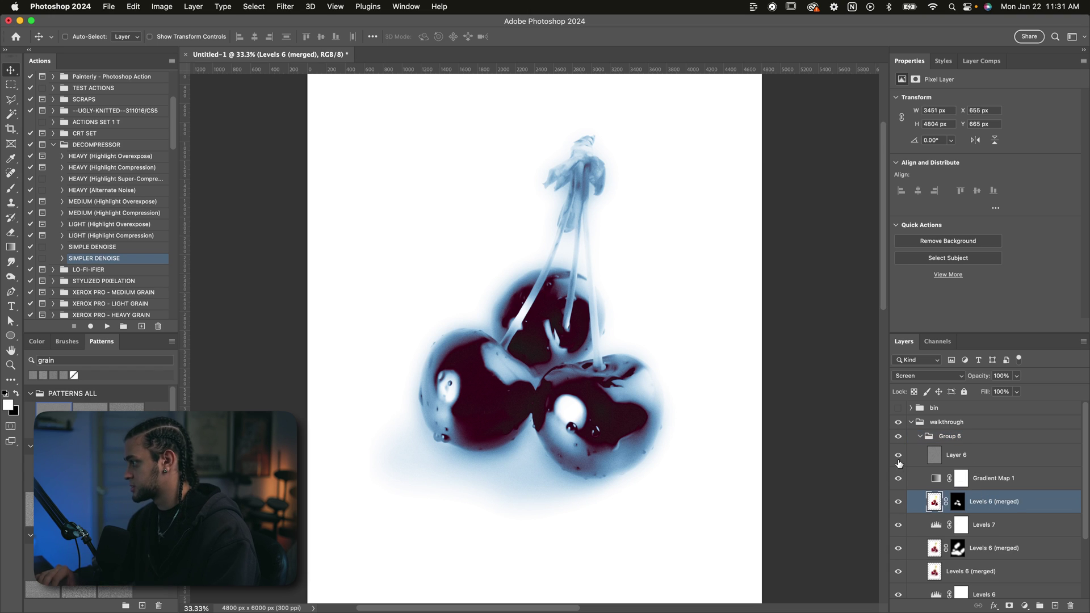
pyautogui.press('t')
pyautogui.scroll(-2, 448, 299)
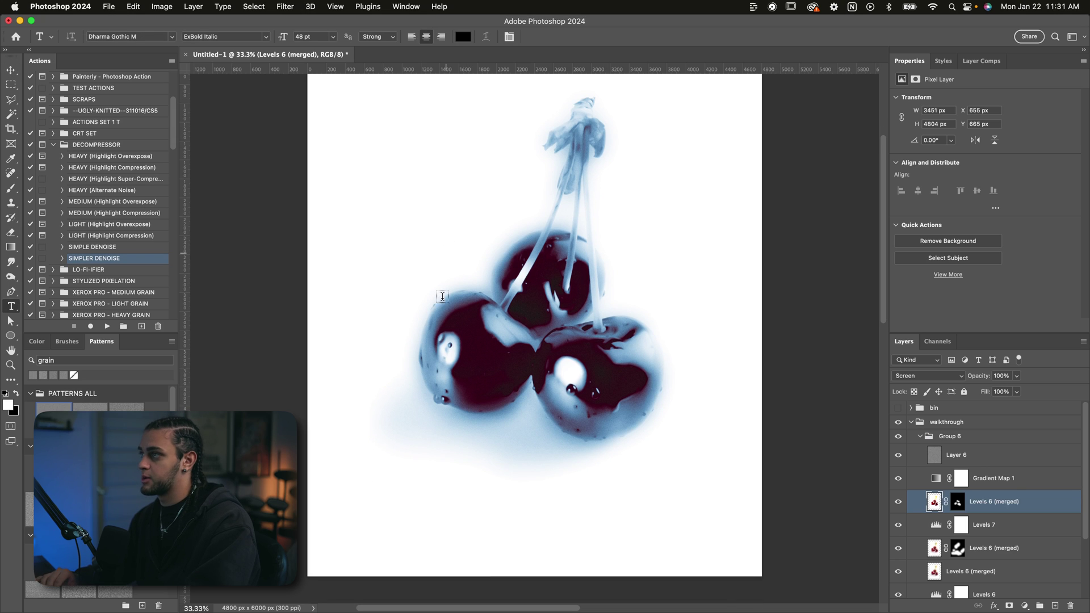
pyautogui.click(438, 469)
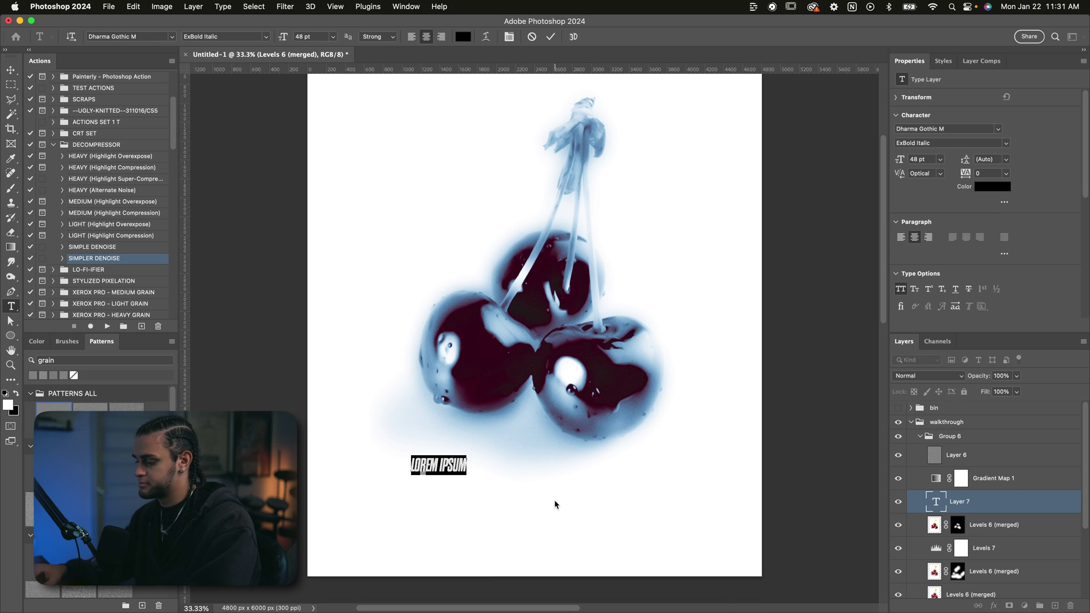
pyautogui.write('DIFFUSE')
pyautogui.click(550, 37)
pyautogui.press('v')
# - Set DIFFUSE in Microgramma D Extended and scale it to span beneath the cherries
pyautogui.click(999, 130)
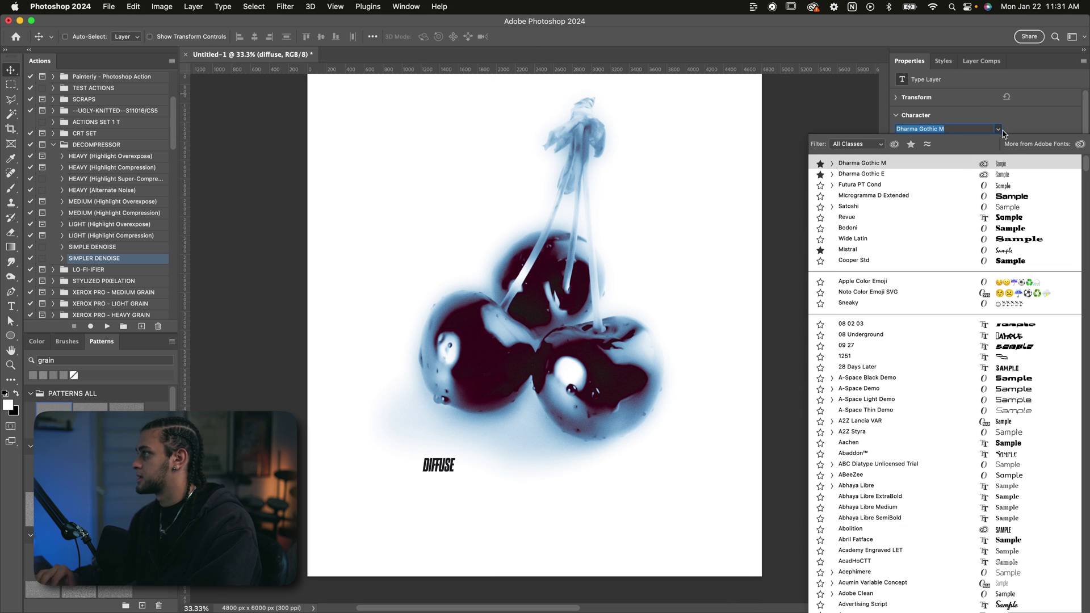
pyautogui.click(891, 197)
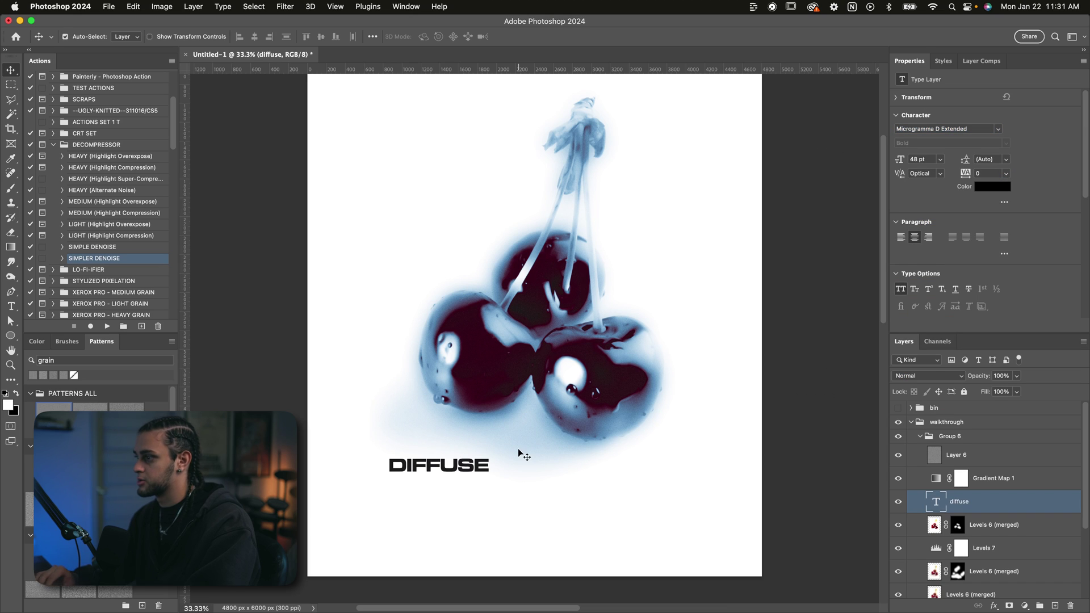
pyautogui.hotkey('ctrl', 't')
pyautogui.moveTo(518, 448); pyautogui.dragTo(672, 432)
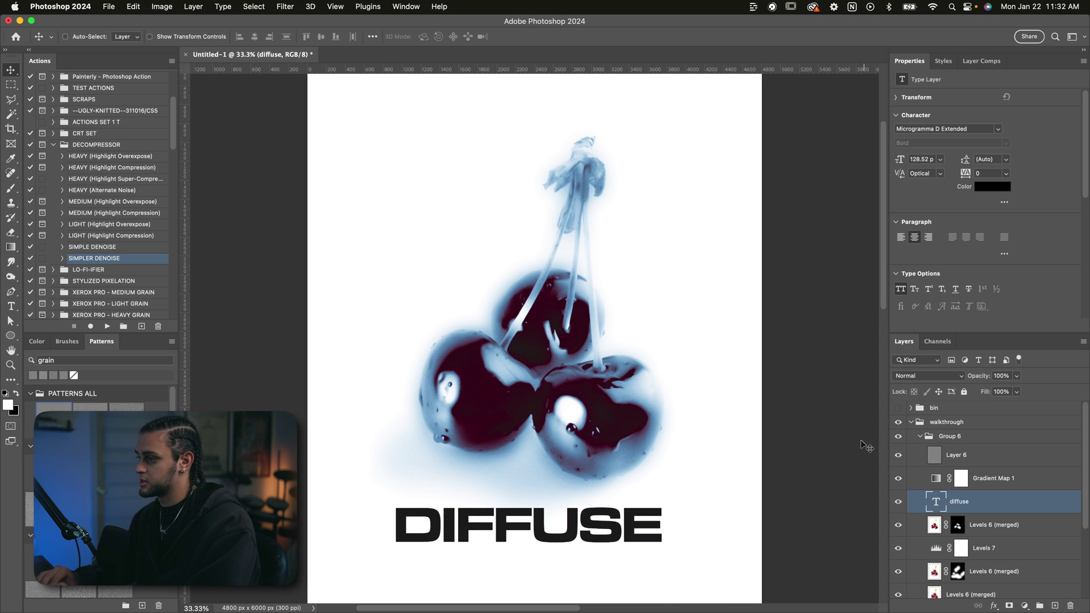
pyautogui.moveTo(645, 432); pyautogui.dragTo(646, 430)
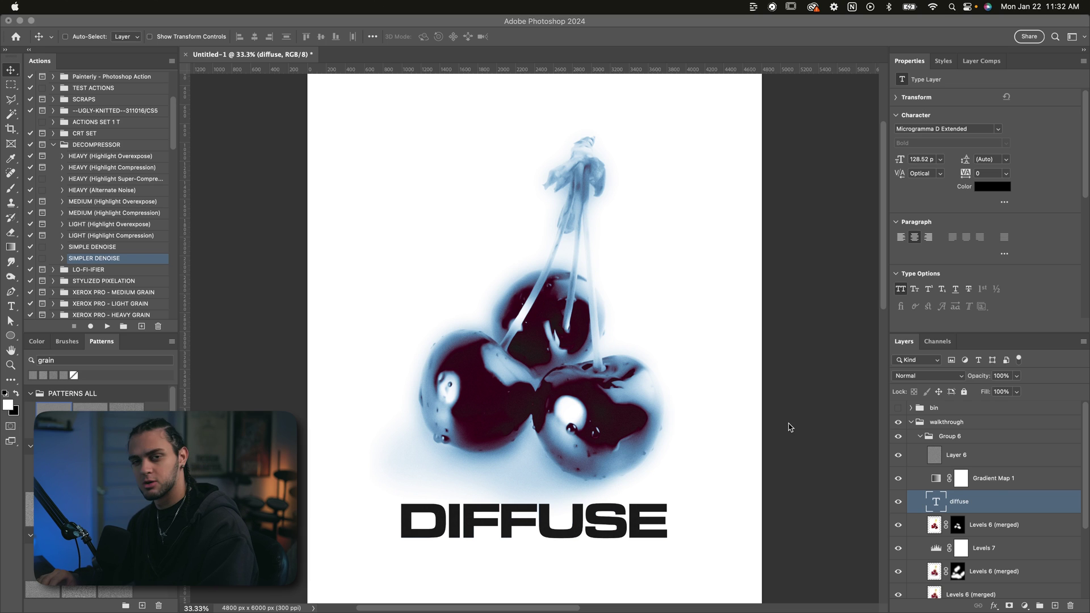
pyautogui.click(1017, 394)
pyautogui.click(1017, 393)
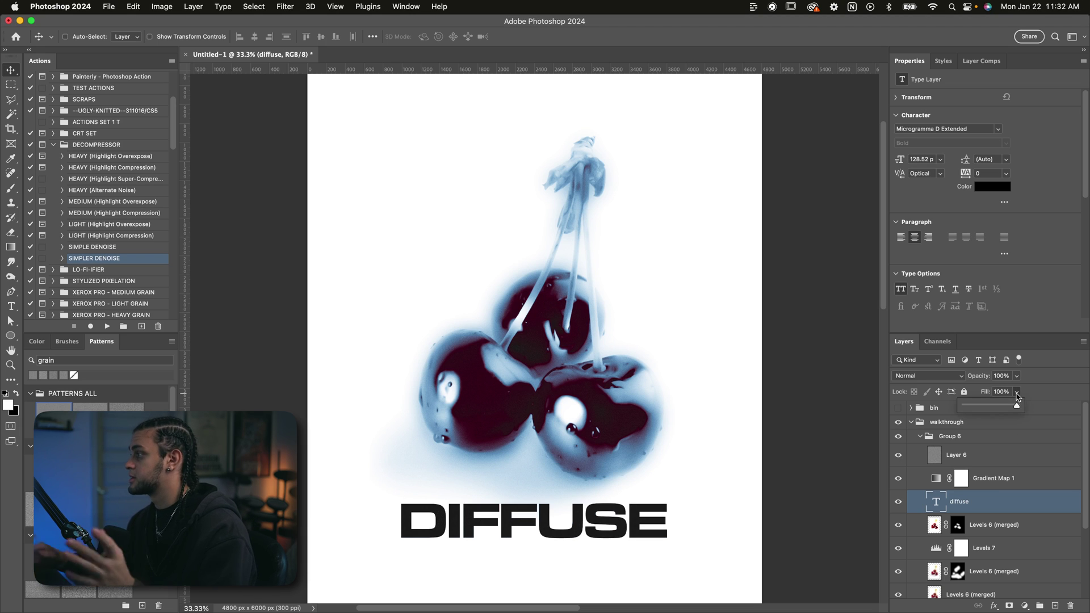
# - Set the DIFFUSE text layer's fill to 0% so the letters disappear
pyautogui.moveTo(1017, 405); pyautogui.dragTo(958, 494)
pyautogui.doubleClick(1009, 507)
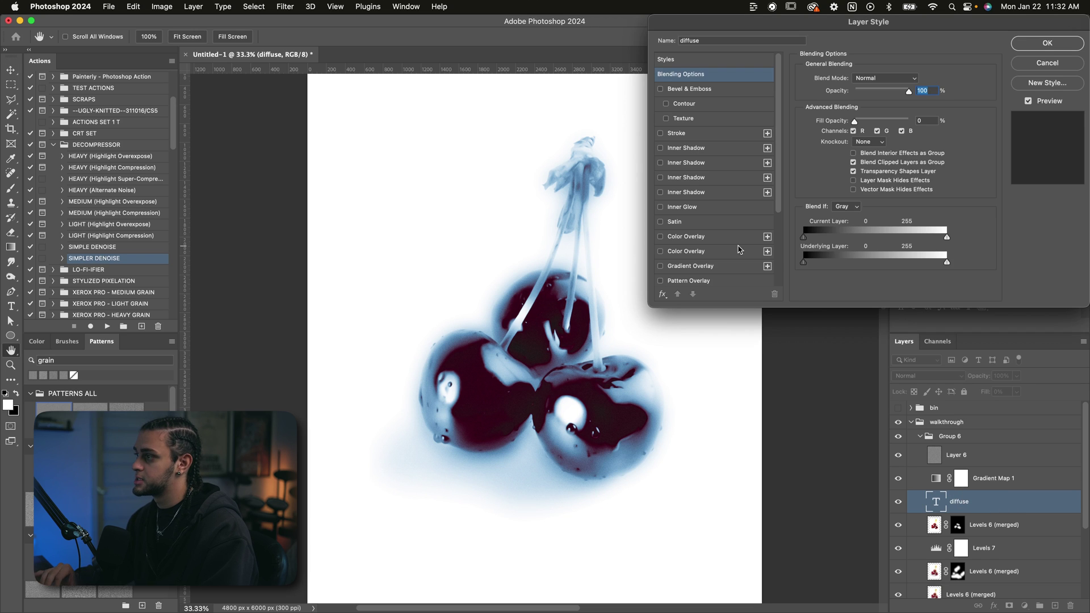
pyautogui.moveTo(781, 28); pyautogui.dragTo(764, 76)
pyautogui.scroll(-3, 709, 228)
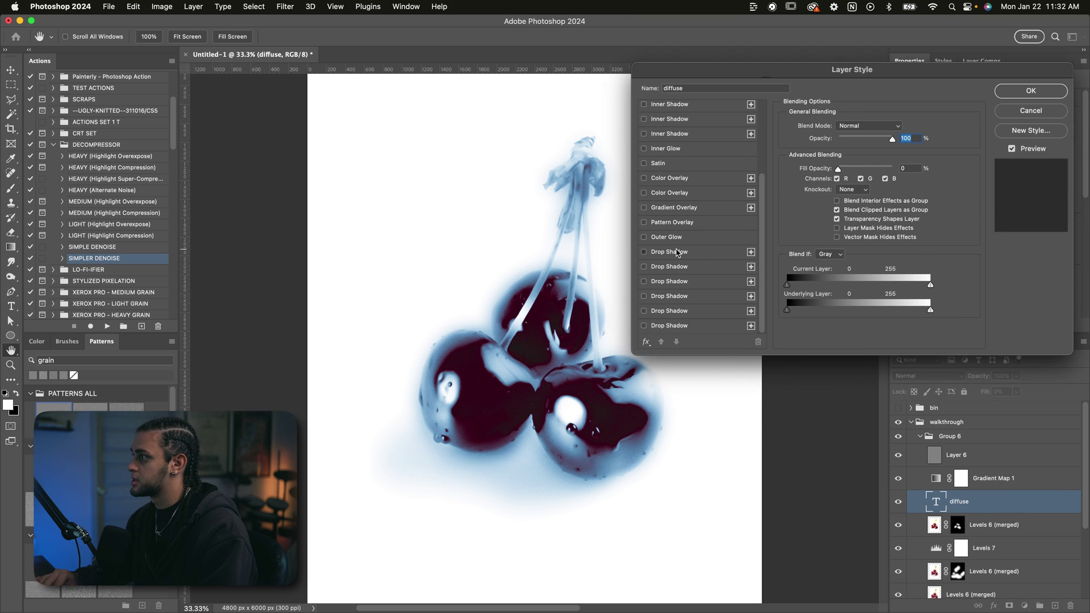
# - Add a 100% opacity drop shadow without knockout, enlarged and offset from the lettering
pyautogui.click(677, 252)
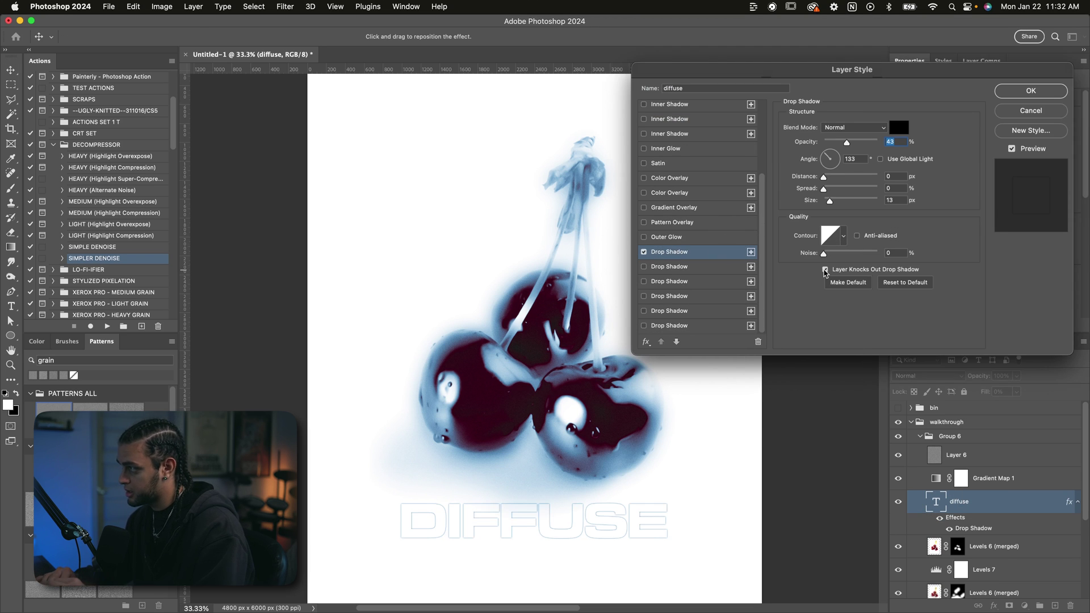
pyautogui.click(825, 269)
pyautogui.click(905, 282)
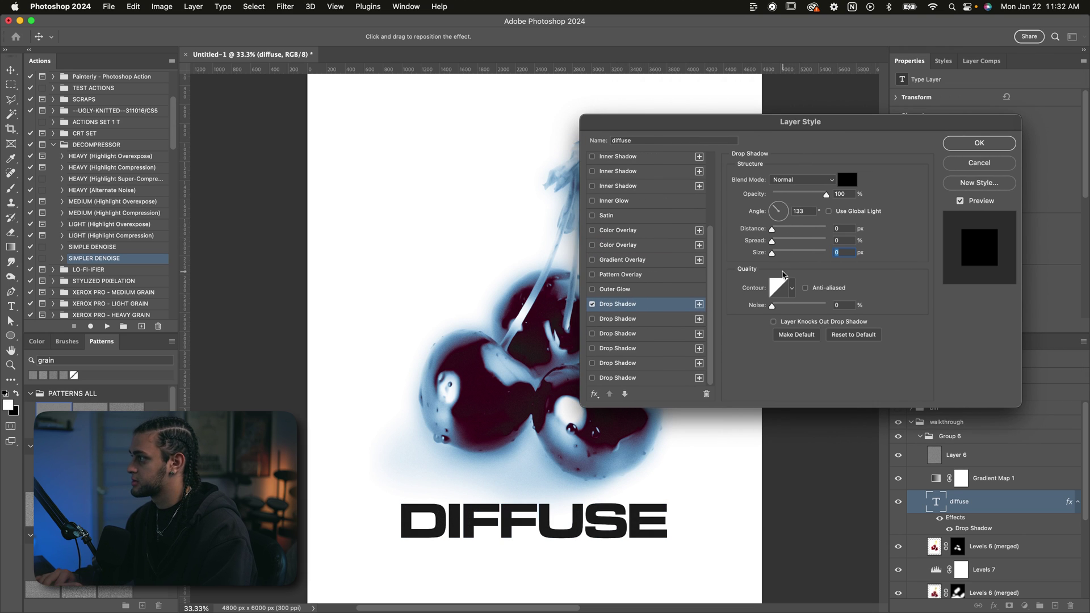
pyautogui.moveTo(775, 257)
pyautogui.mouseDown()
pyautogui.moveTo(806, 256)
pyautogui.moveTo(785, 257)
pyautogui.mouseUp()
pyautogui.moveTo(736, 129); pyautogui.dragTo(804, 105)
pyautogui.hscroll(2, 523, 341)
pyautogui.moveTo(546, 495); pyautogui.dragTo(551, 479)
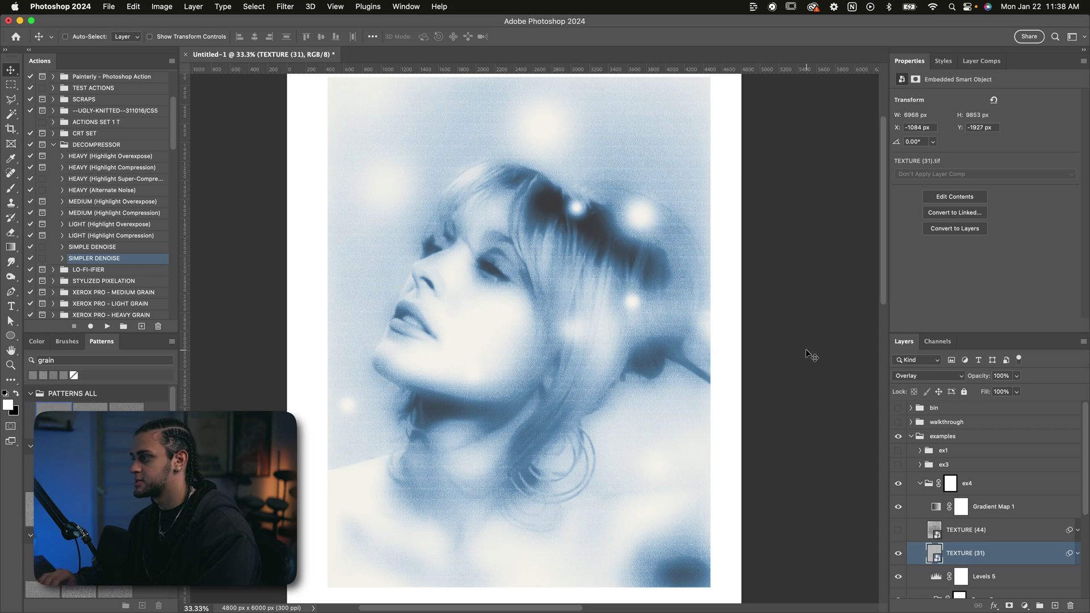
# - Hide the TEXTURE (31) grain layer in the ex4 portrait example
pyautogui.scroll(-2, 976, 518)
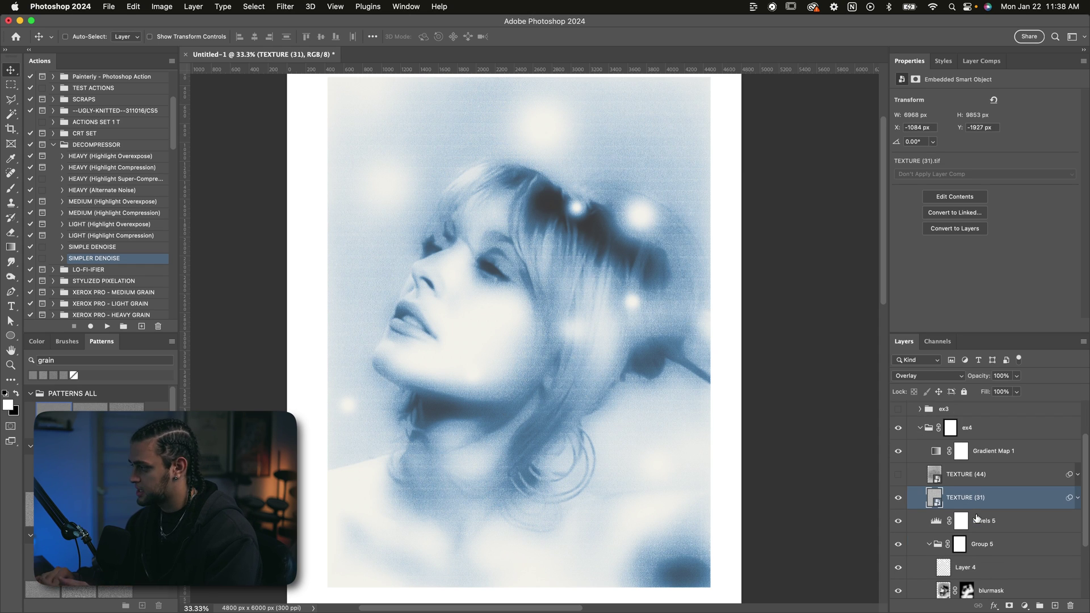
pyautogui.scroll(-1, 977, 519)
pyautogui.scroll(2, 966, 514)
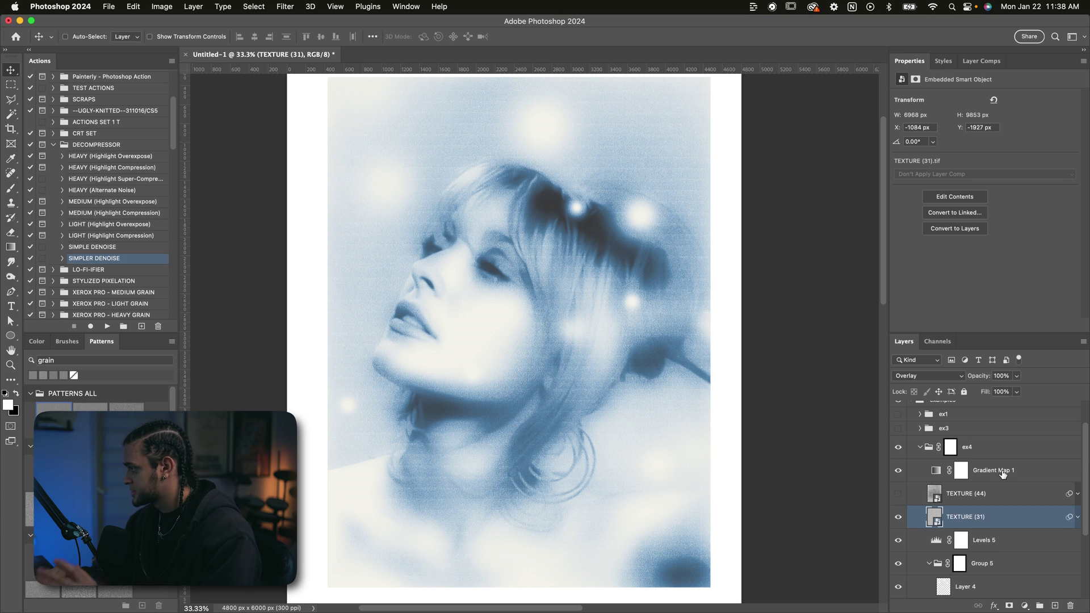
pyautogui.click(898, 517)
# - Hide Levels 5, Layer 4, blurmask and diffuse1, and select ogimg
pyautogui.scroll(-3, 900, 511)
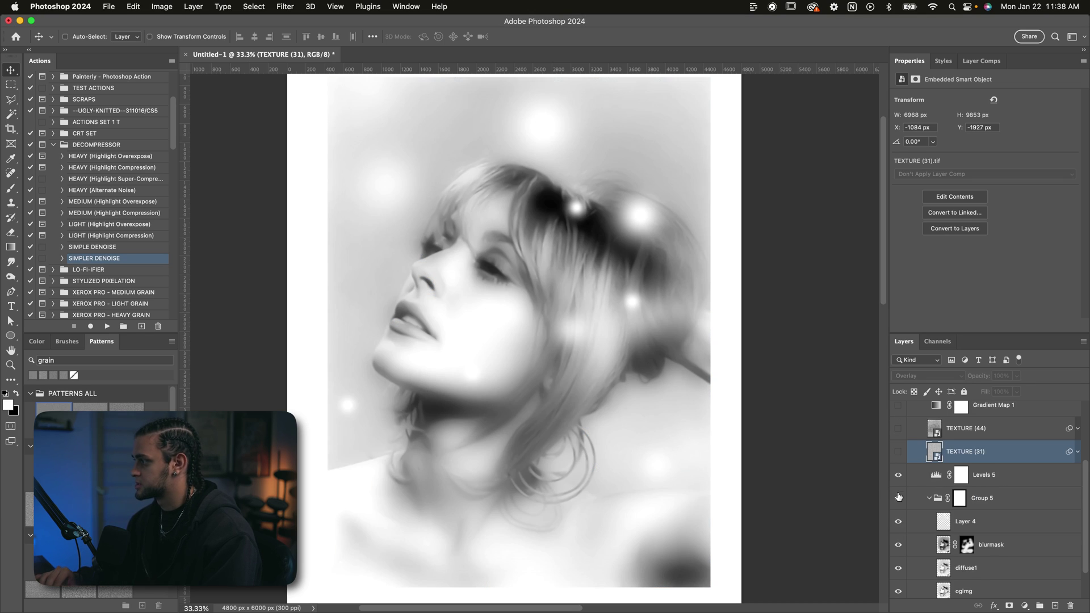
pyautogui.click(898, 453)
pyautogui.scroll(-1, 903, 500)
pyautogui.moveTo(897, 480); pyautogui.dragTo(898, 526)
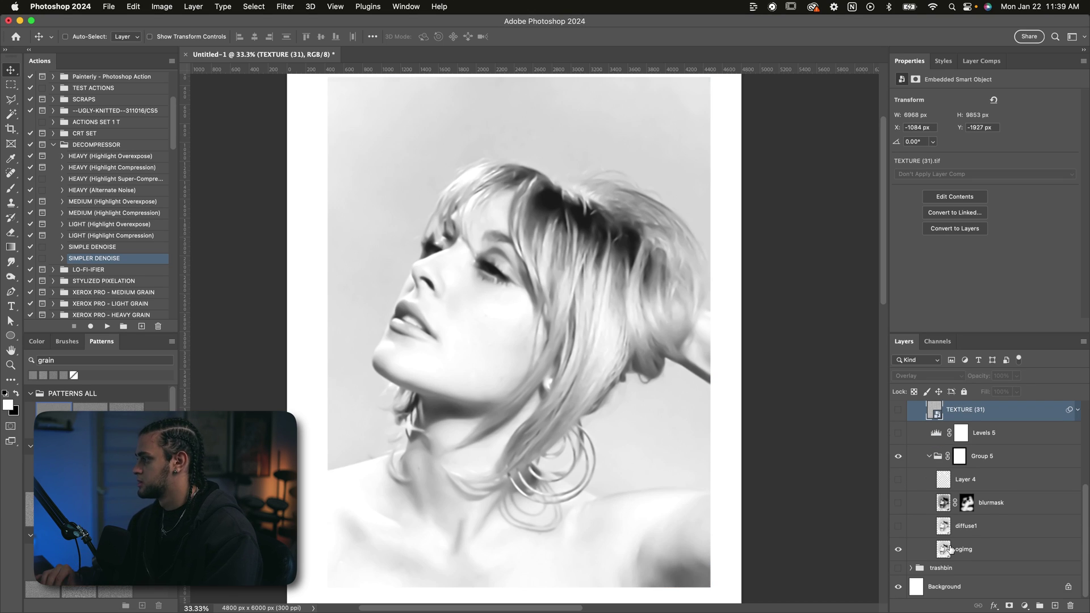
pyautogui.click(951, 550)
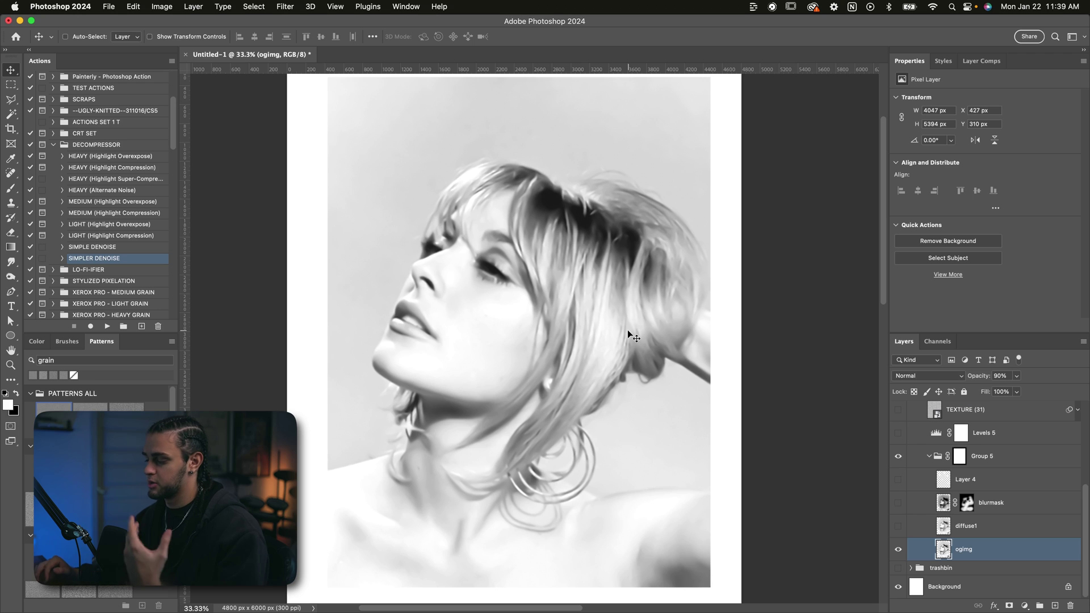
# - Zoom in on the face and back out to inspect the sharp original portrait
pyautogui.press('super+equal')
pyautogui.press('super+equal')
pyautogui.press('super+equal')
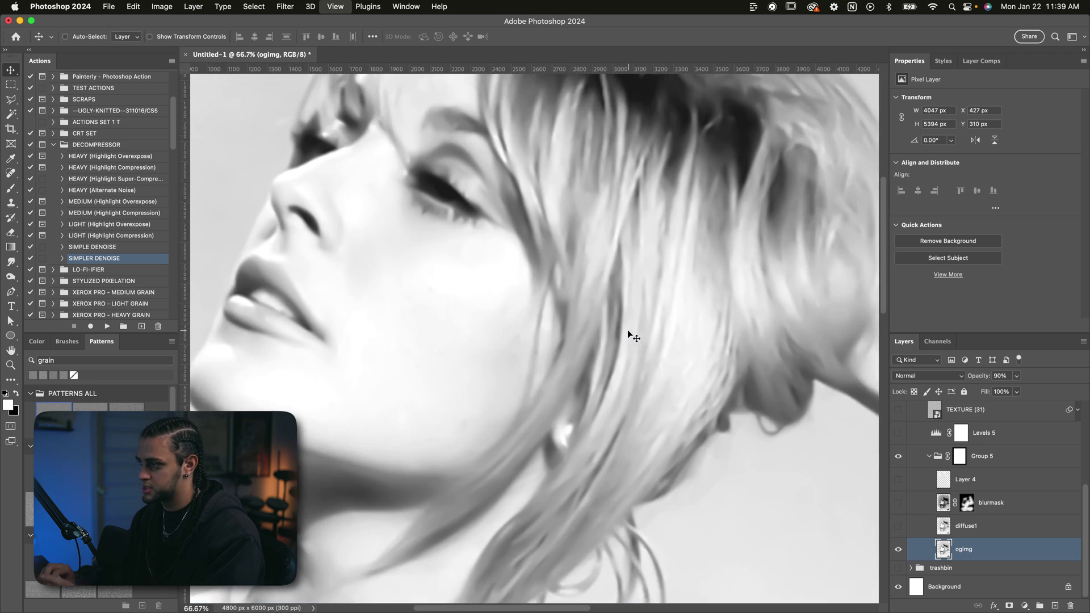
pyautogui.press('super+minus')
pyautogui.press('super+minus')
pyautogui.press('super+minus')
pyautogui.press('super+equal')
pyautogui.scroll(-2, 628, 333)
pyautogui.hscroll(1, 628, 333)
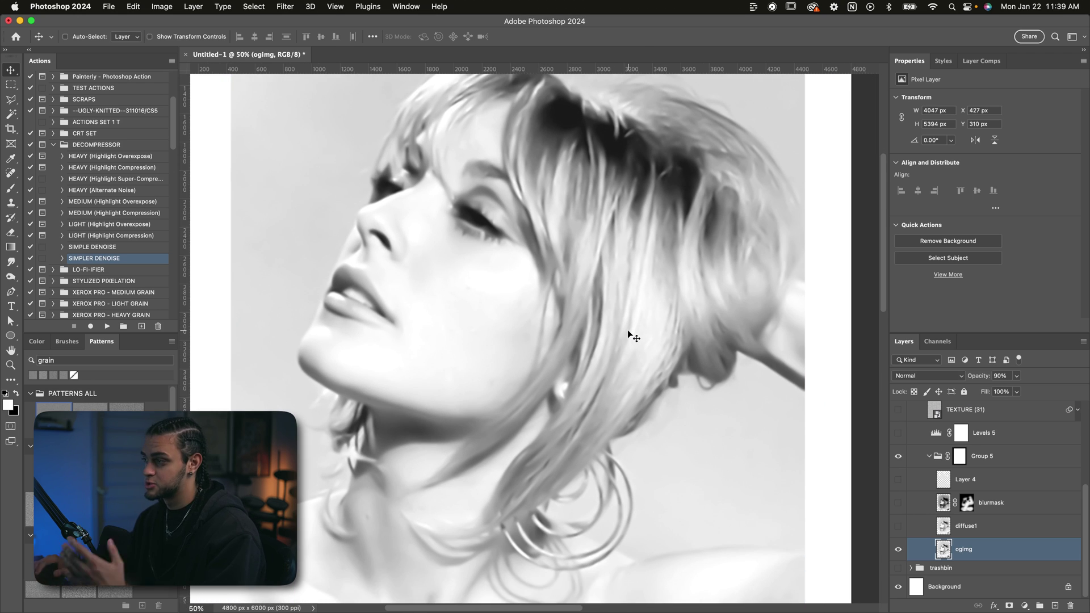
pyautogui.scroll(2, 628, 333)
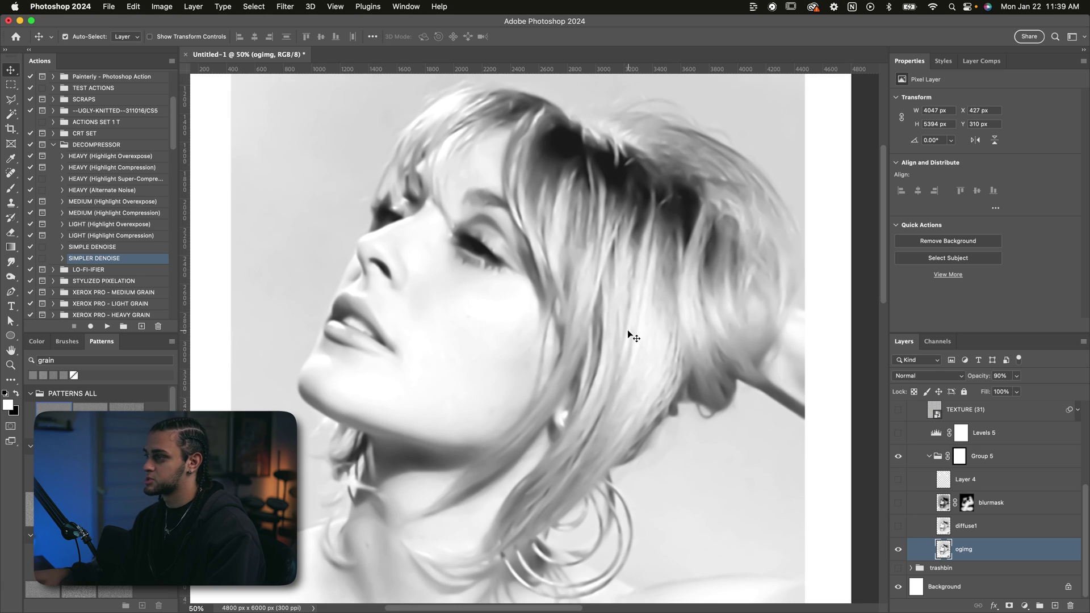
pyautogui.press('super+minus')
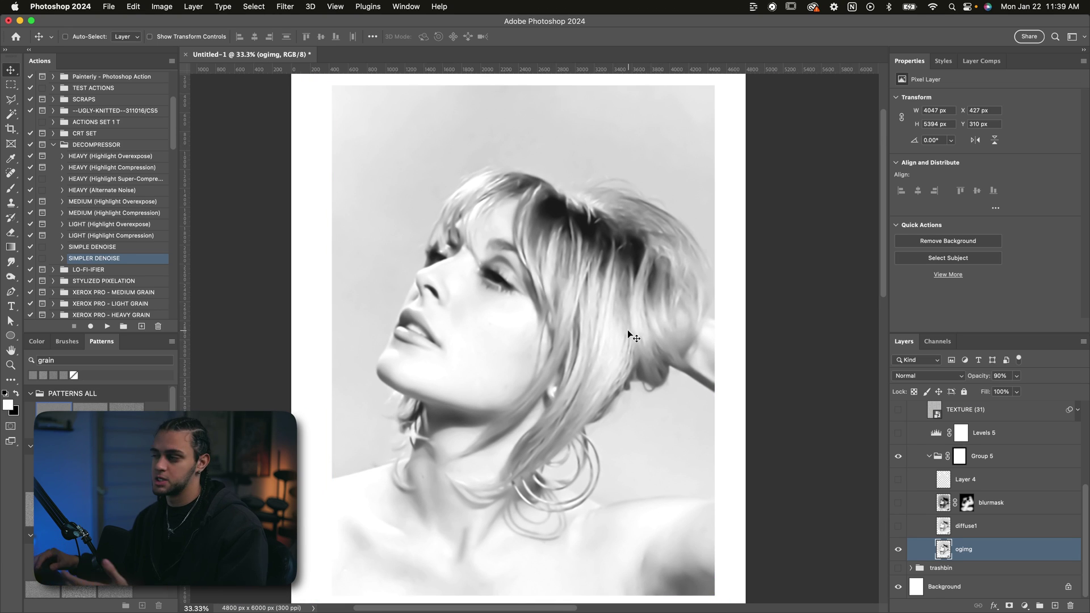
pyautogui.scroll(-1, 628, 333)
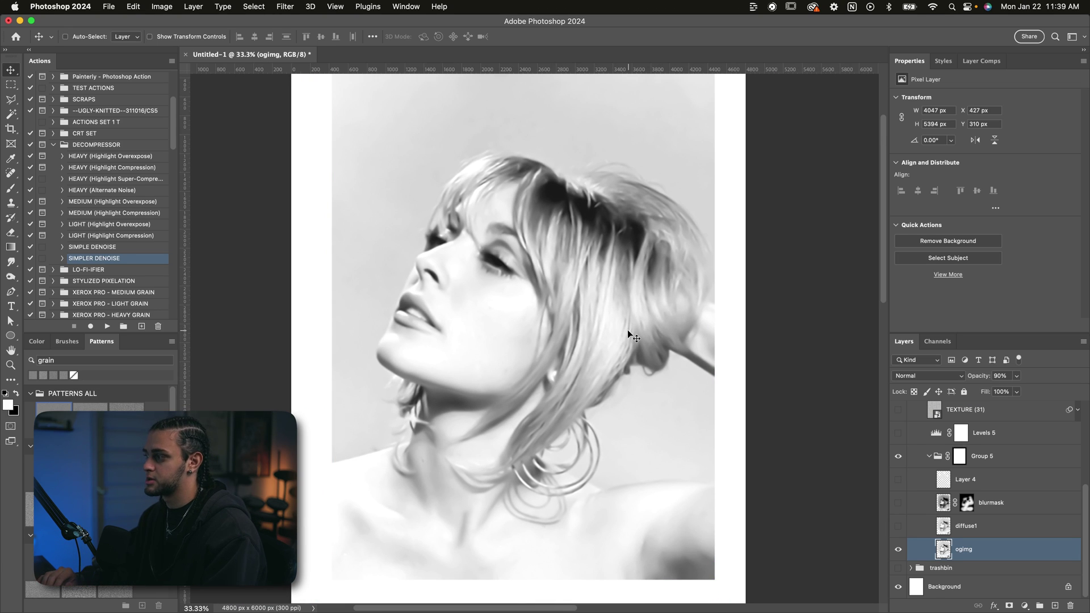
pyautogui.scroll(1, 628, 333)
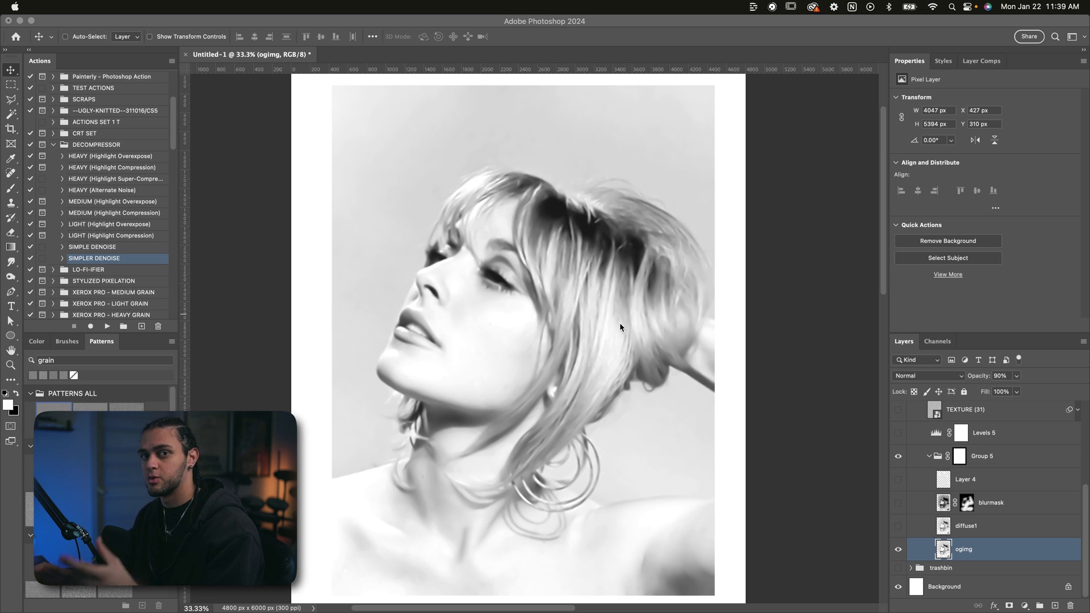
# - Show the diffuse1 layer, keeping its Multiply blend mode
pyautogui.click(959, 525)
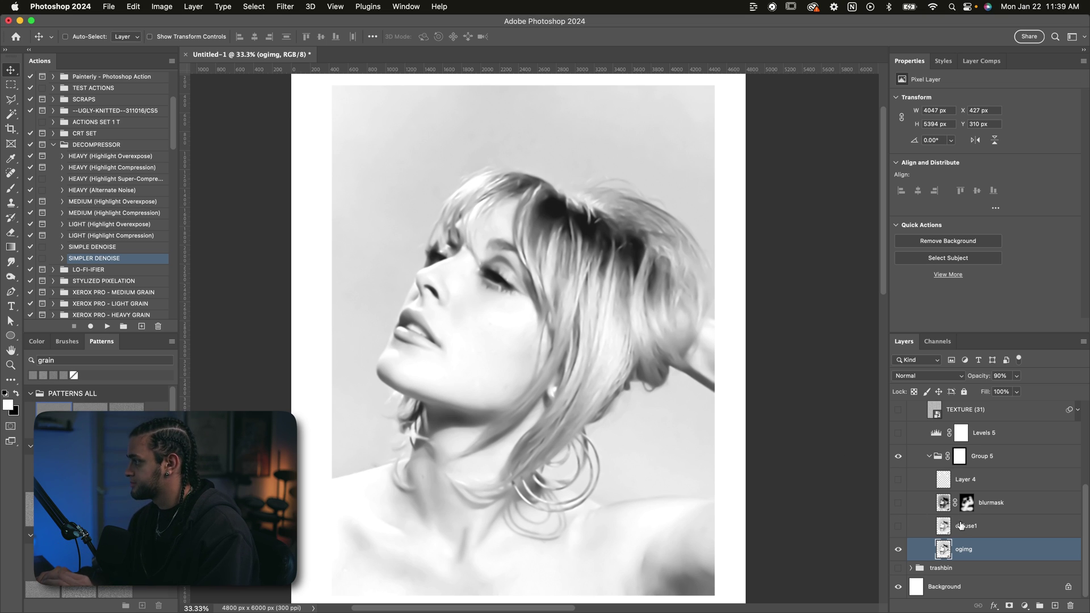
pyautogui.click(981, 529)
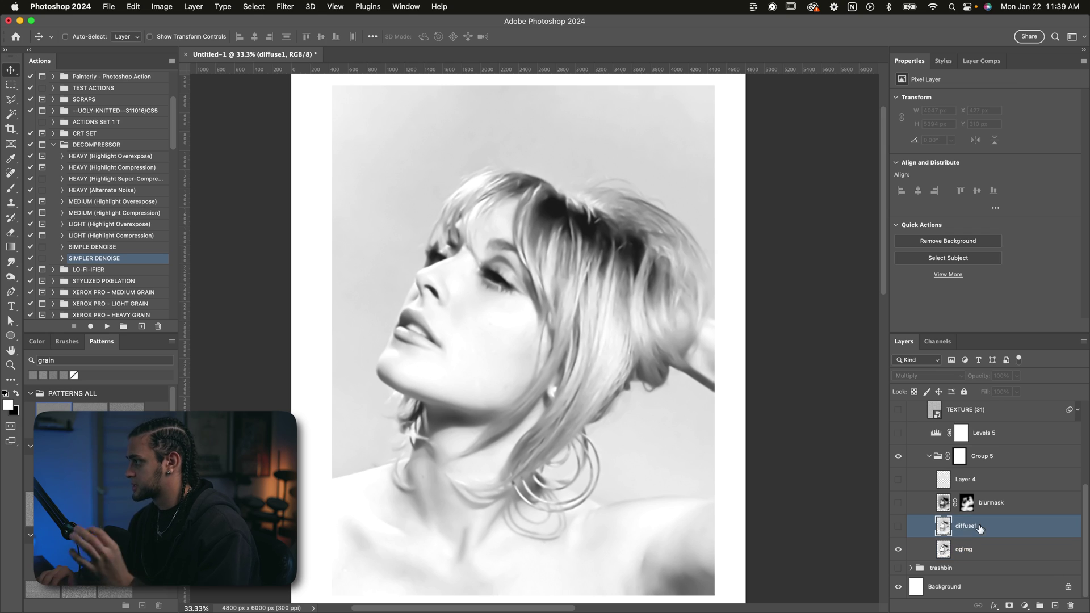
pyautogui.click(899, 527)
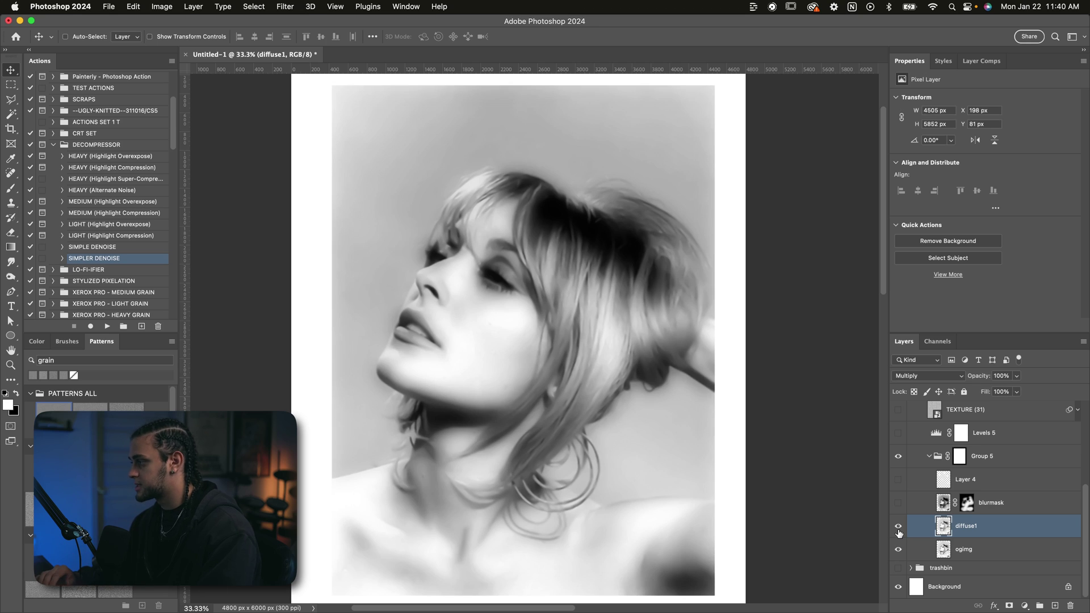
pyautogui.click(912, 377)
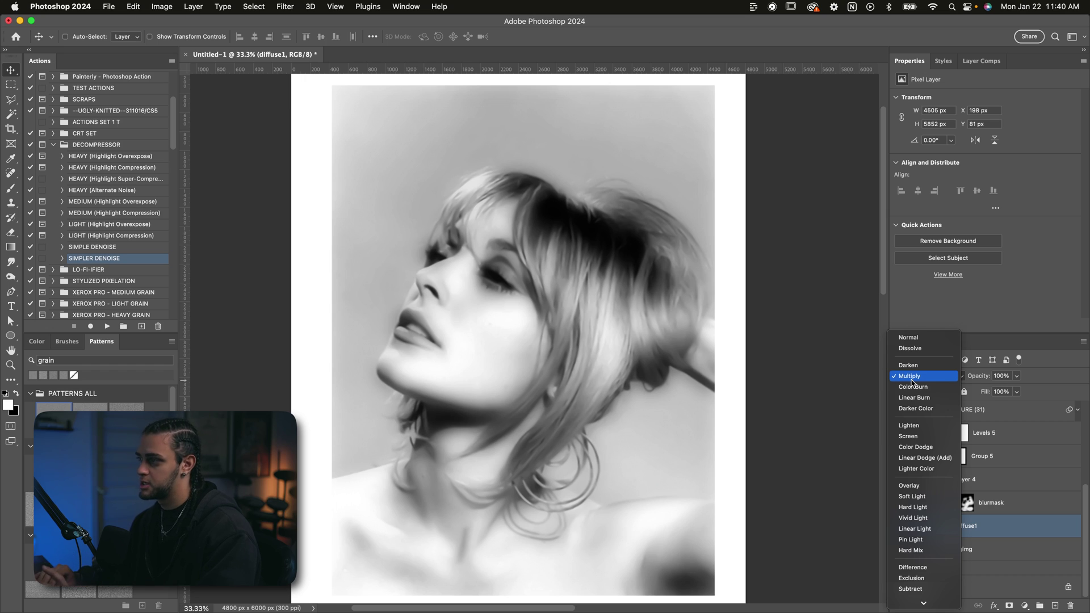
pyautogui.click(912, 377)
# - Show and select the blurmask layer to restore the soft blurred glow
pyautogui.click(899, 503)
pyautogui.click(999, 503)
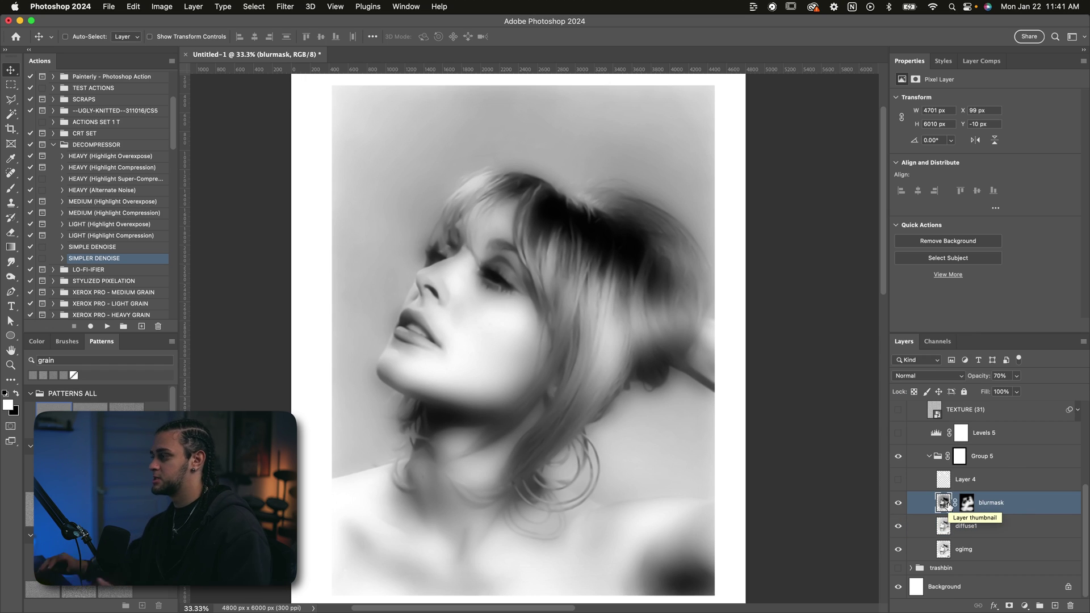
pyautogui.scroll(2, 947, 505)
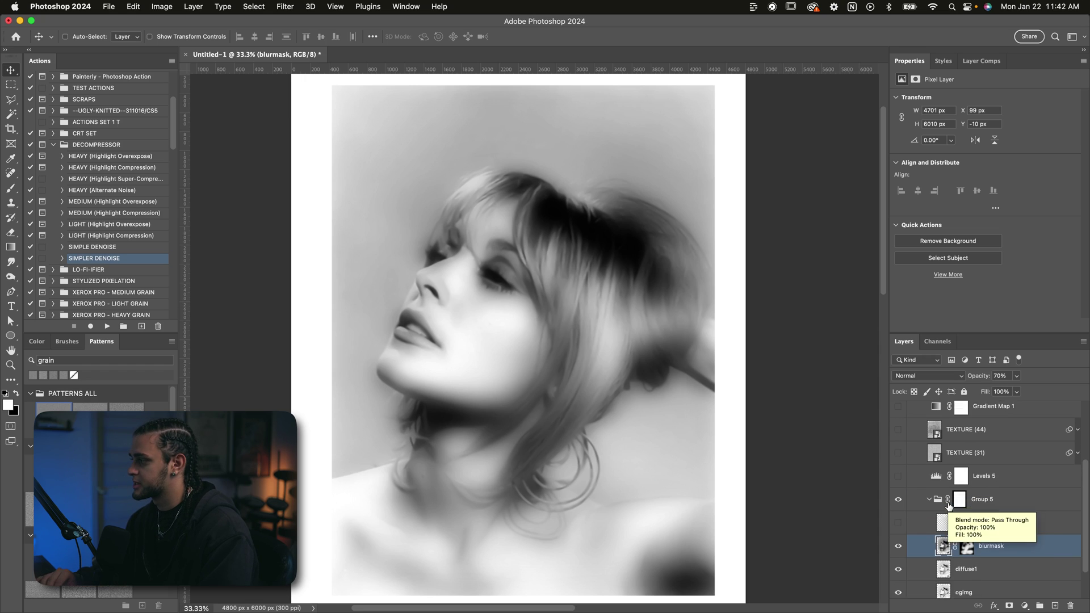
pyautogui.scroll(-2, 988, 511)
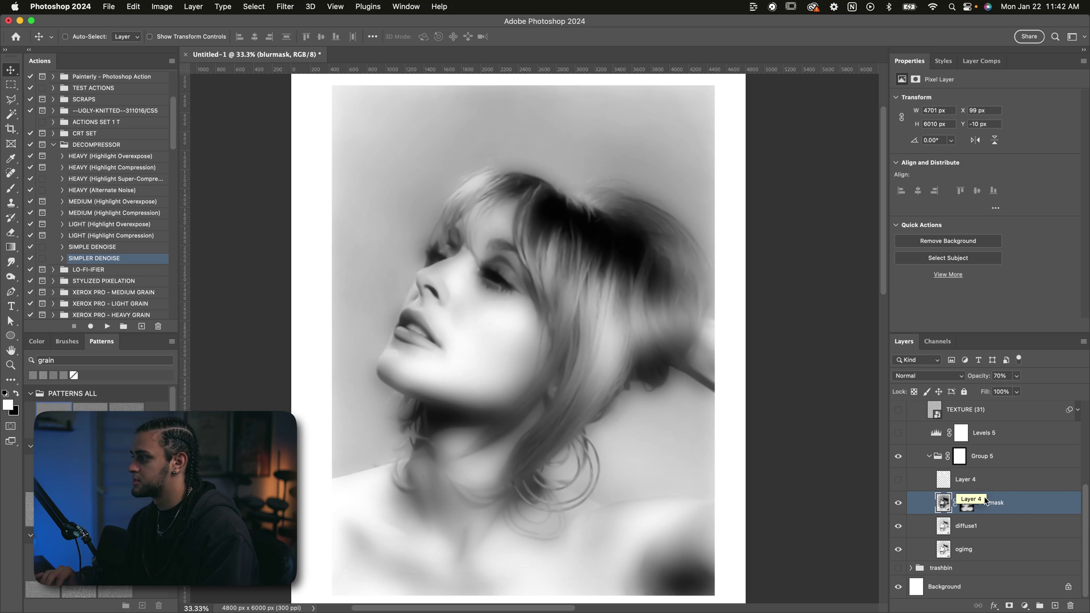
pyautogui.click(915, 377)
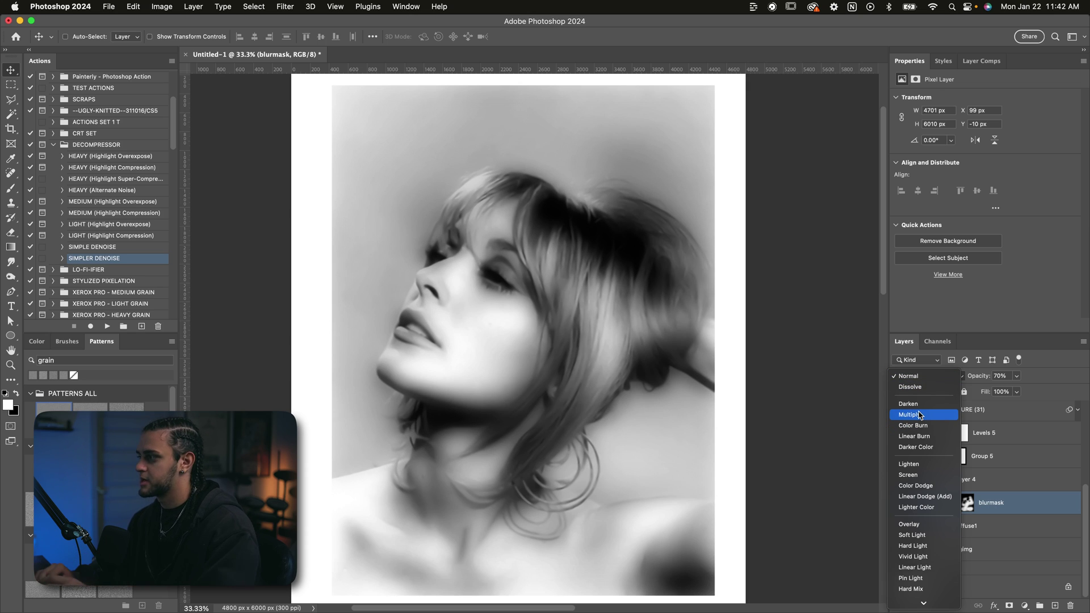
pyautogui.press('Escape')
pyautogui.keyDown('alt'); pyautogui.click(970, 508); pyautogui.keyUp('alt')
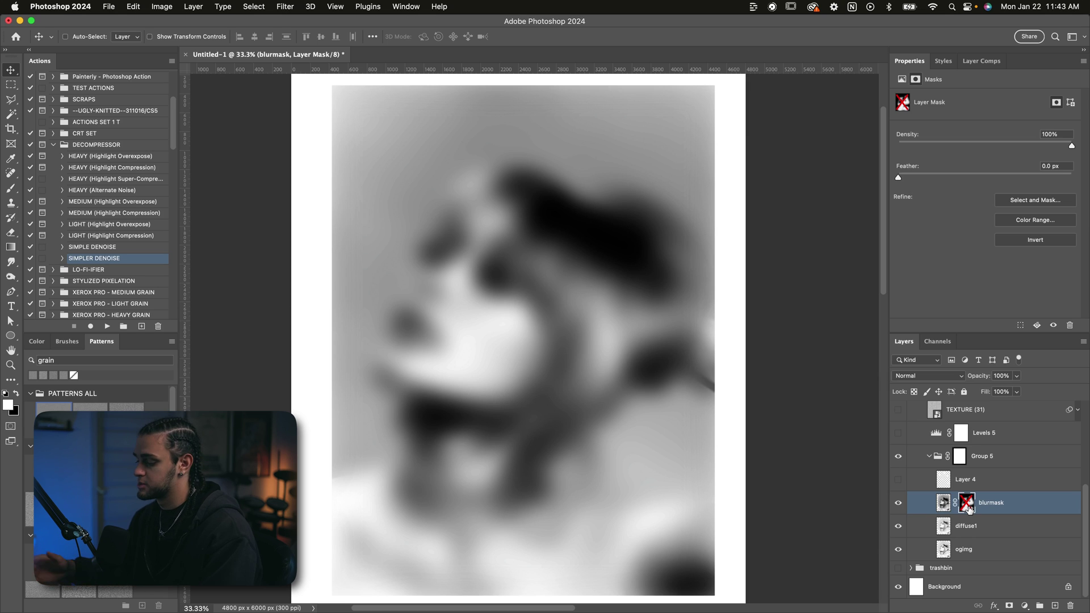
pyautogui.keyDown('alt'); pyautogui.click(970, 508); pyautogui.keyUp('alt')
pyautogui.press('7')
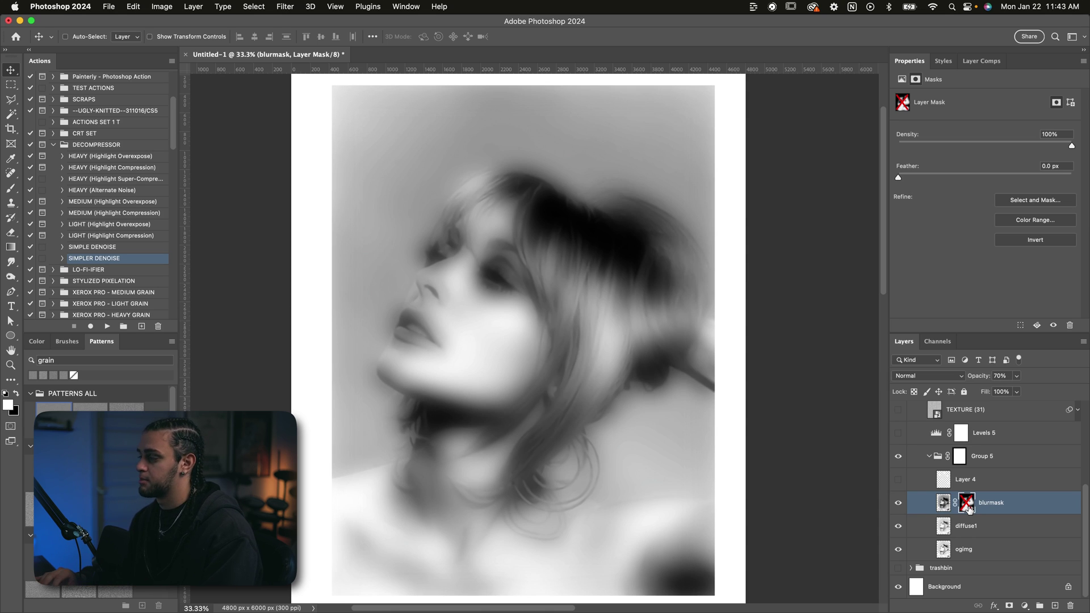
pyautogui.keyDown('shift'); pyautogui.click(967, 503); pyautogui.keyUp('shift')
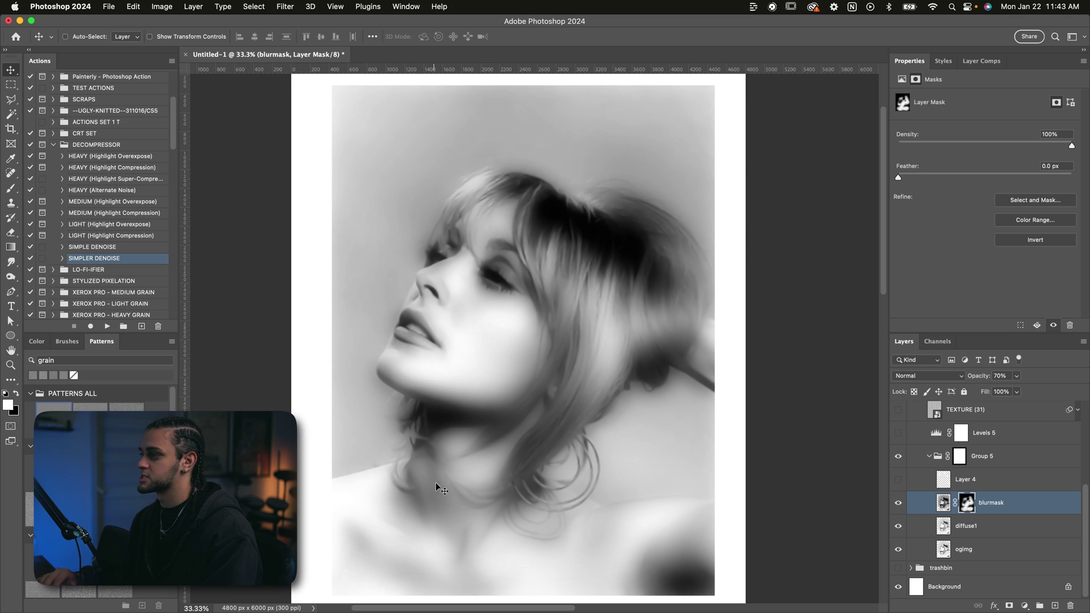
pyautogui.click(945, 483)
pyautogui.click(898, 481)
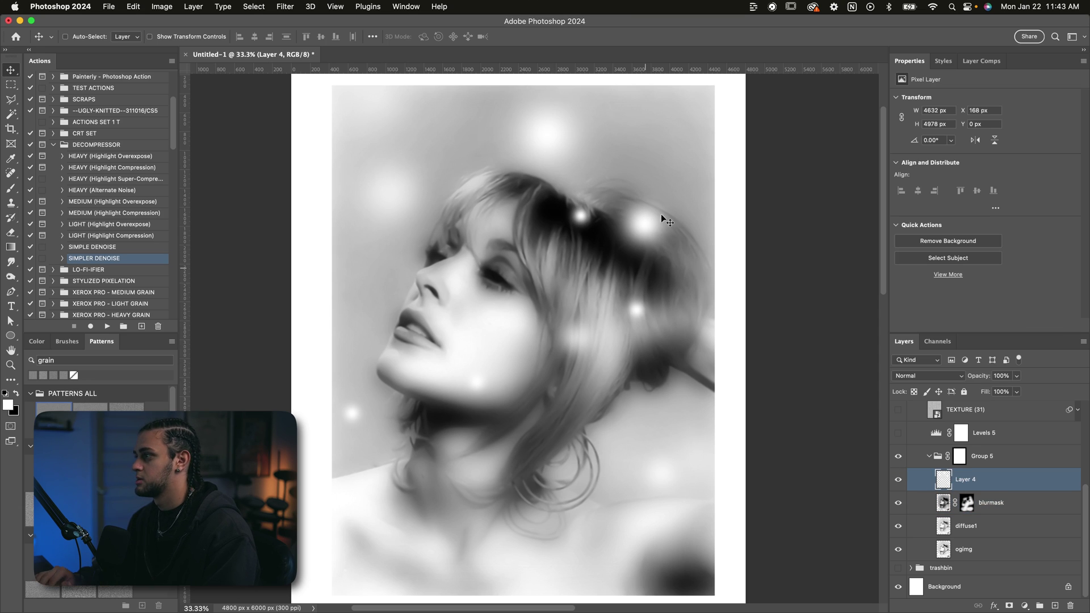
# - Scroll through the Layers panel to review the portrait's layer stack
pyautogui.scroll(2, 953, 476)
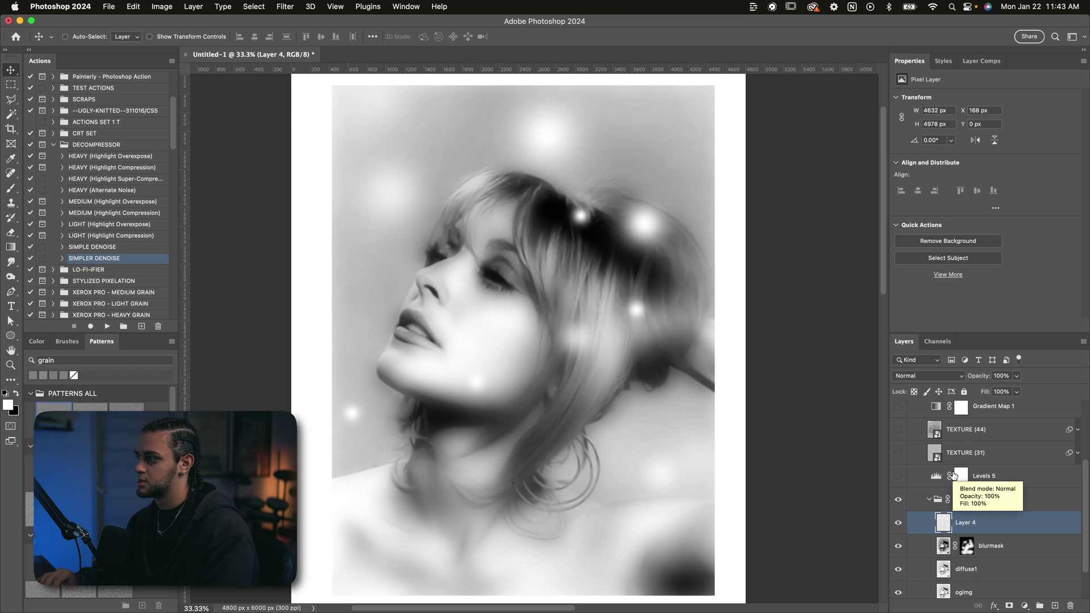
pyautogui.scroll(-1, 954, 437)
pyautogui.scroll(-1, 955, 435)
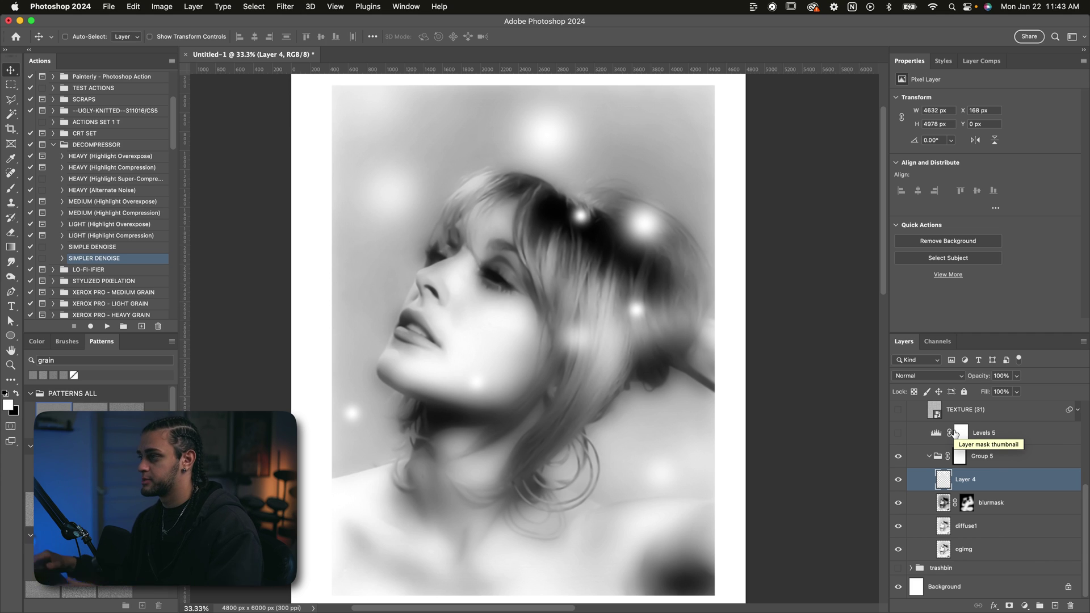
pyautogui.scroll(1, 955, 433)
pyautogui.scroll(3, 991, 500)
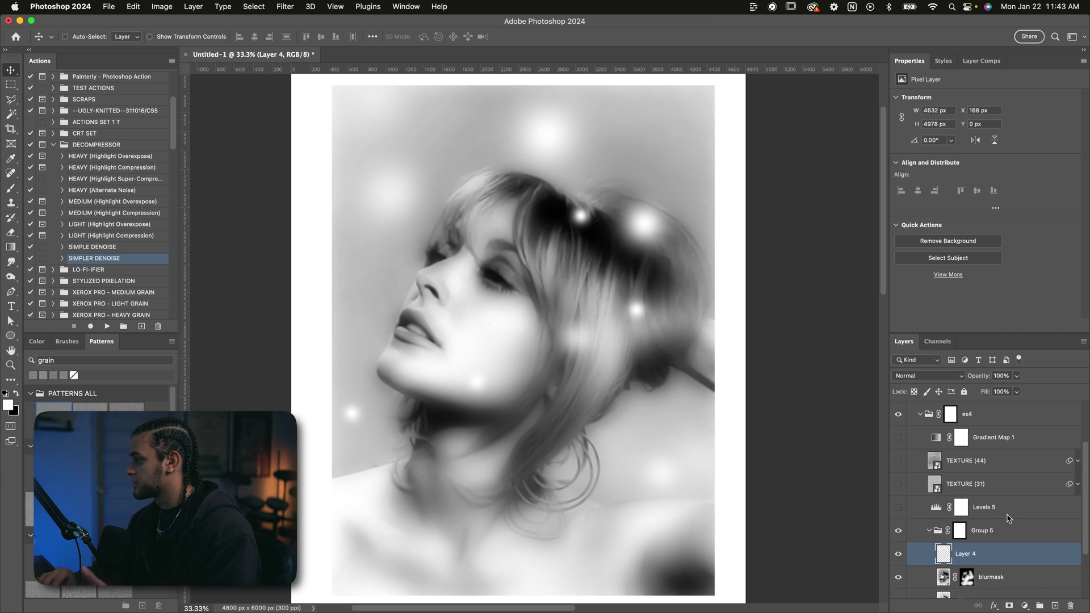
# - Turn on Levels 5, TEXTURE (44) and Gradient Map 1 on the portrait
pyautogui.click(990, 511)
pyautogui.click(899, 507)
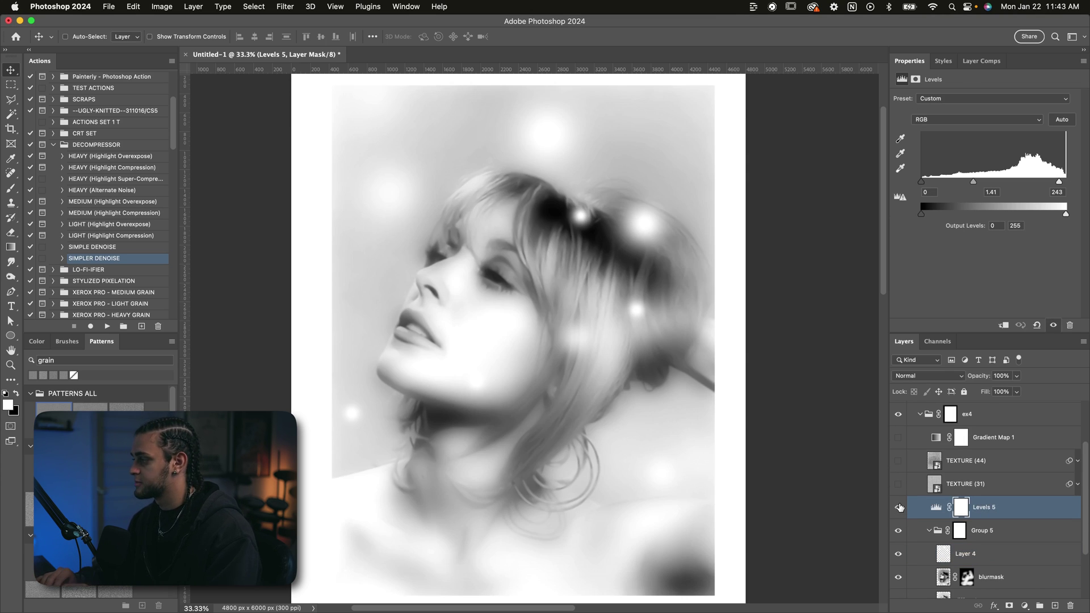
pyautogui.click(898, 460)
pyautogui.click(965, 460)
pyautogui.click(898, 438)
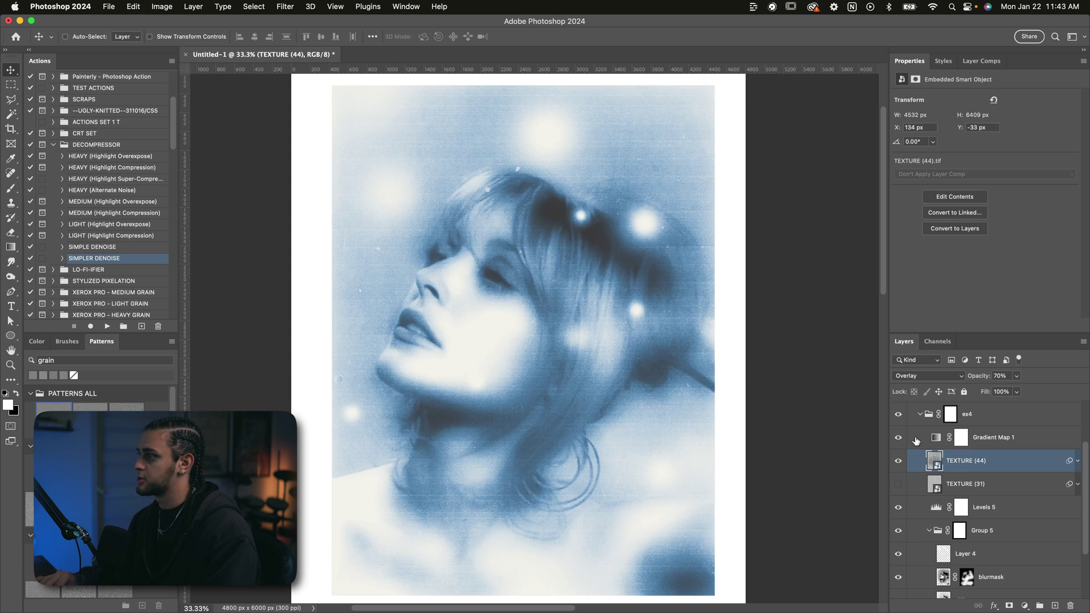
pyautogui.click(960, 507)
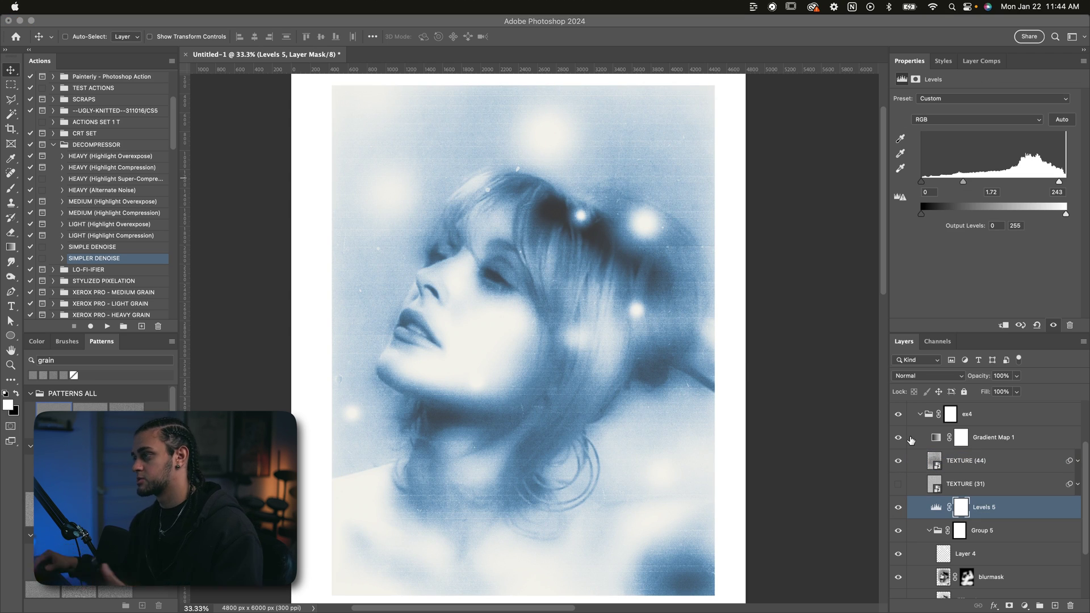
# - Try moving Gradient Map 1's middle blue stop to 59, cancel, then hide it
pyautogui.click(1011, 441)
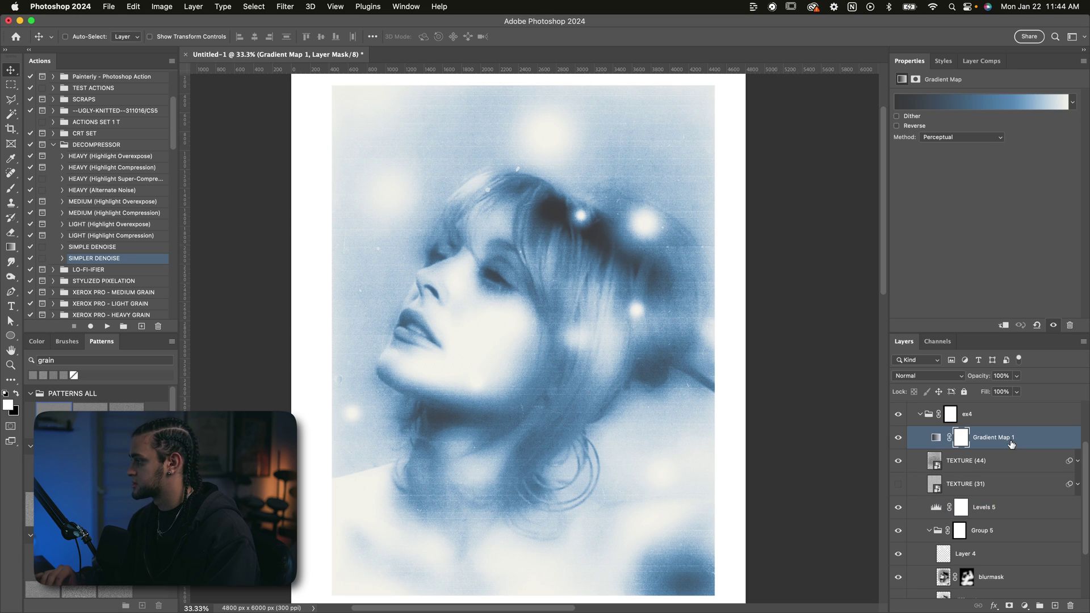
pyautogui.click(964, 104)
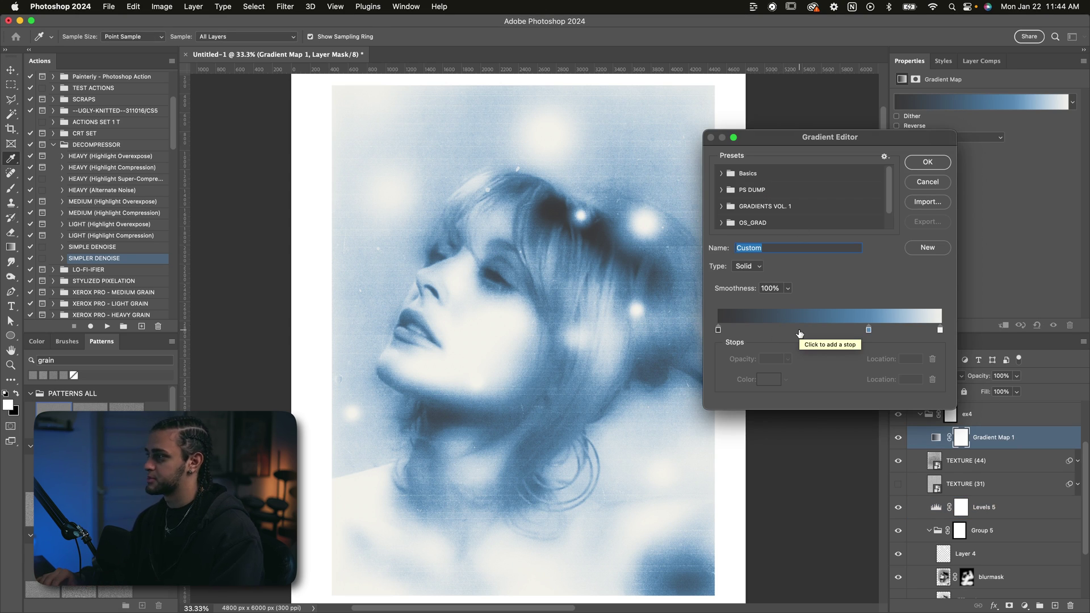
pyautogui.moveTo(868, 330); pyautogui.dragTo(850, 330)
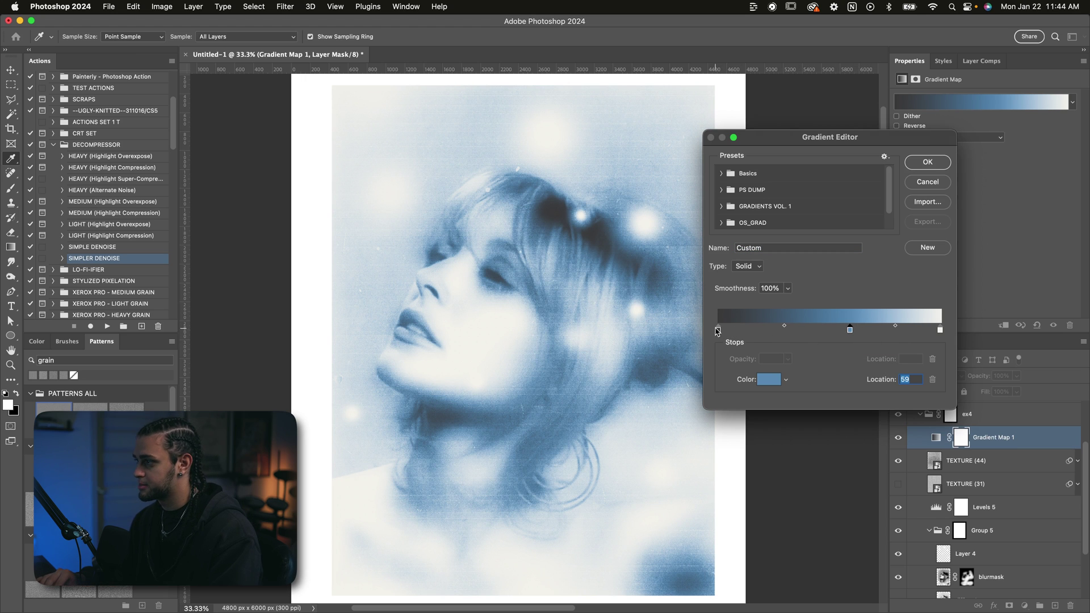
pyautogui.click(927, 182)
pyautogui.hscroll(-2, 861, 341)
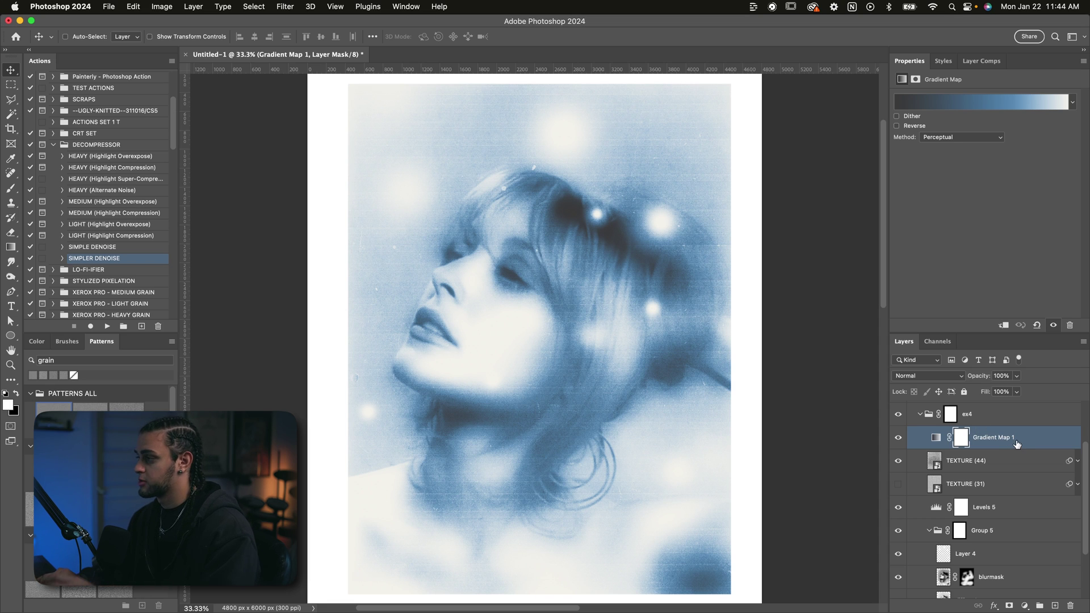
pyautogui.click(899, 439)
pyautogui.click(957, 464)
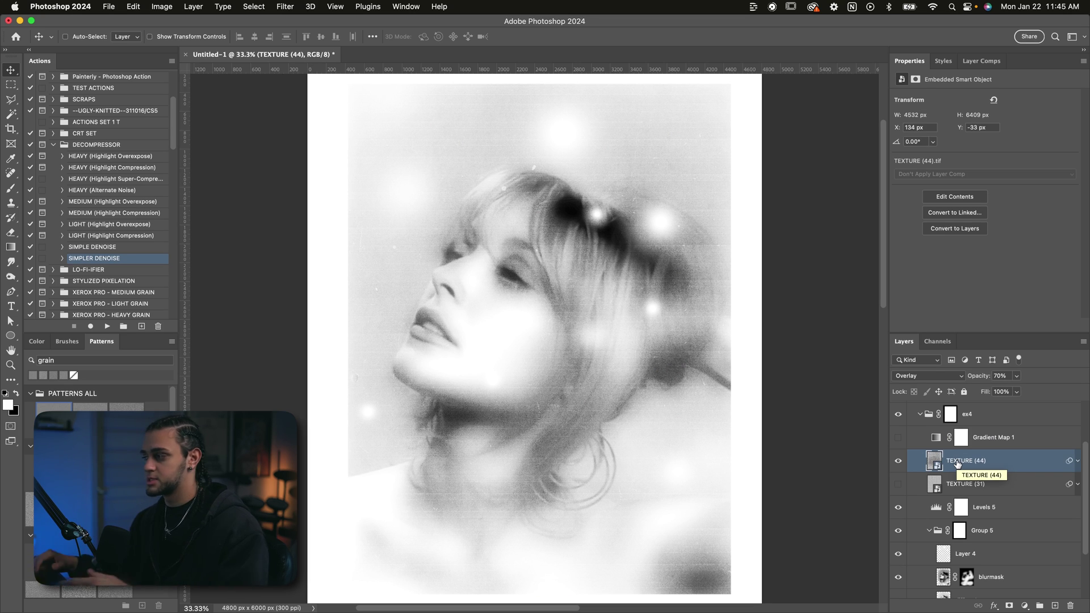
# - Set TEXTURE (44) to 100% opacity and Overlay mode after previewing it in Normal
pyautogui.press('0')
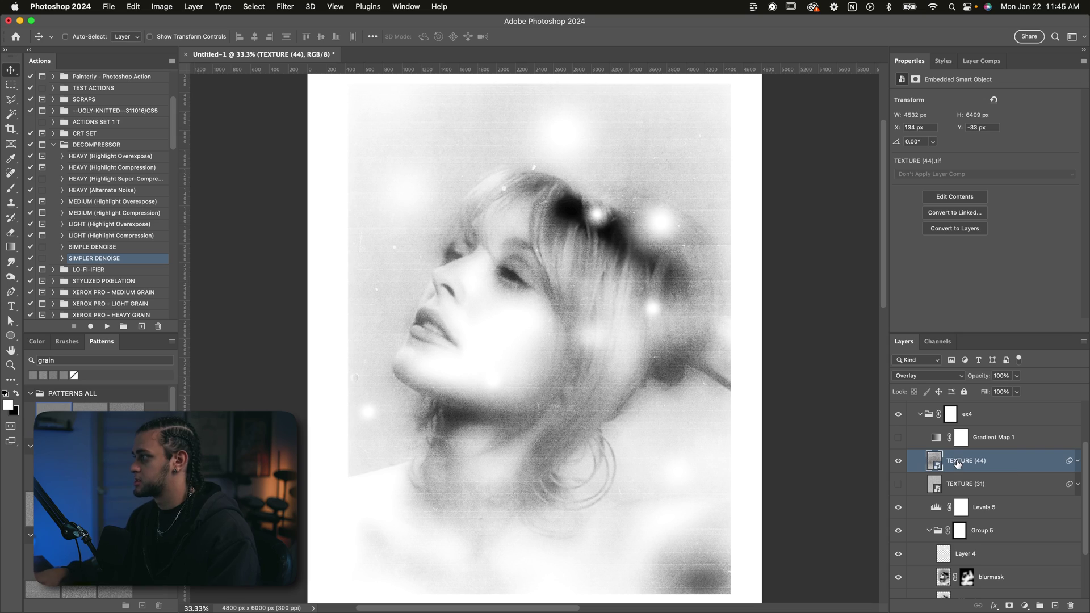
pyautogui.click(932, 380)
pyautogui.click(909, 224)
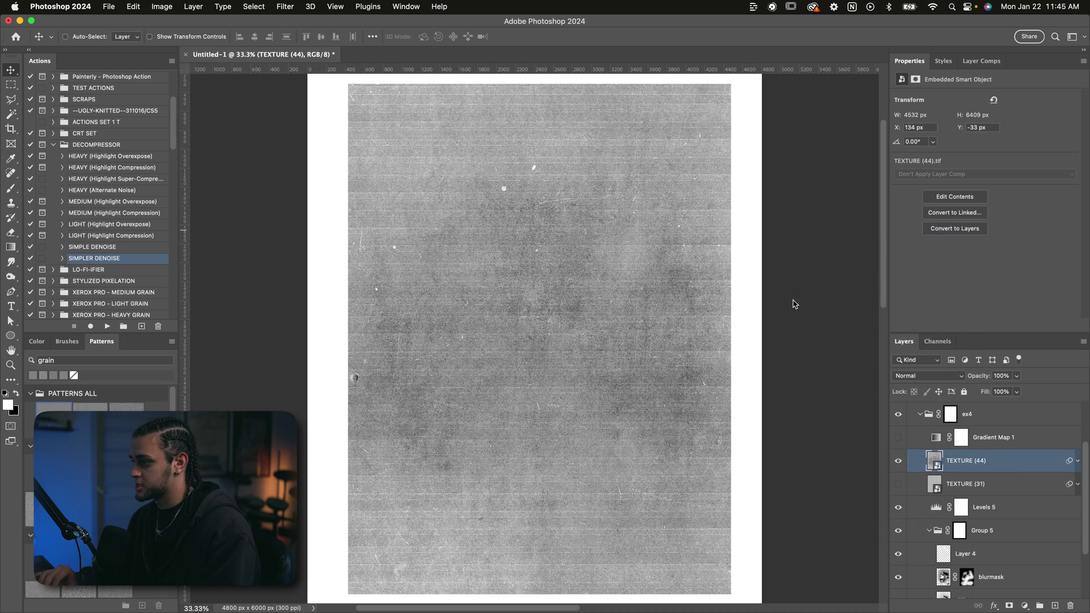
pyautogui.scroll(3, 741, 350)
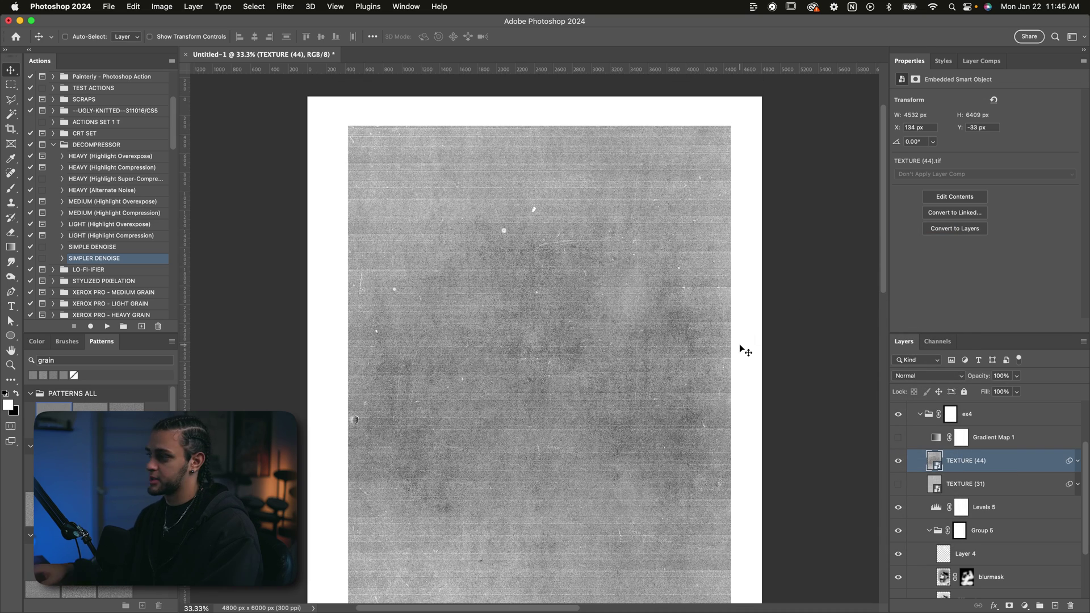
pyautogui.press('super+1')
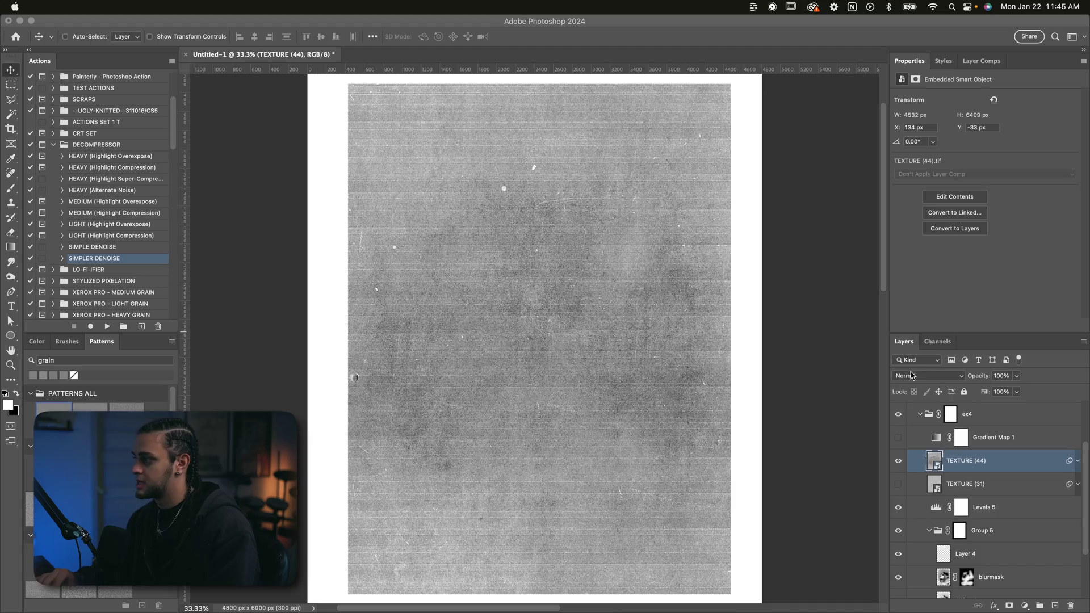
pyautogui.click(911, 375)
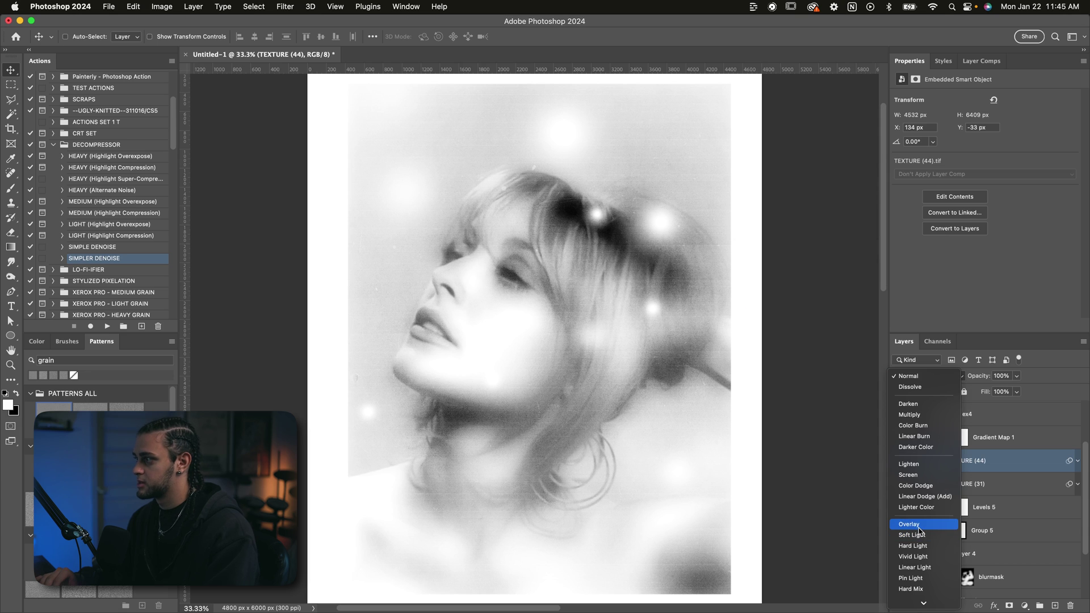
pyautogui.click(920, 528)
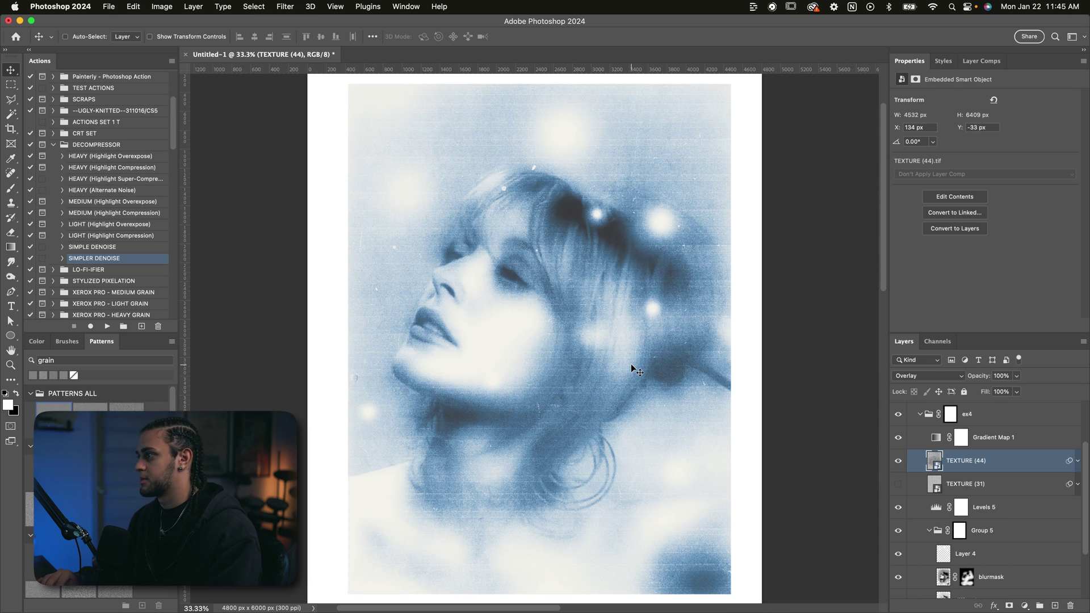